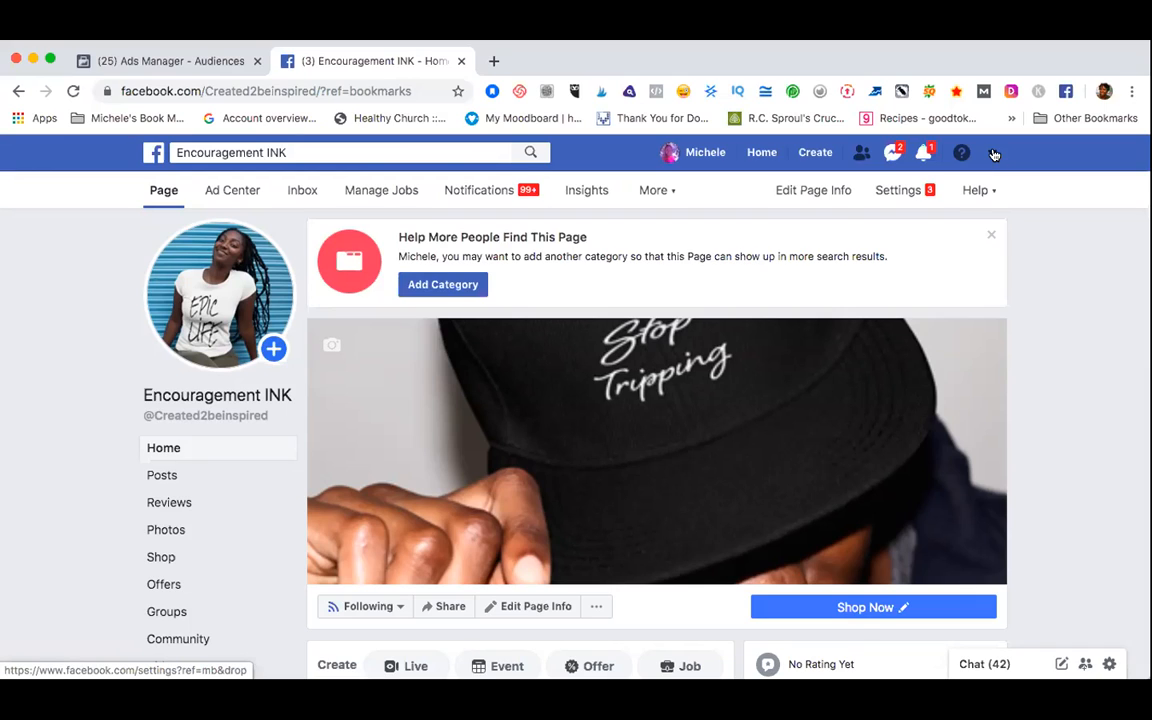
- Go from the Facebook Page to the ads management area and check its frequently used tools
left_click(994, 154)
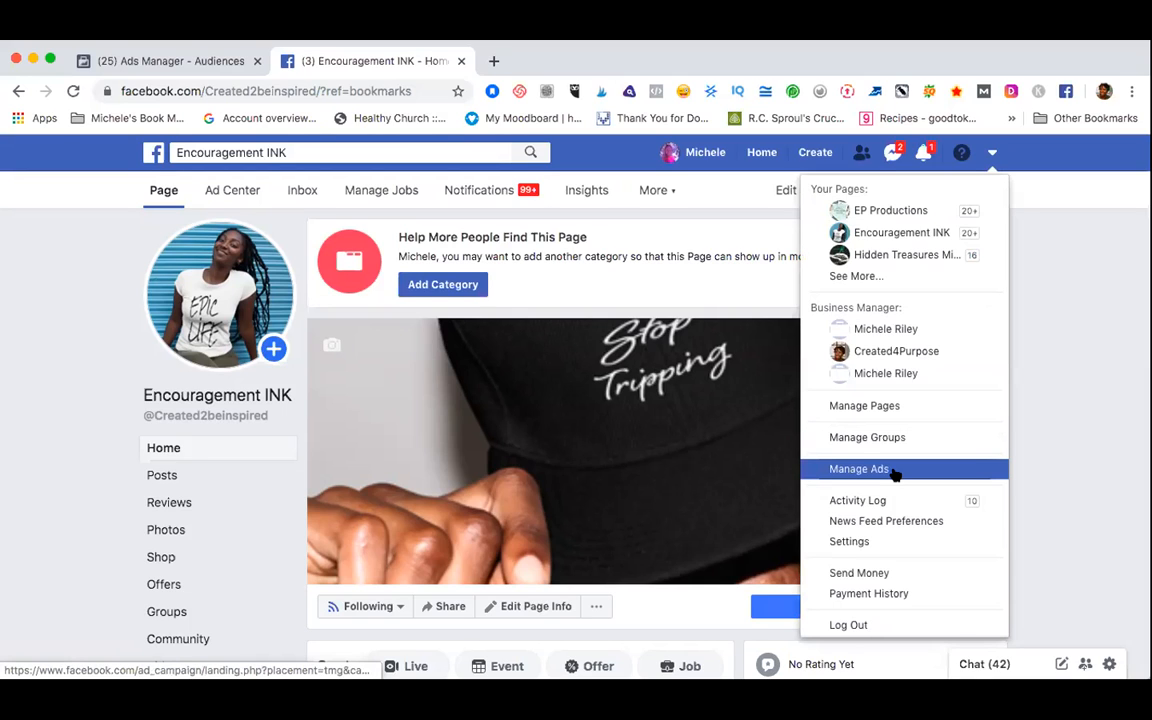
left_click(895, 475)
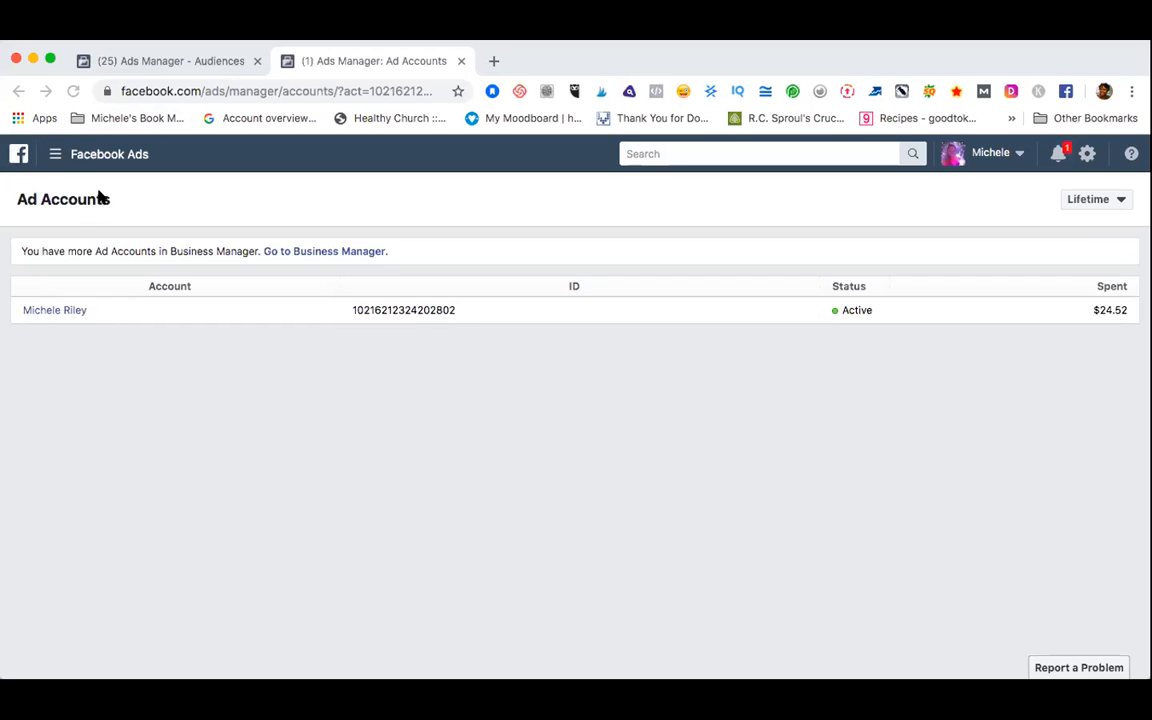
left_click(55, 155)
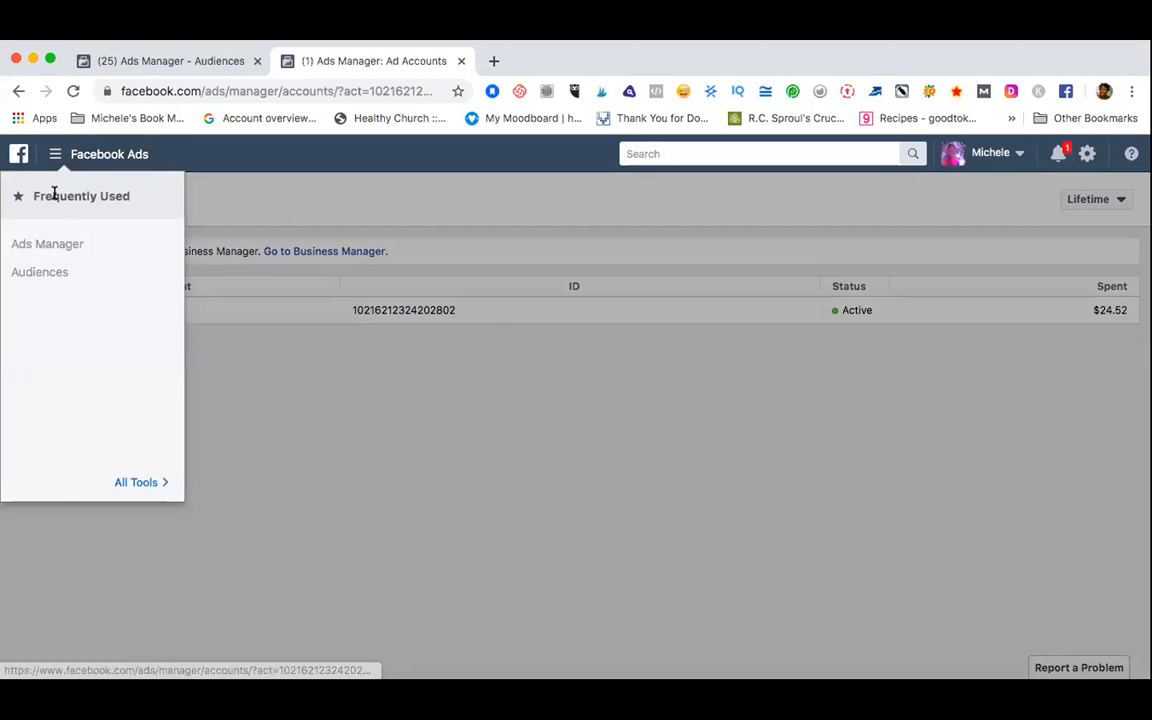
left_click(255, 185)
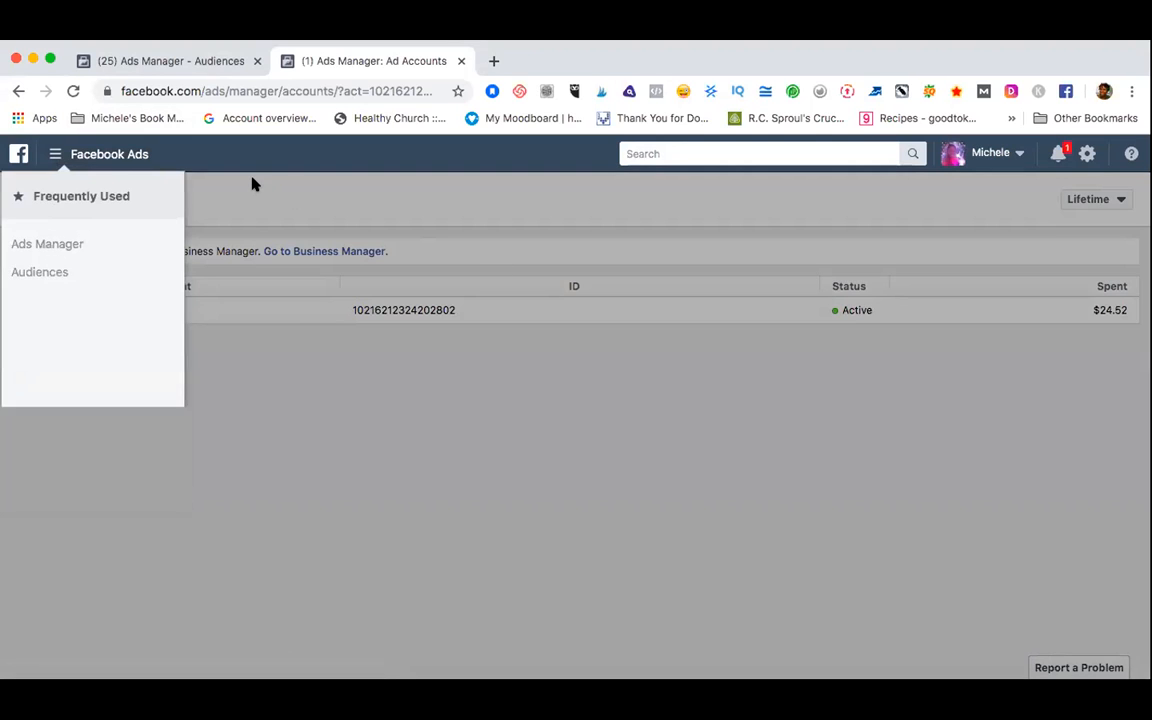
- Switch to the Created4Purpose business account and open its Audiences page
left_click(1012, 157)
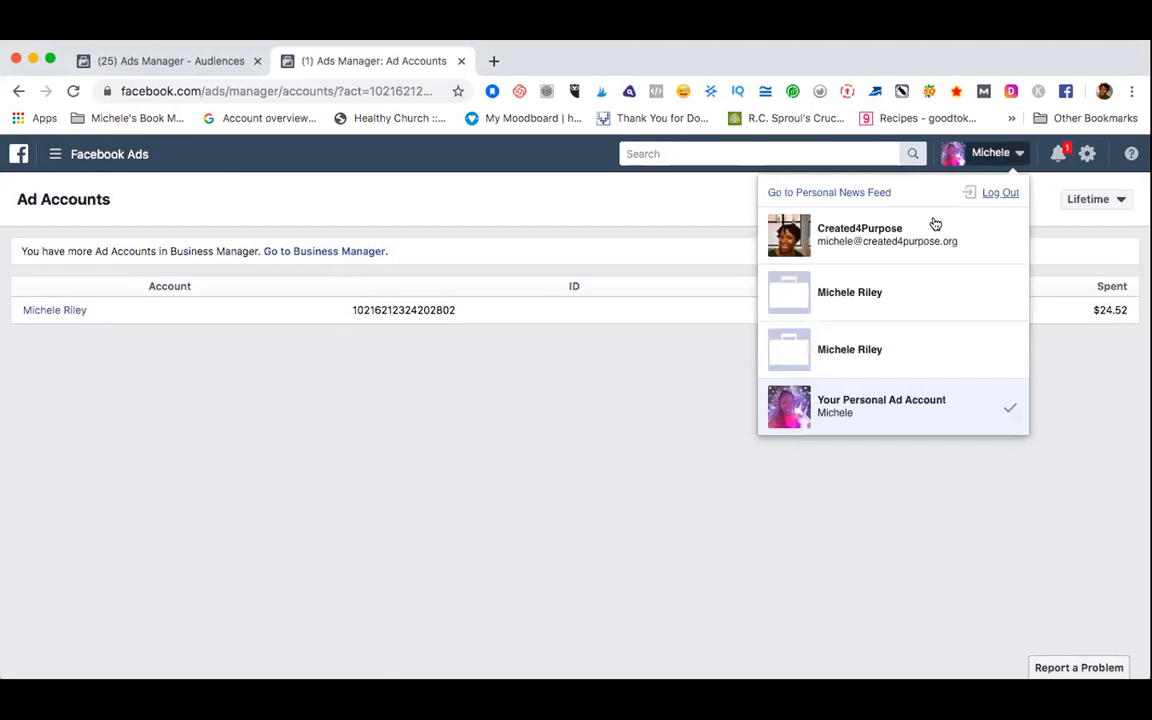
left_click(906, 234)
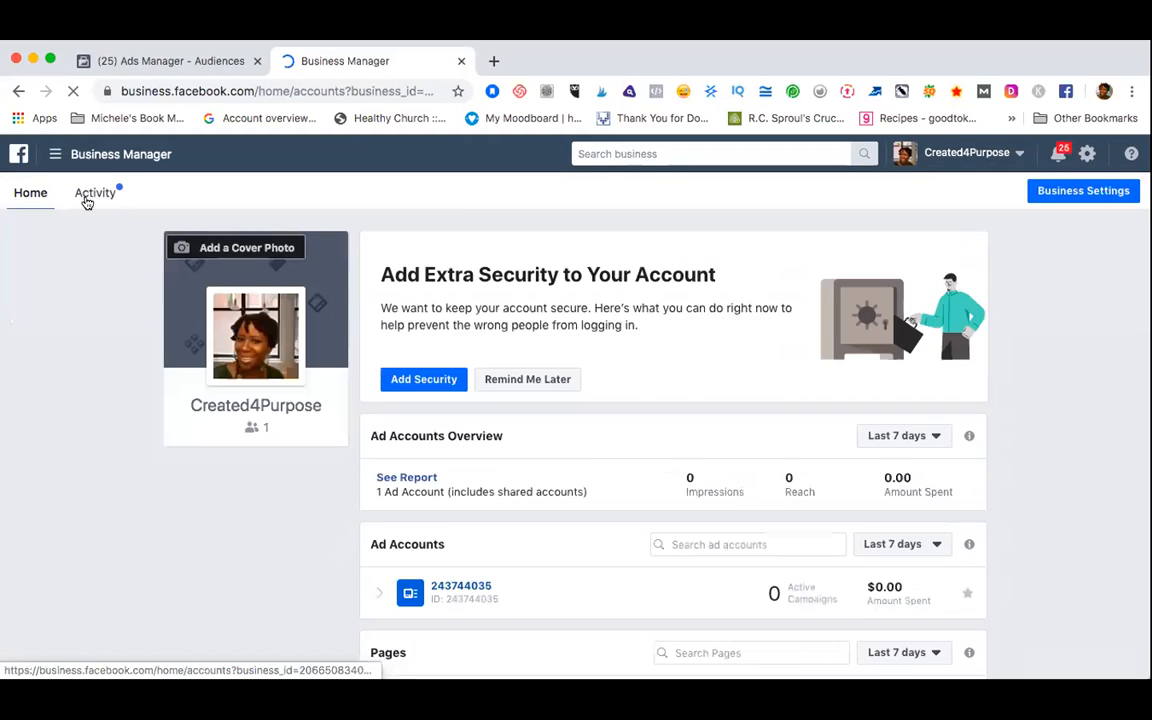
left_click(55, 153)
left_click(54, 271)
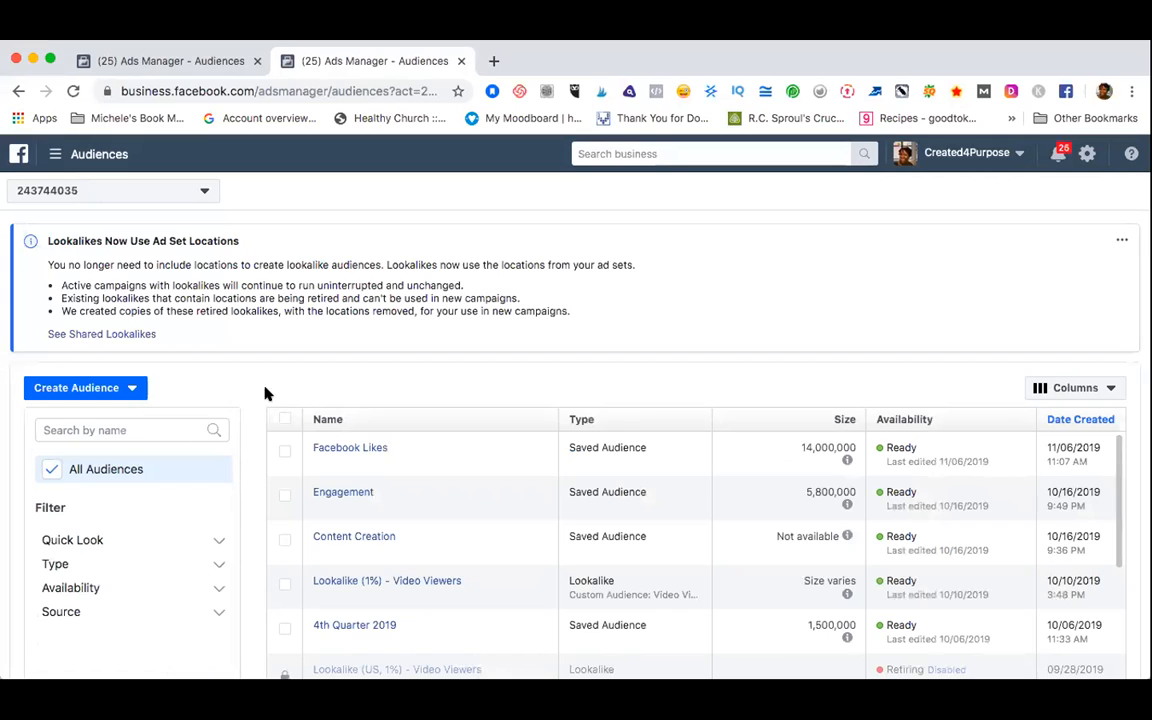
- Start a custom audience based on the Facebook Page, including anyone who visited the Page
left_click(128, 390)
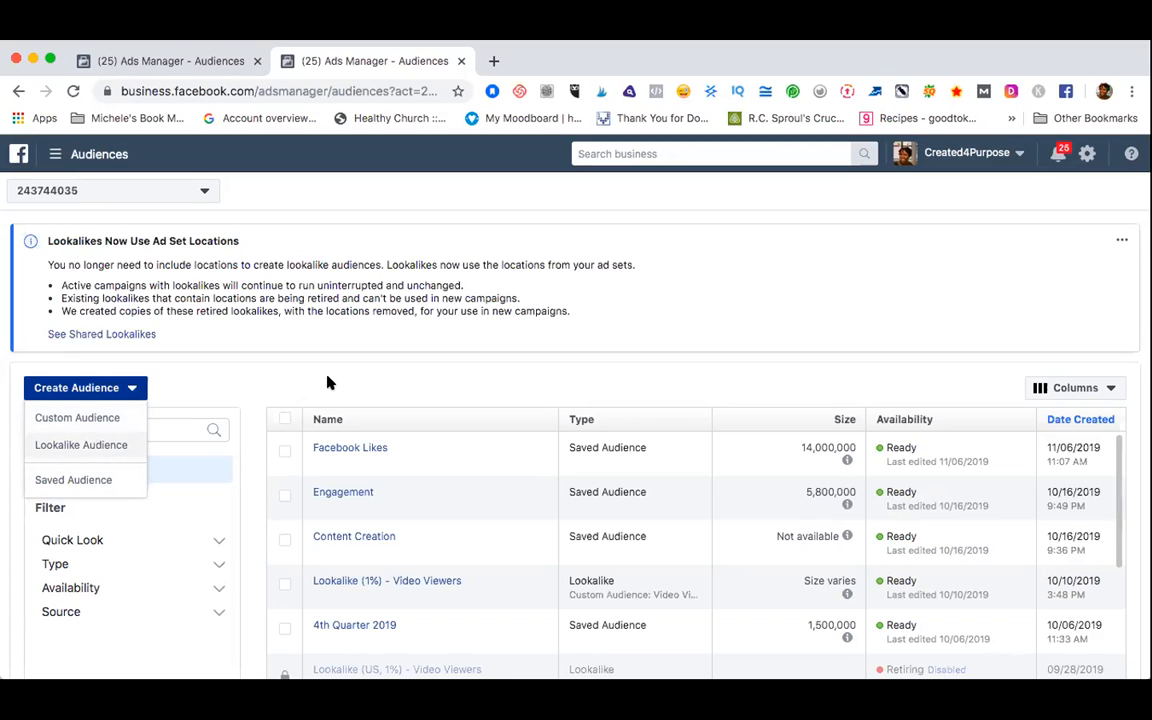
left_click(111, 420)
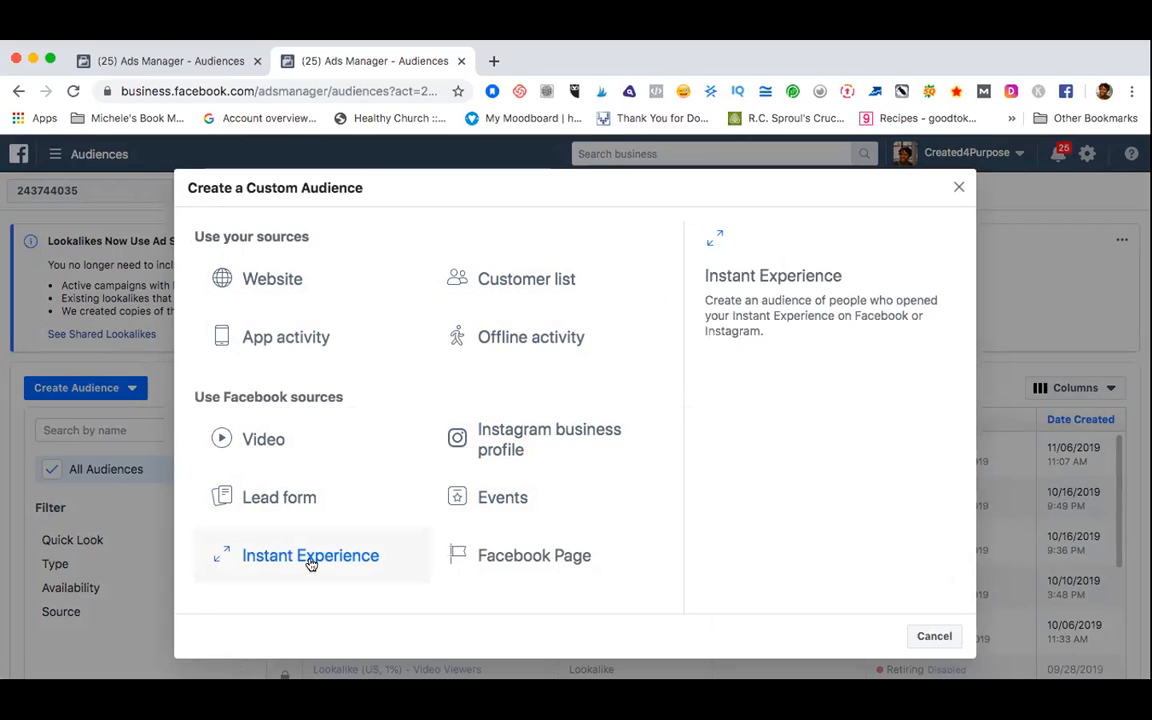
left_click(549, 560)
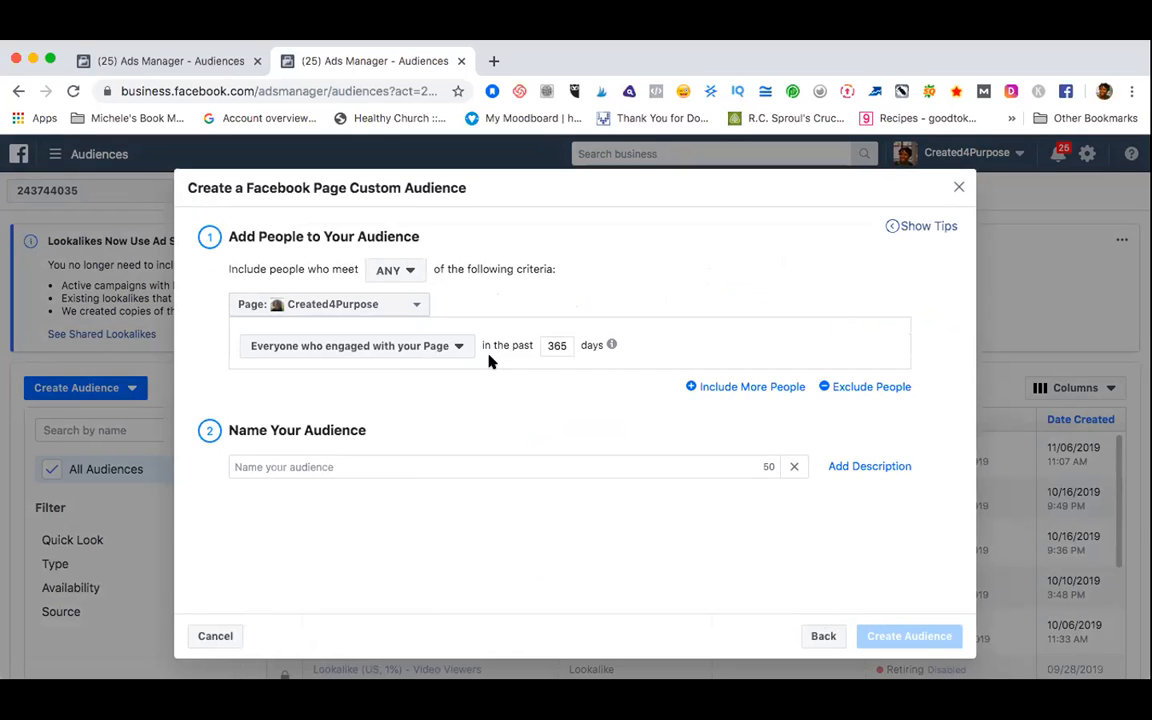
left_click(457, 347)
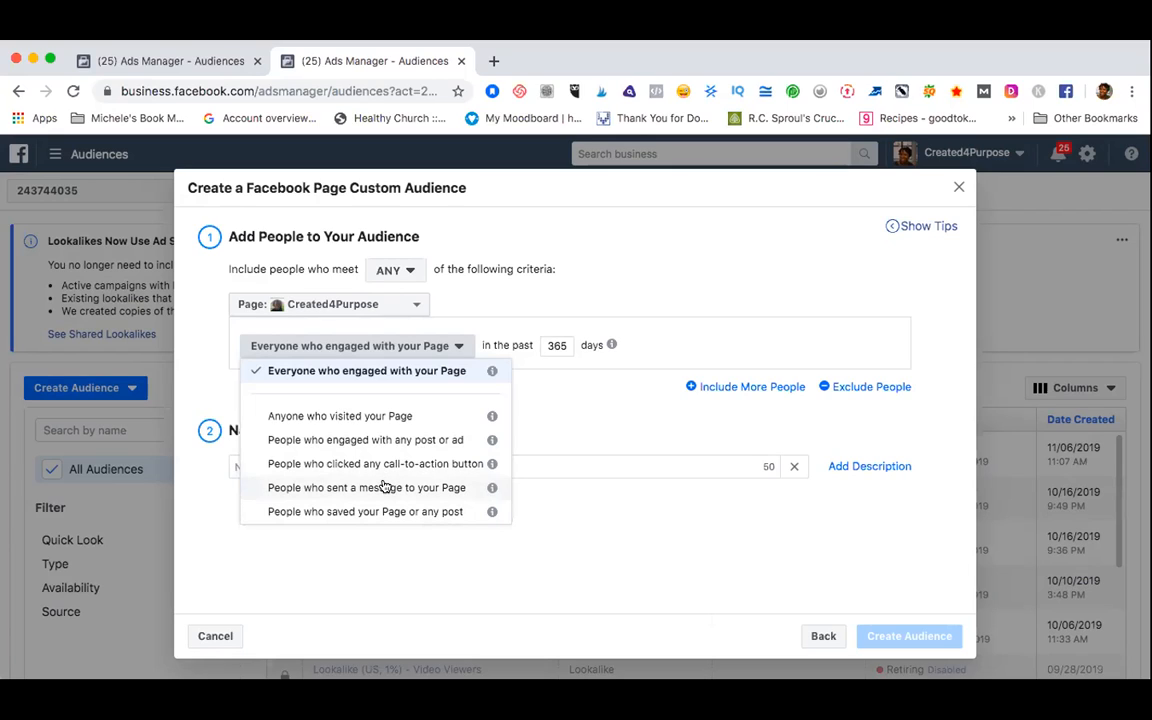
left_click(362, 423)
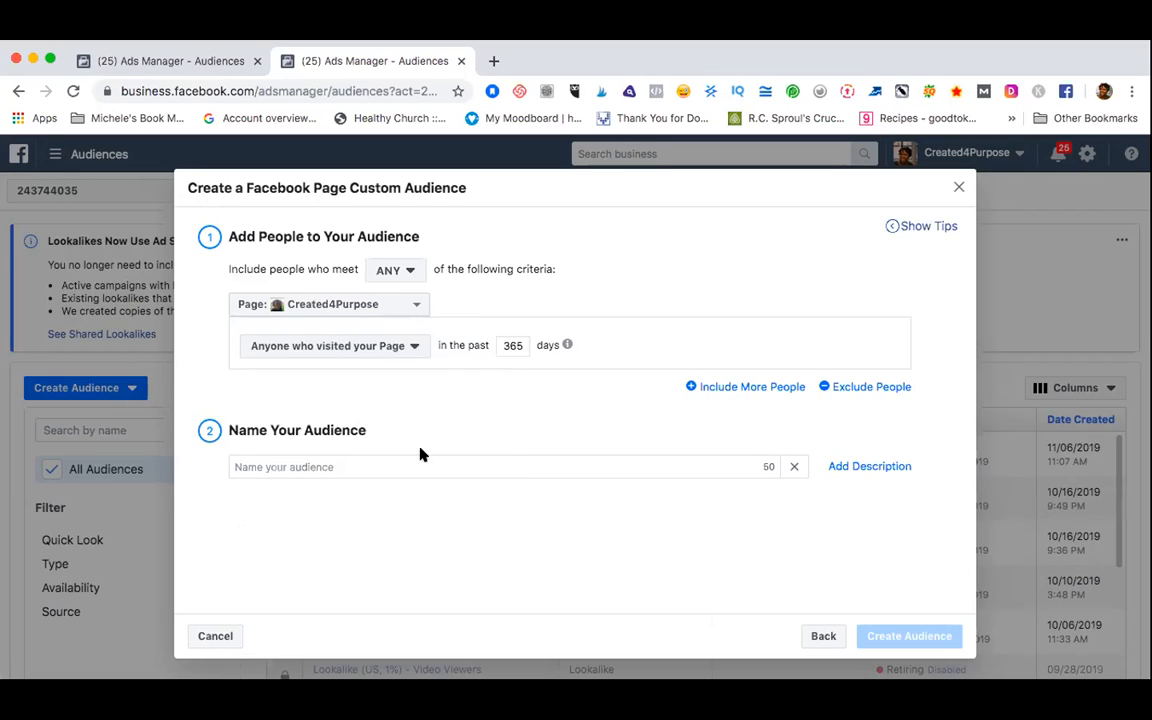
- Name the custom audience "Testing" and create it
left_click(390, 470)
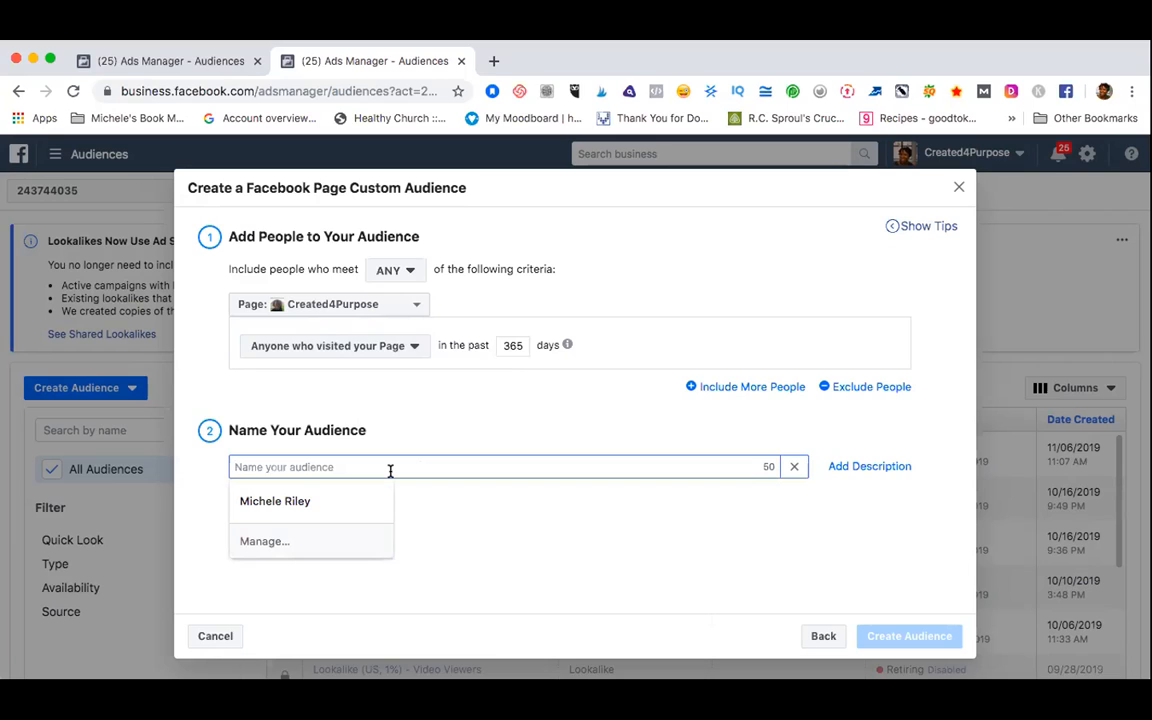
type("Testing")
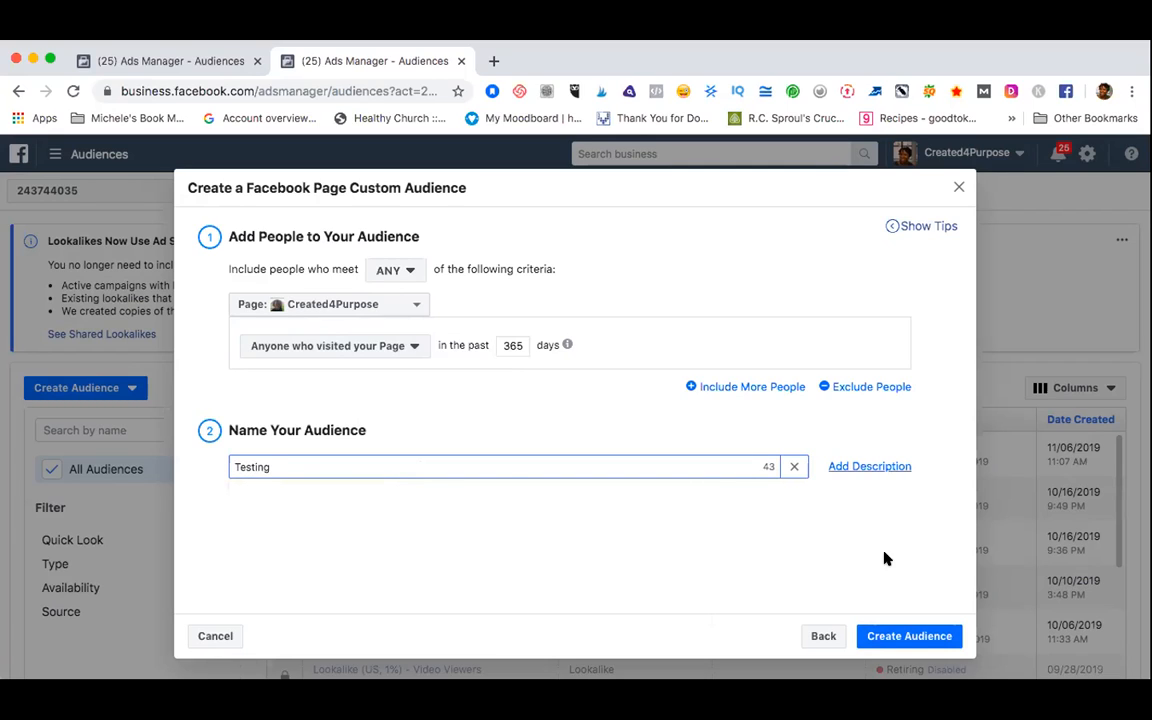
left_click(889, 636)
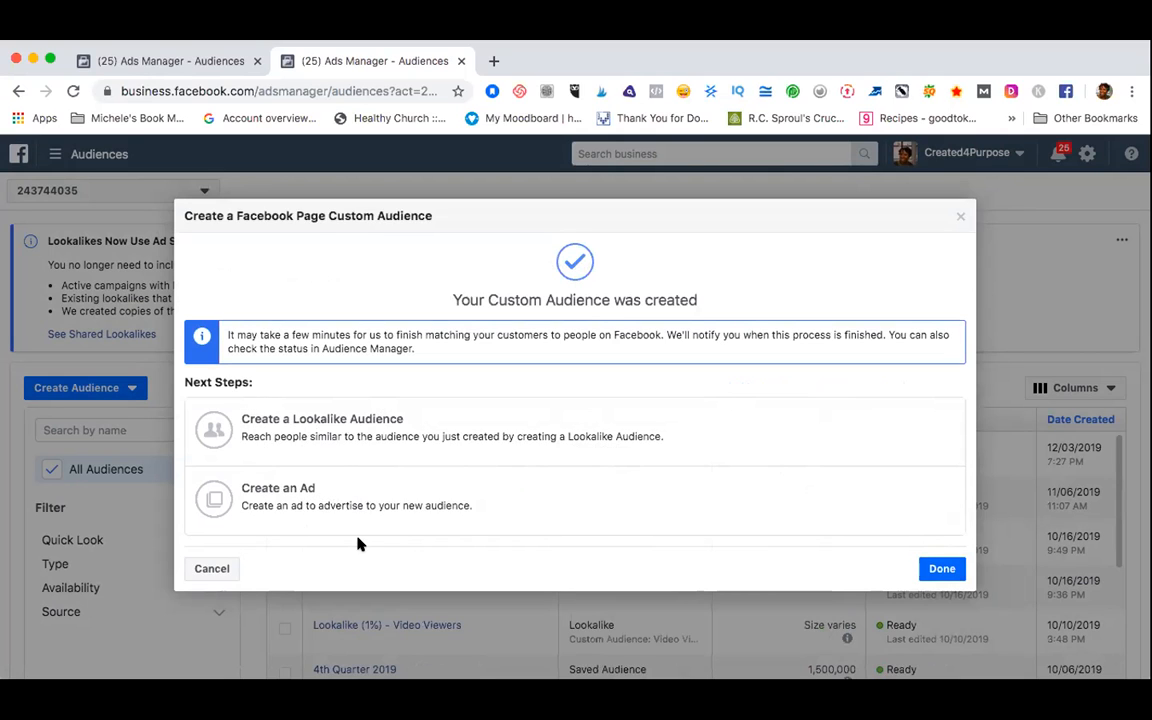
- Start an ad for the new custom audience and choose Lead generation as the campaign's marketing objective
left_click(276, 500)
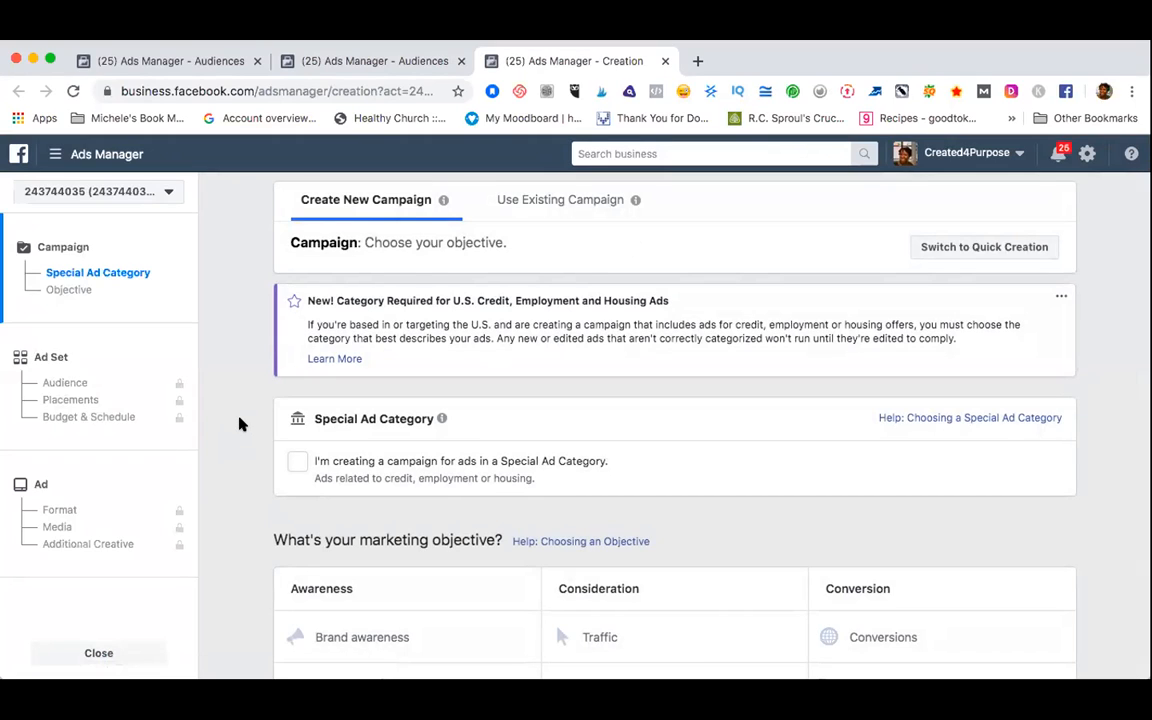
scroll(240, 425, "down", 2)
scroll(240, 425, "down", 2)
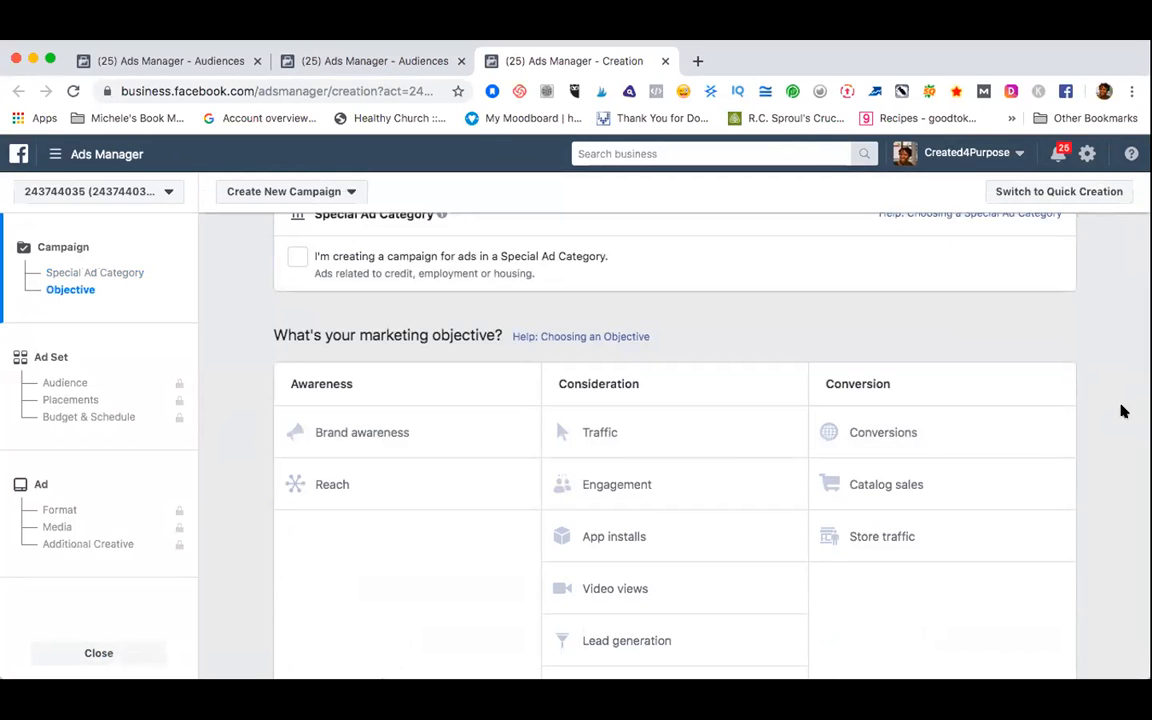
scroll(1122, 411, "down", 1)
scroll(1122, 411, "down", 1)
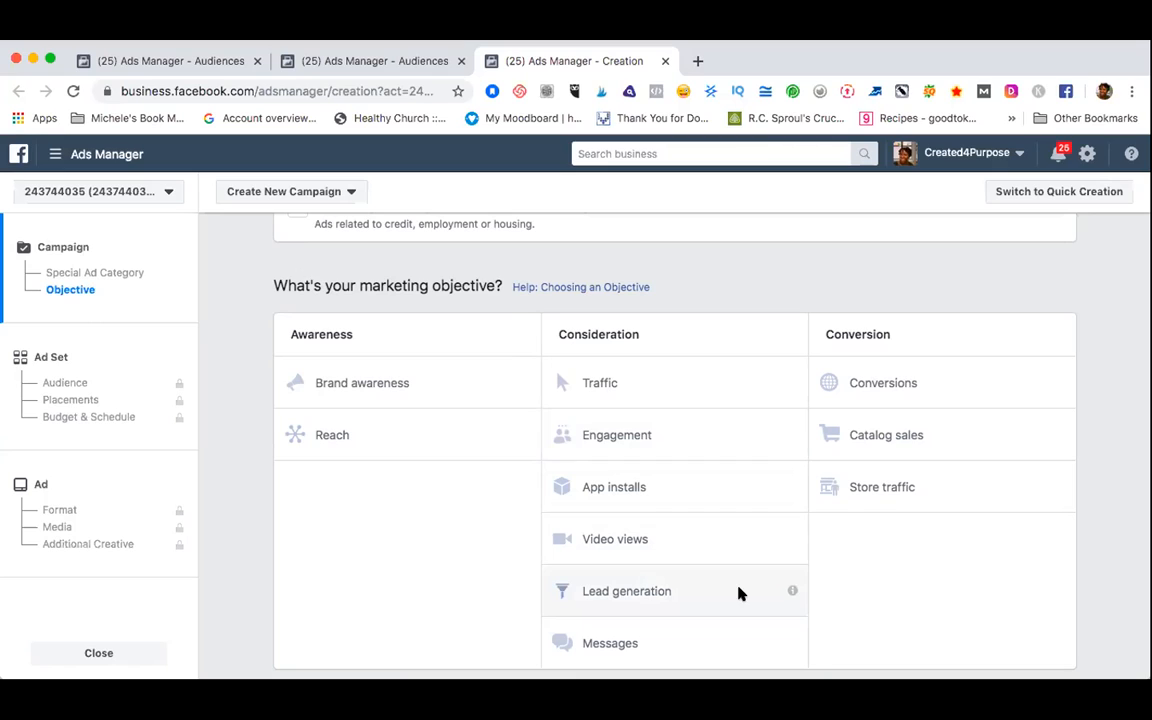
mouse_move(790, 594)
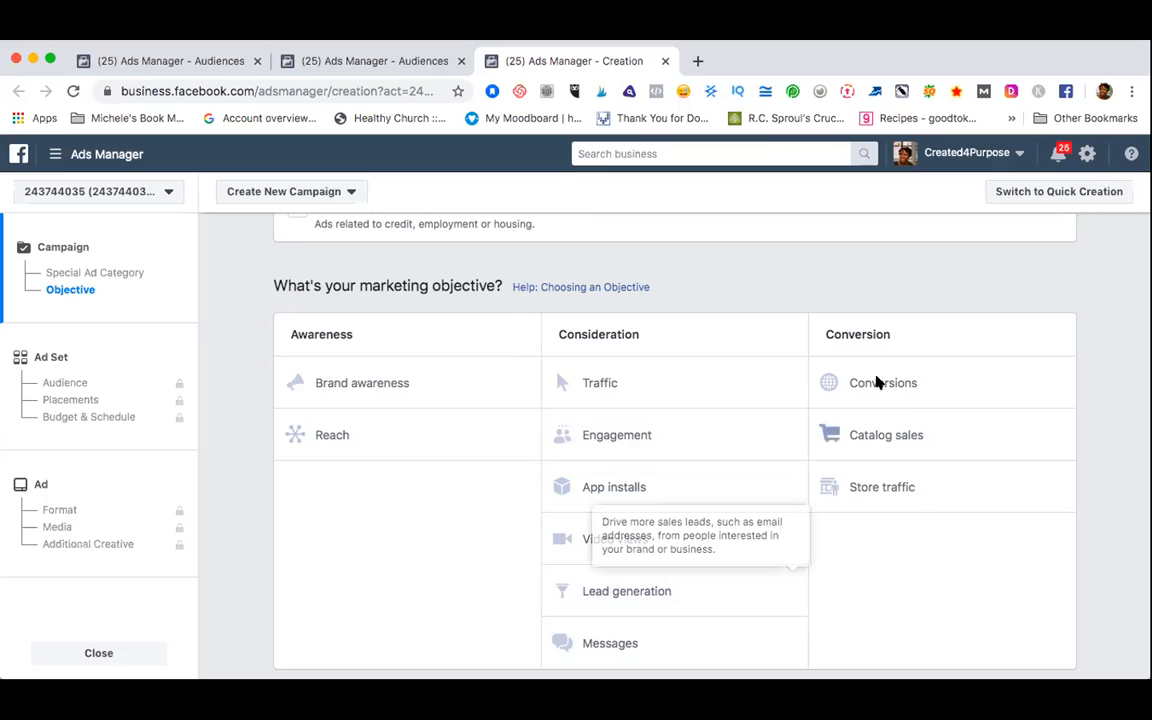
mouse_move(1057, 384)
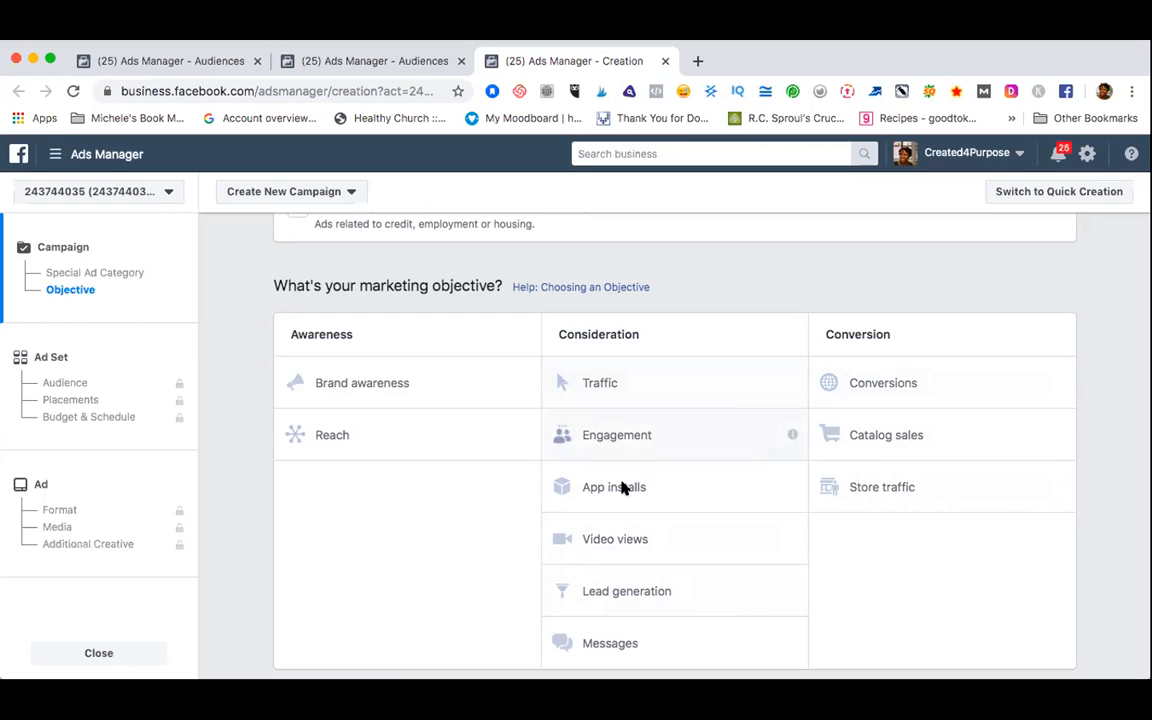
mouse_move(790, 595)
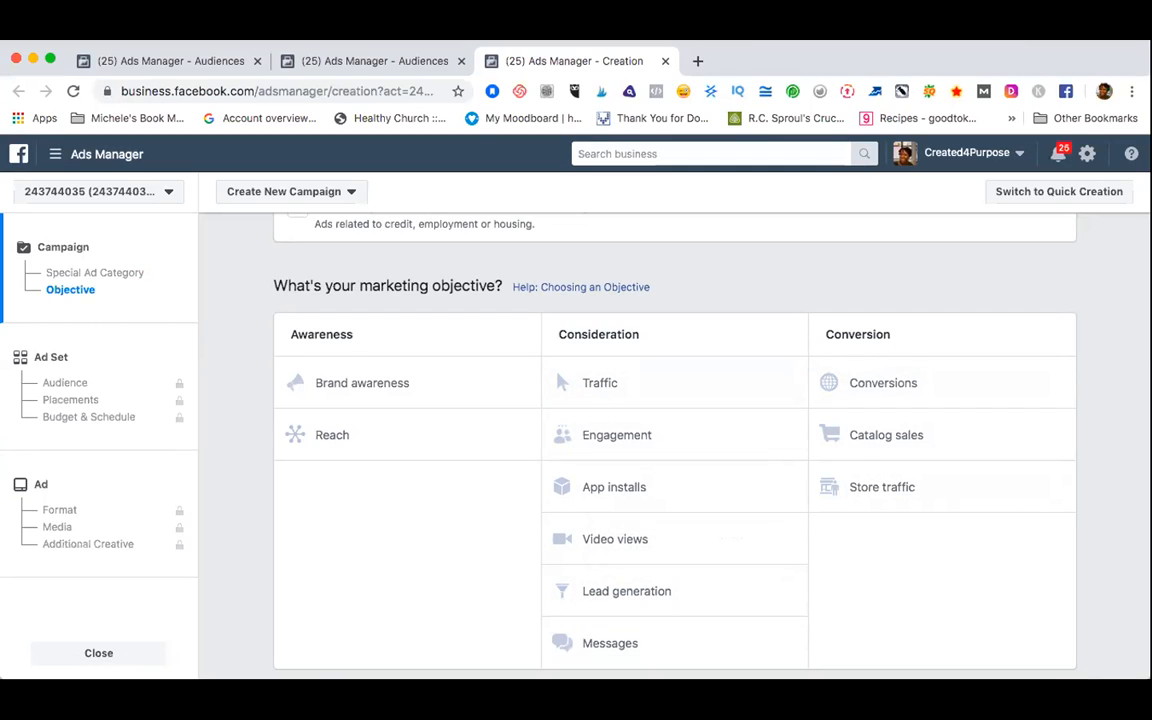
left_click(648, 590)
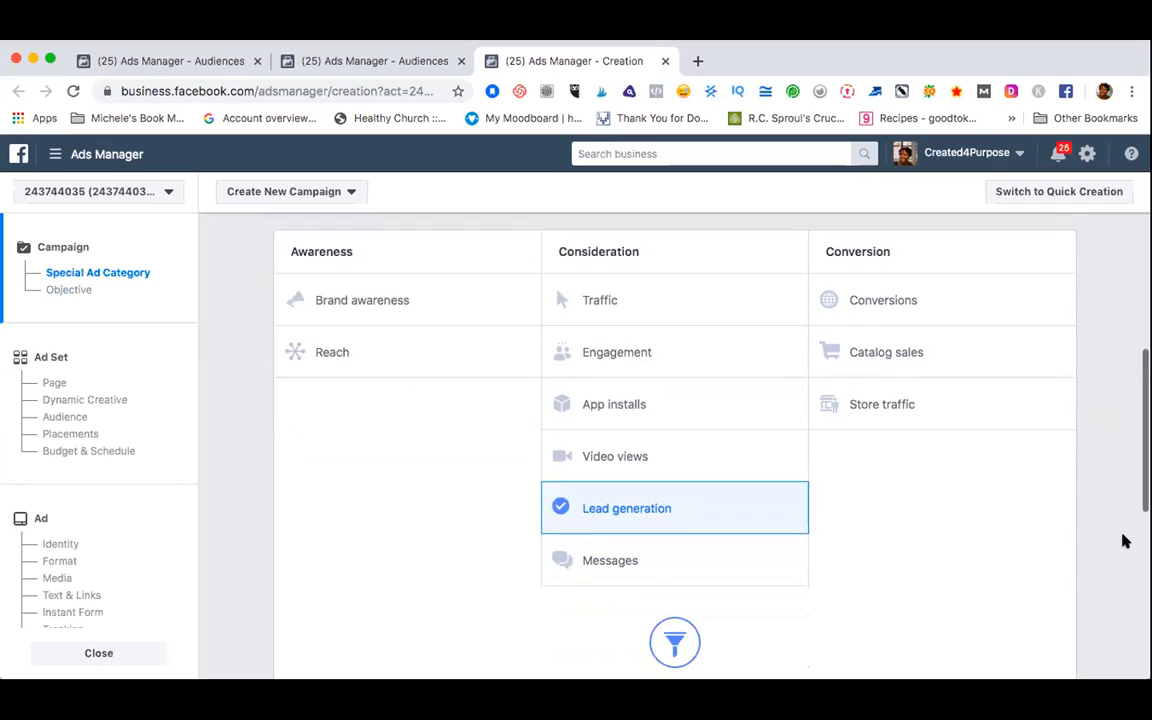
- Accept the campaign name "Lead generation" with split test and budget optimization off, and continue to the ad set
scroll(1124, 540, "down", 2)
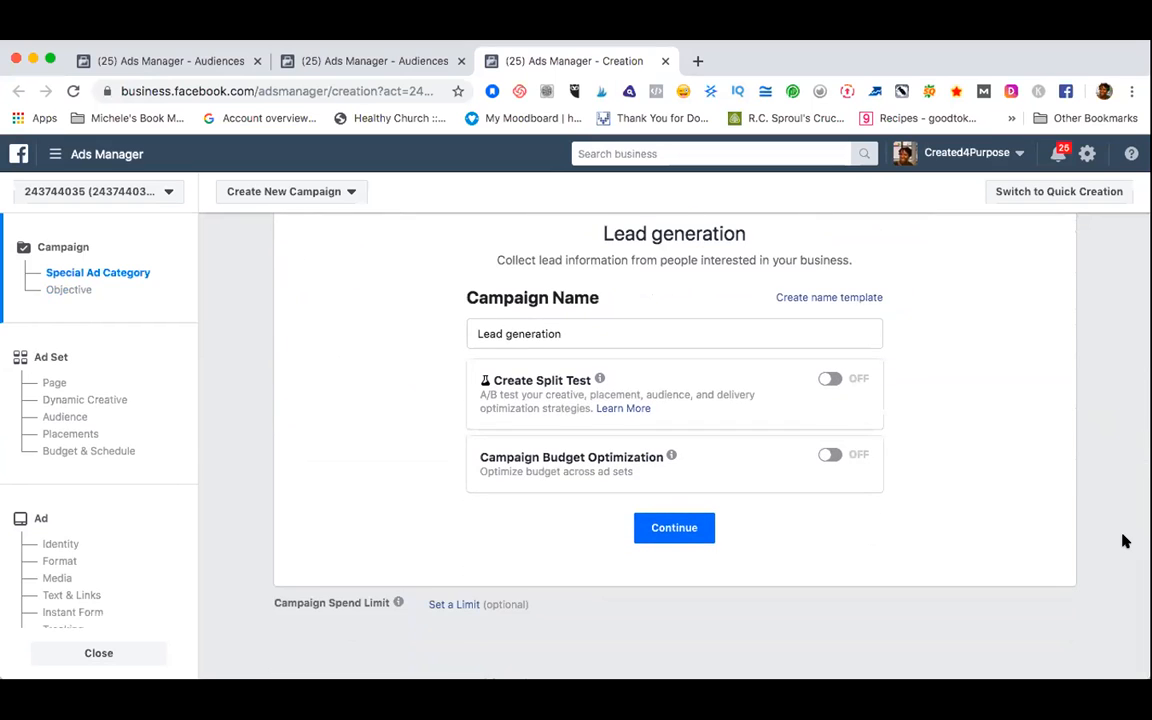
scroll(1124, 540, "up", 1)
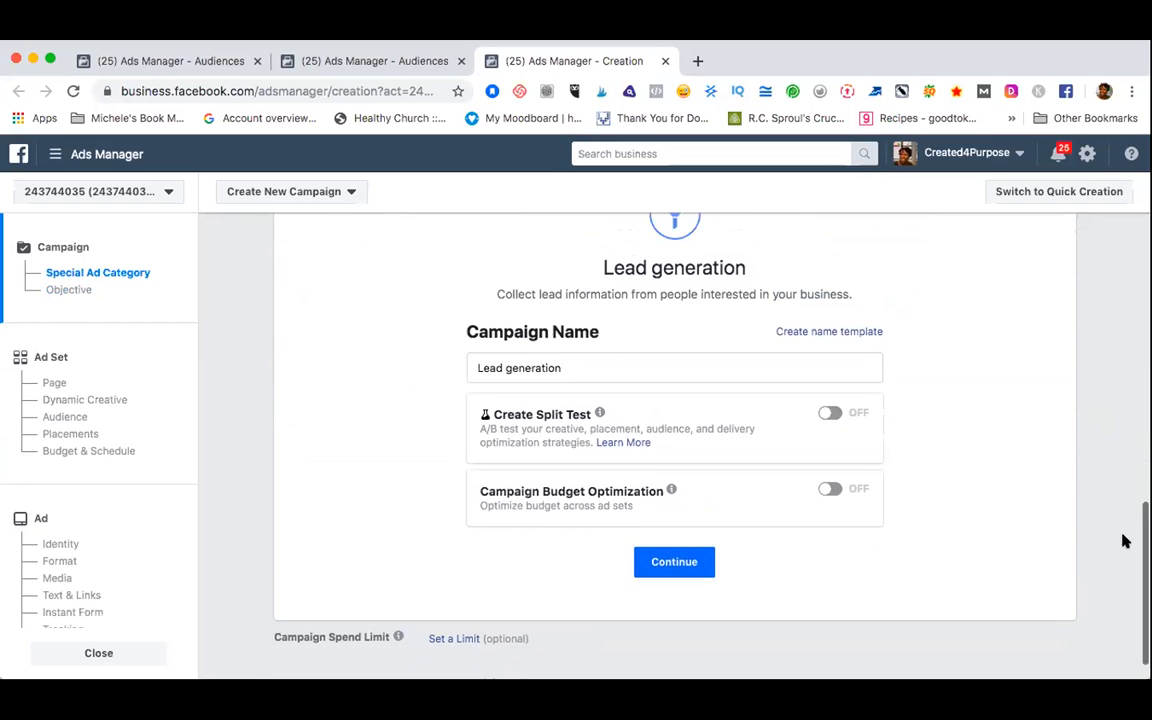
left_click(676, 562)
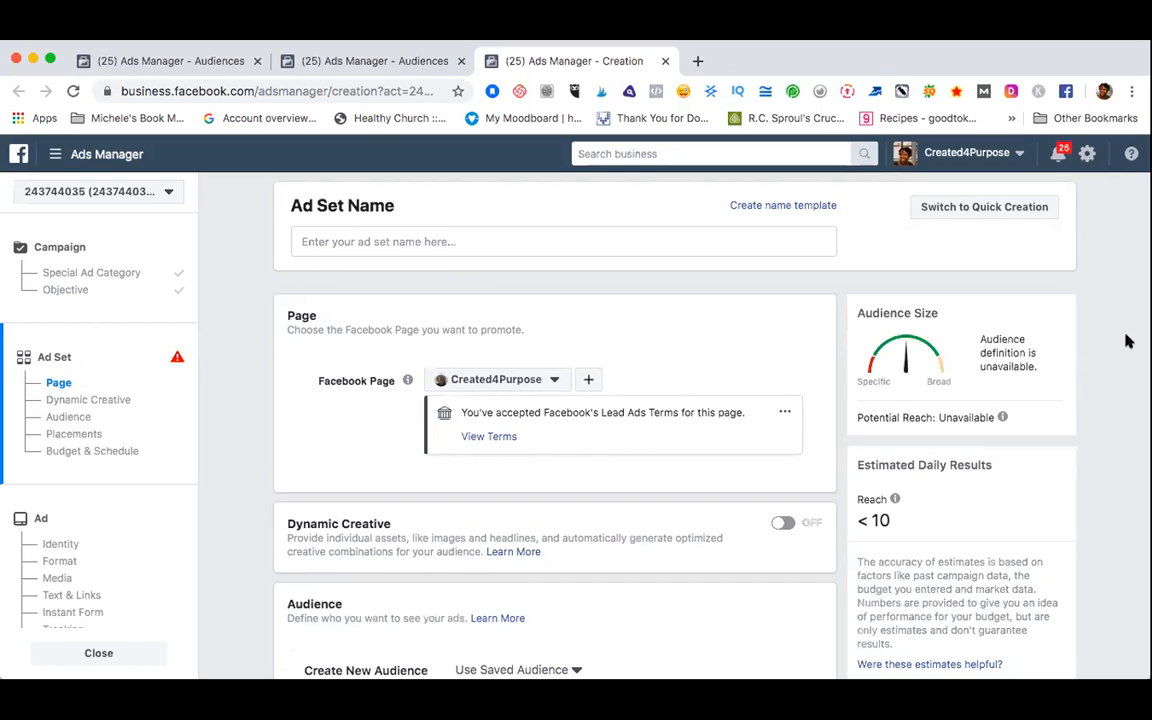
- Name the ad set "T-shirt Sales"
left_click(401, 235)
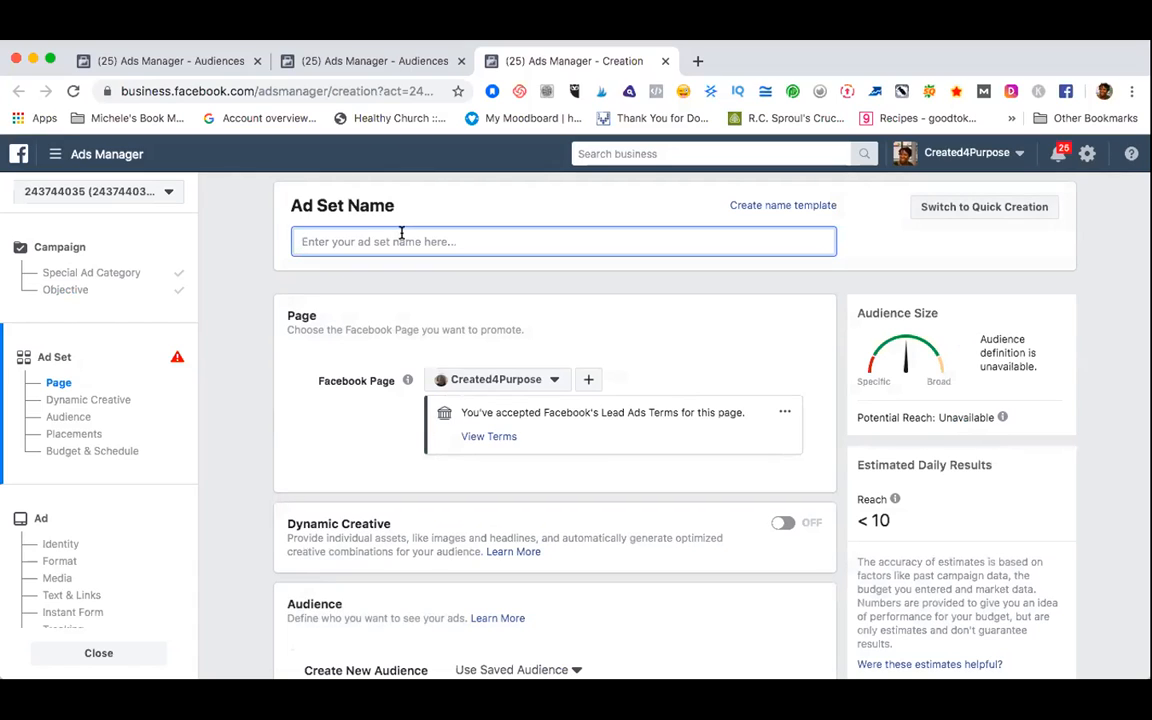
type("T-shirt Sales")
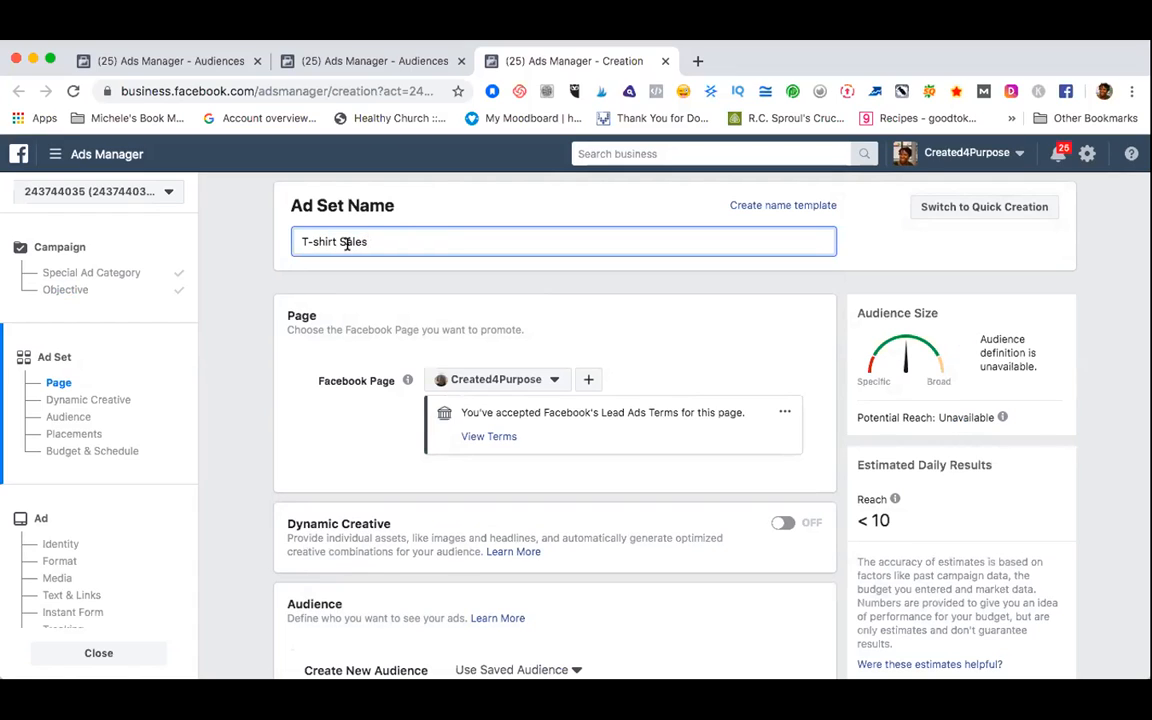
left_click(206, 316)
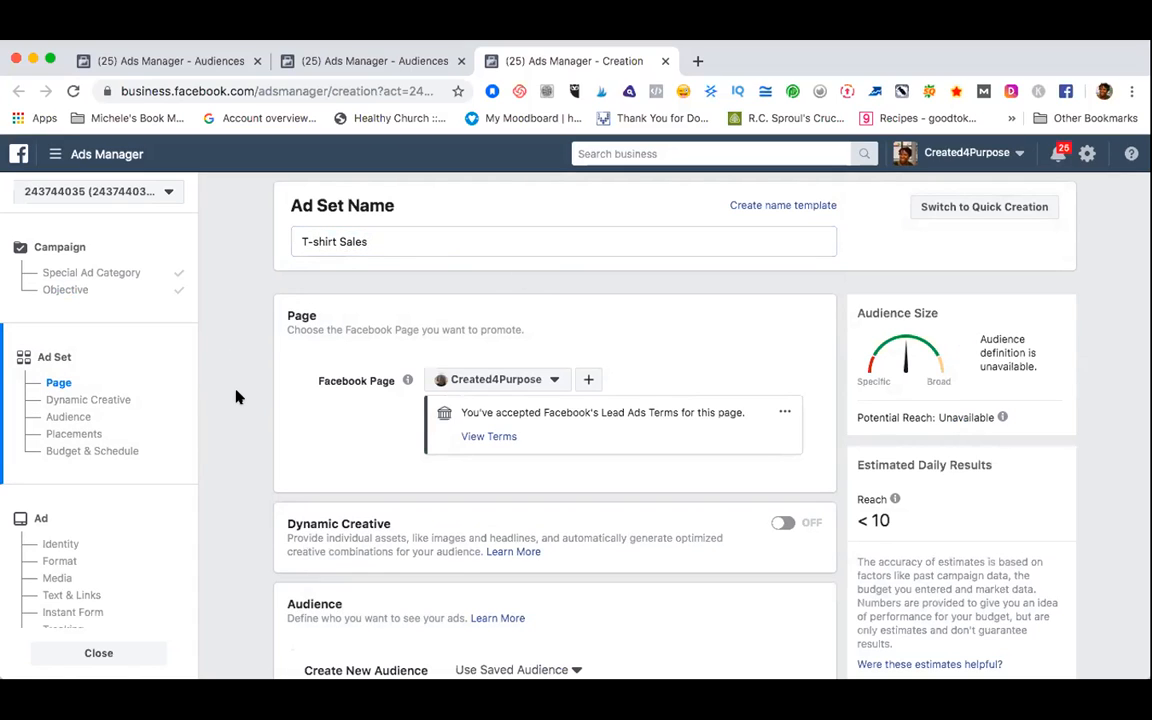
- Examine the ad set's audience section, including the saved audiences and the custom audience choices
scroll(236, 397, "down", 2)
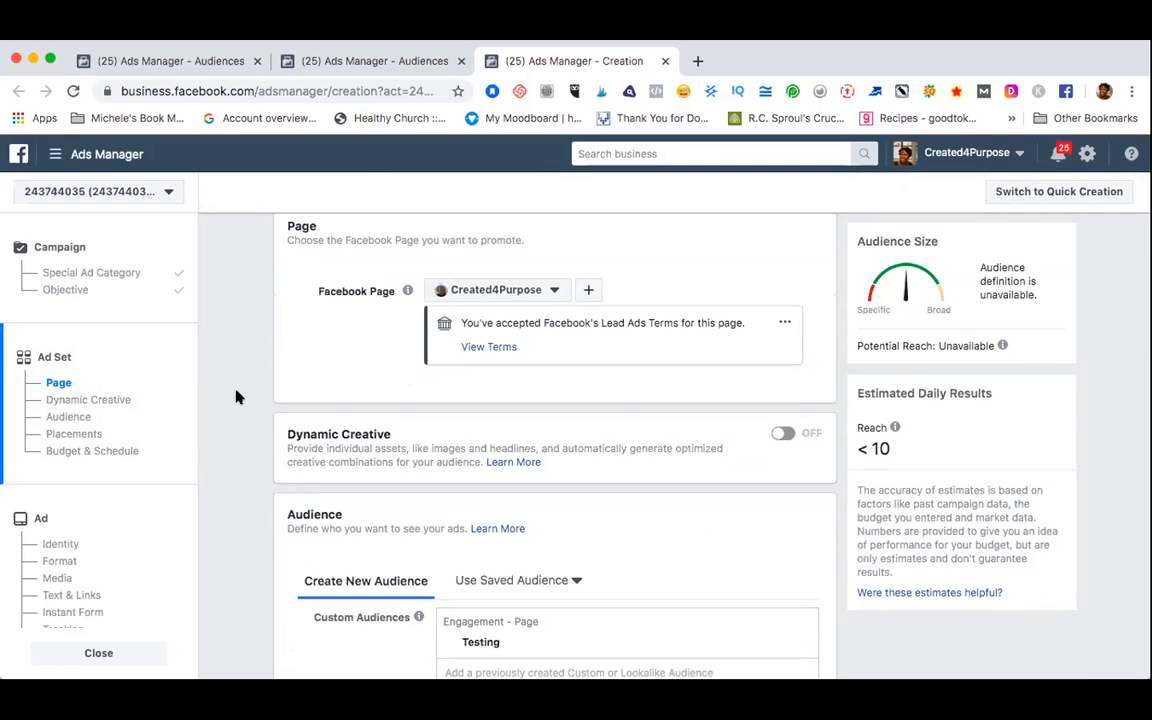
scroll(236, 397, "down", 3)
scroll(236, 397, "down", 2)
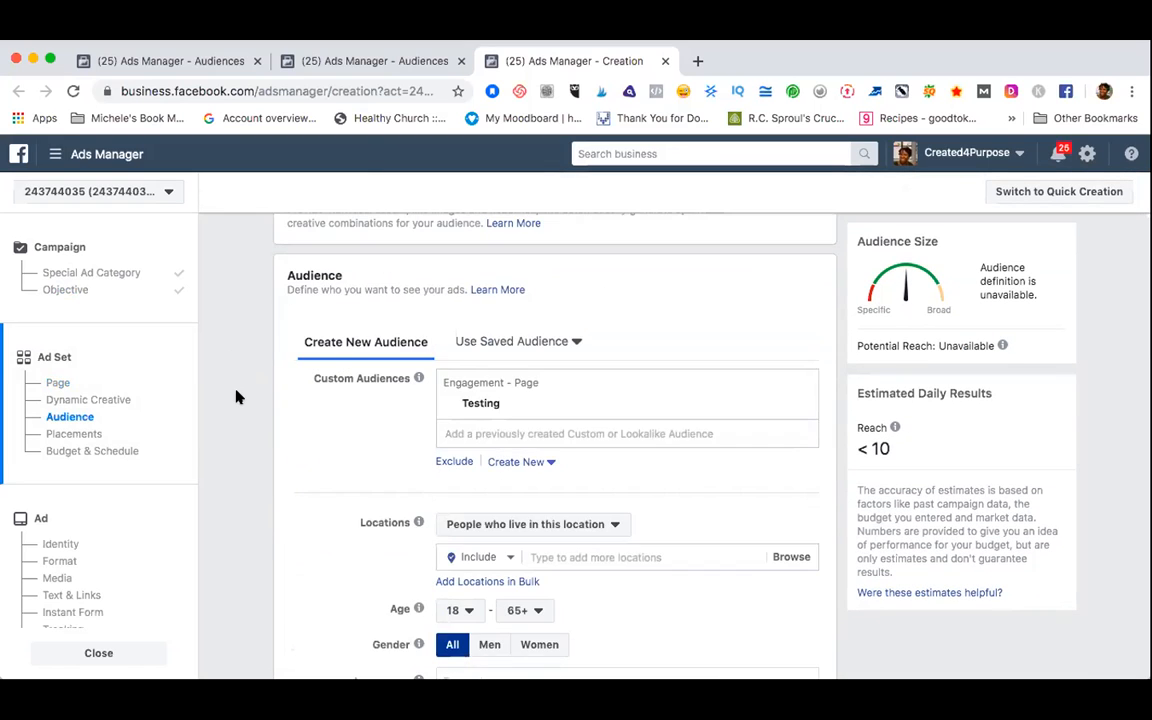
scroll(237, 393, "down", 1)
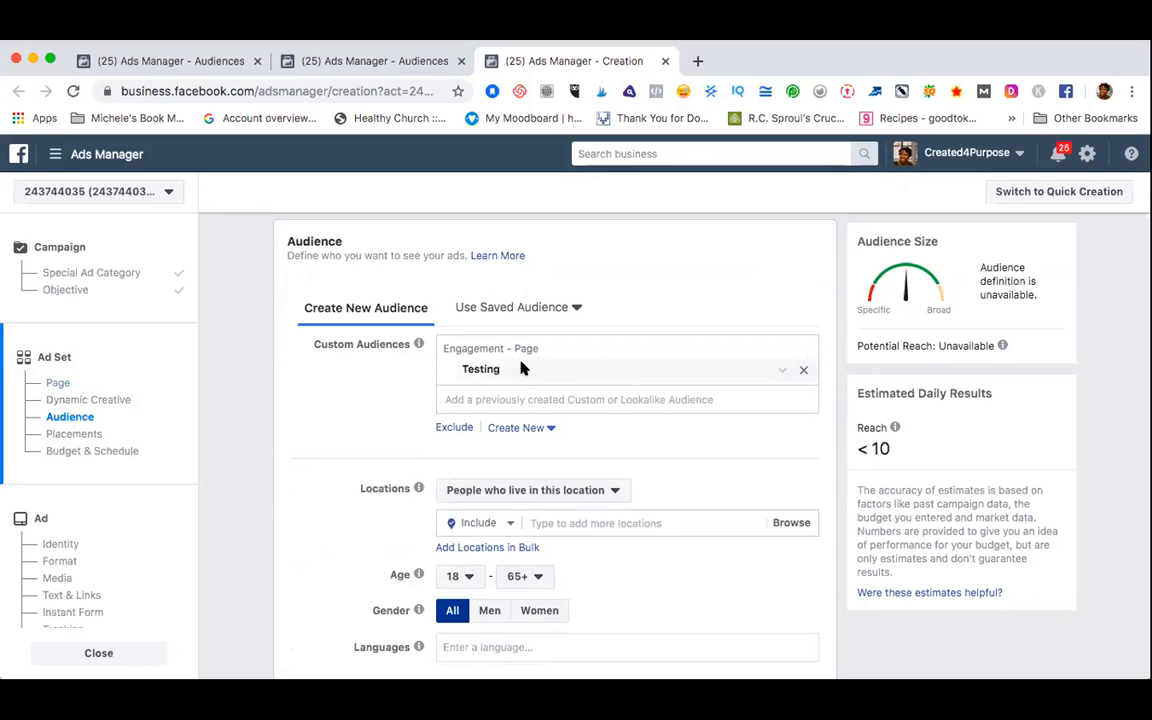
left_click(579, 311)
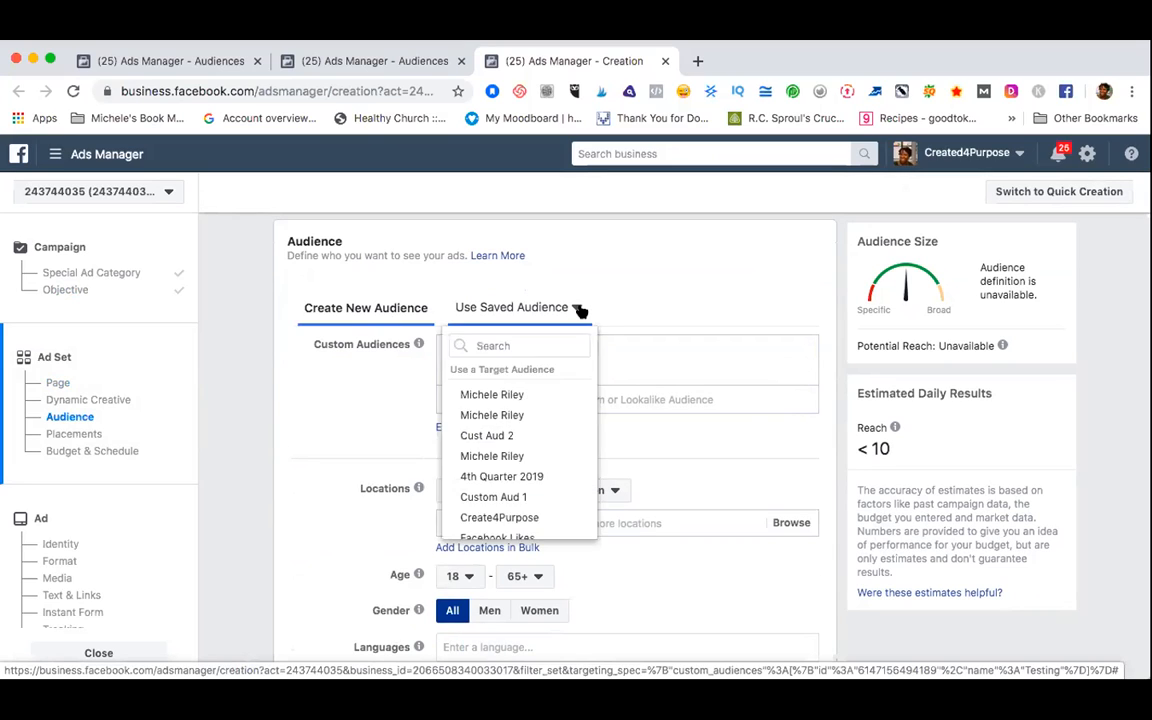
left_click(360, 386)
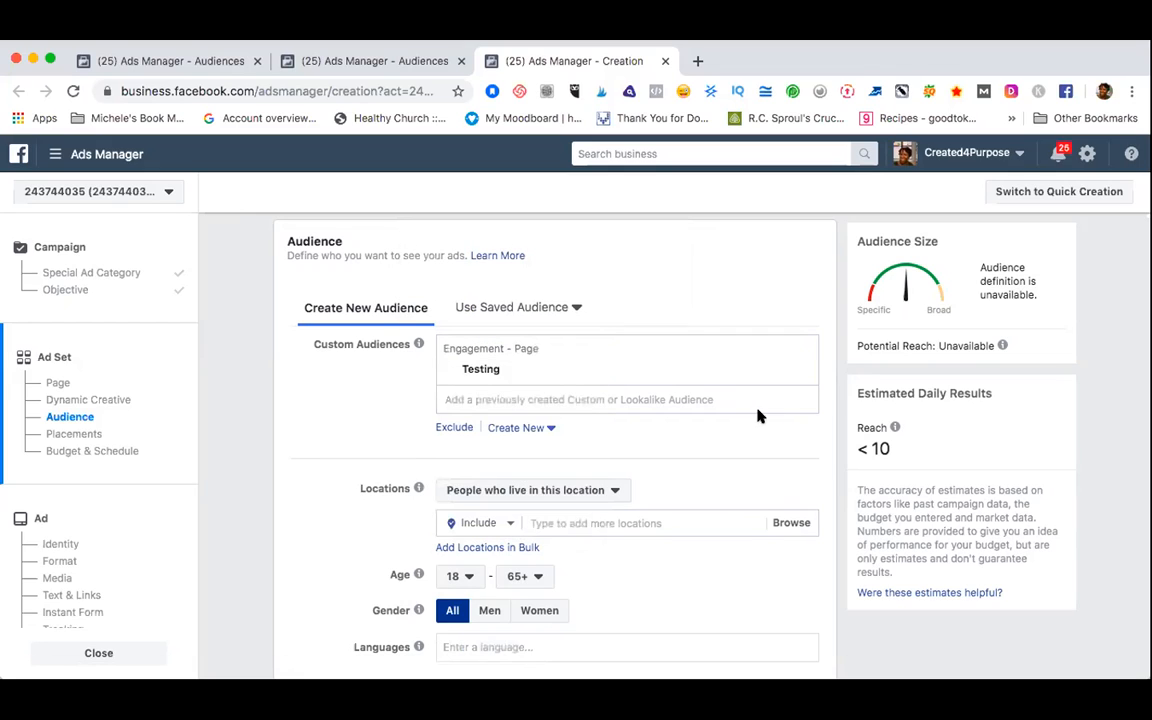
left_click(507, 402)
left_click(363, 429)
- Set the ad set audience's age range to 35–55 and its gender to Women
scroll(370, 426, "down", 2)
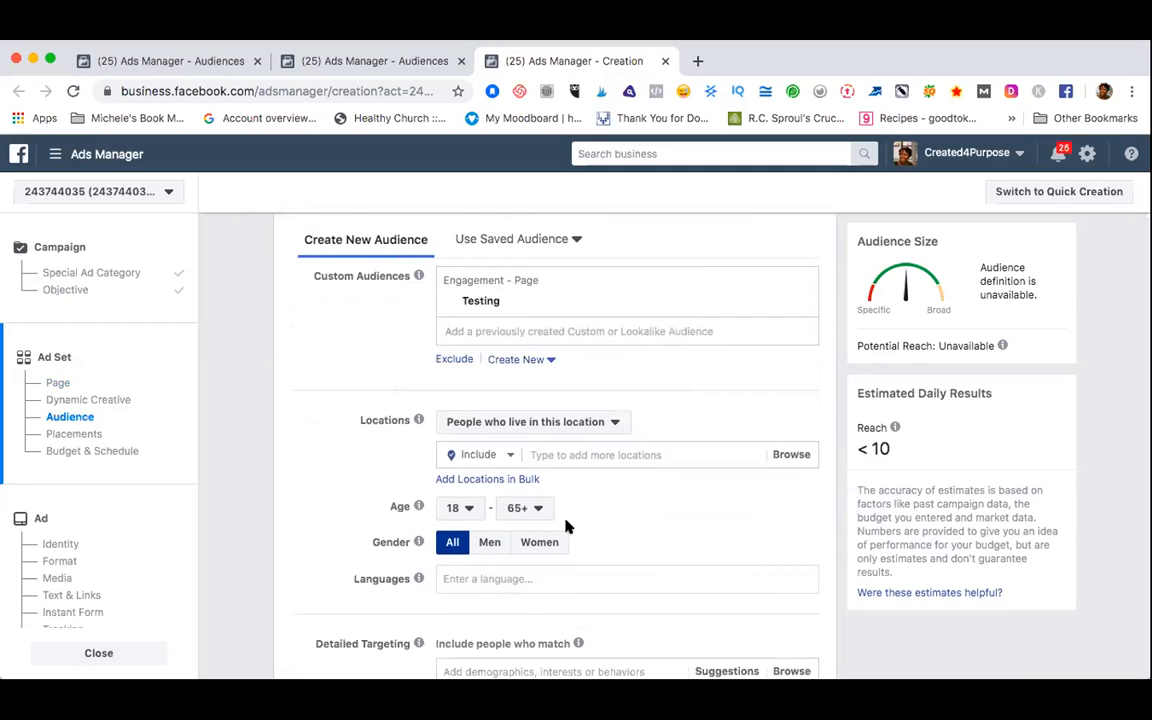
left_click(464, 509)
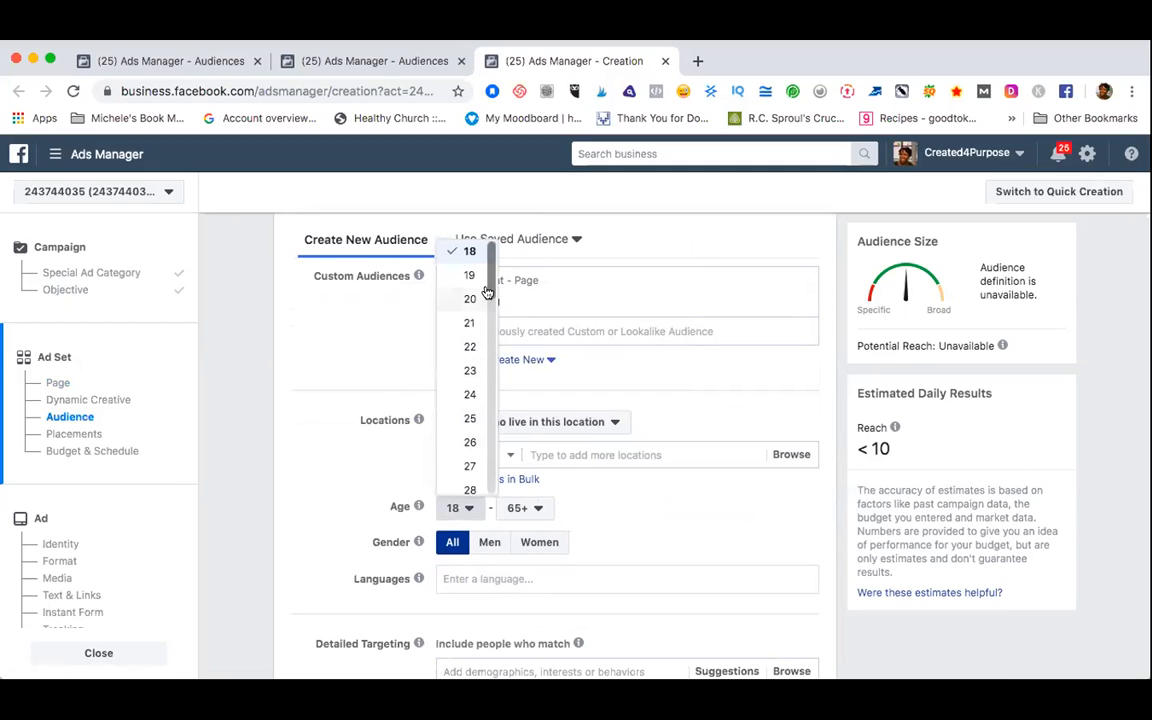
left_click_drag(489, 296, 500, 371)
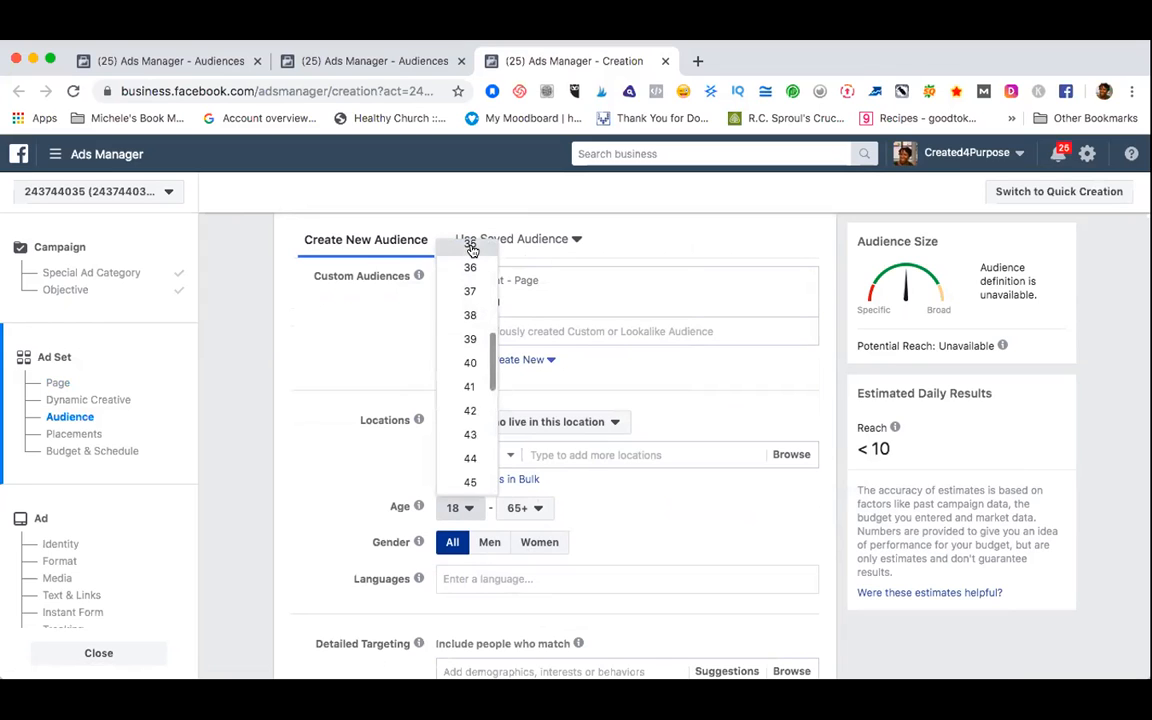
left_click(471, 248)
left_click(540, 509)
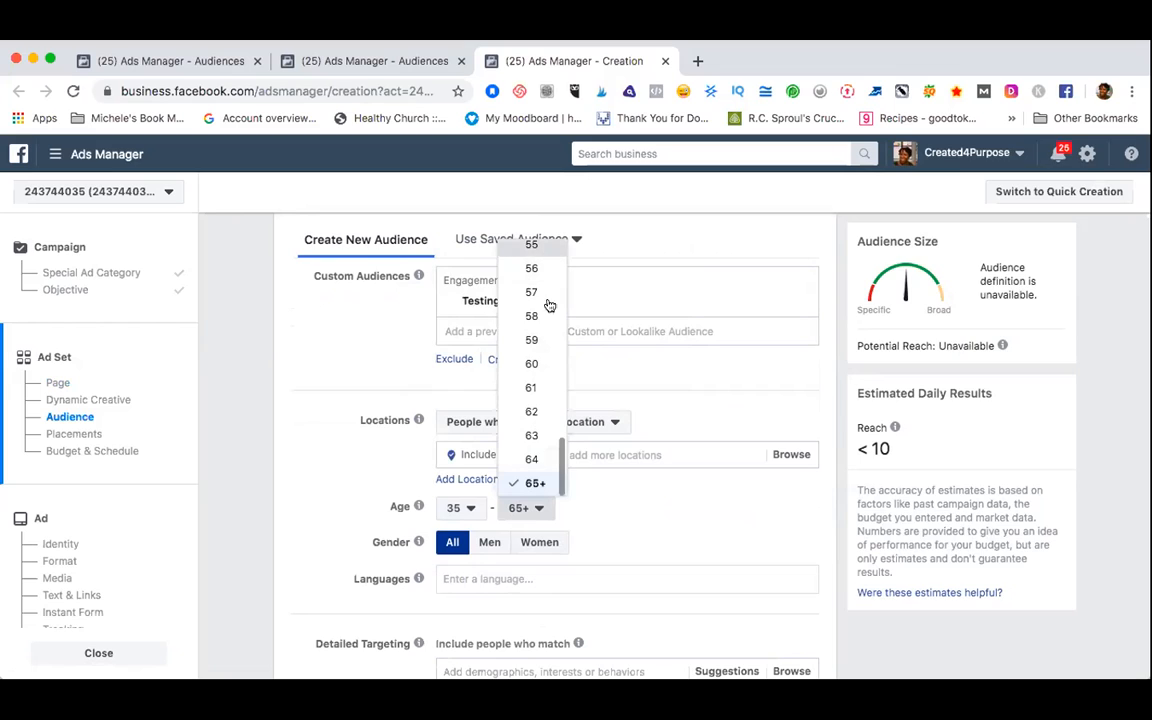
left_click(548, 247)
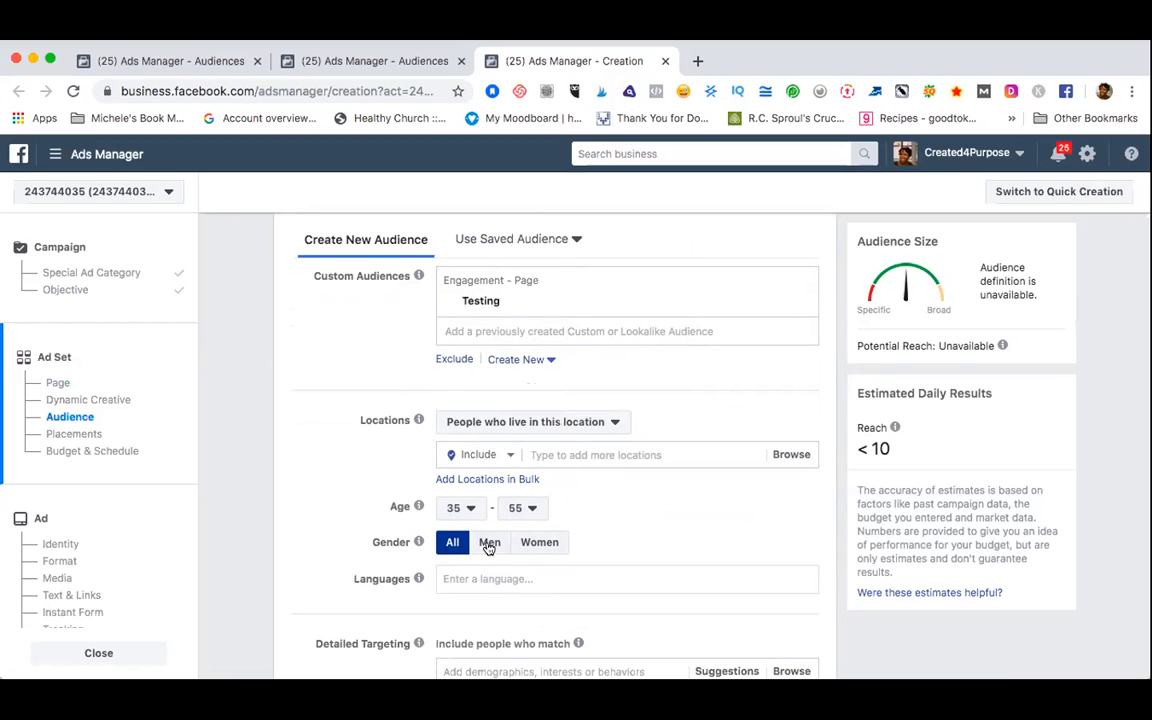
left_click(541, 543)
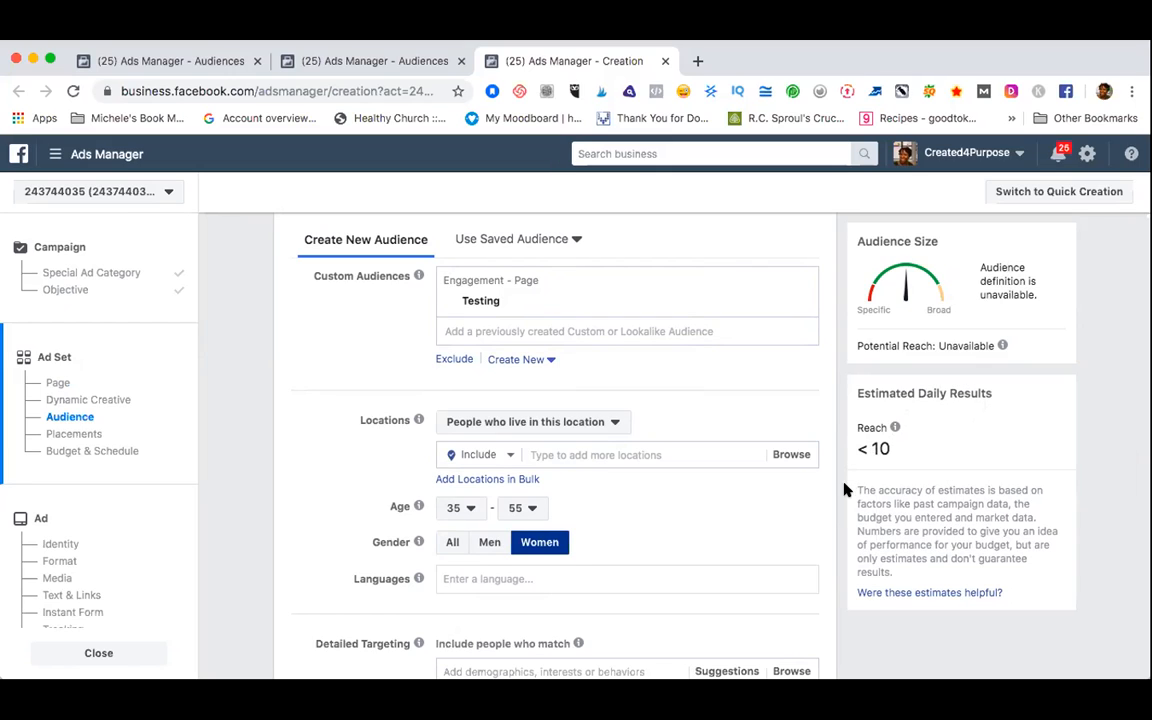
- Browse the audience's available location lists, looking through the countries and regions
scroll(829, 500, "down", 3)
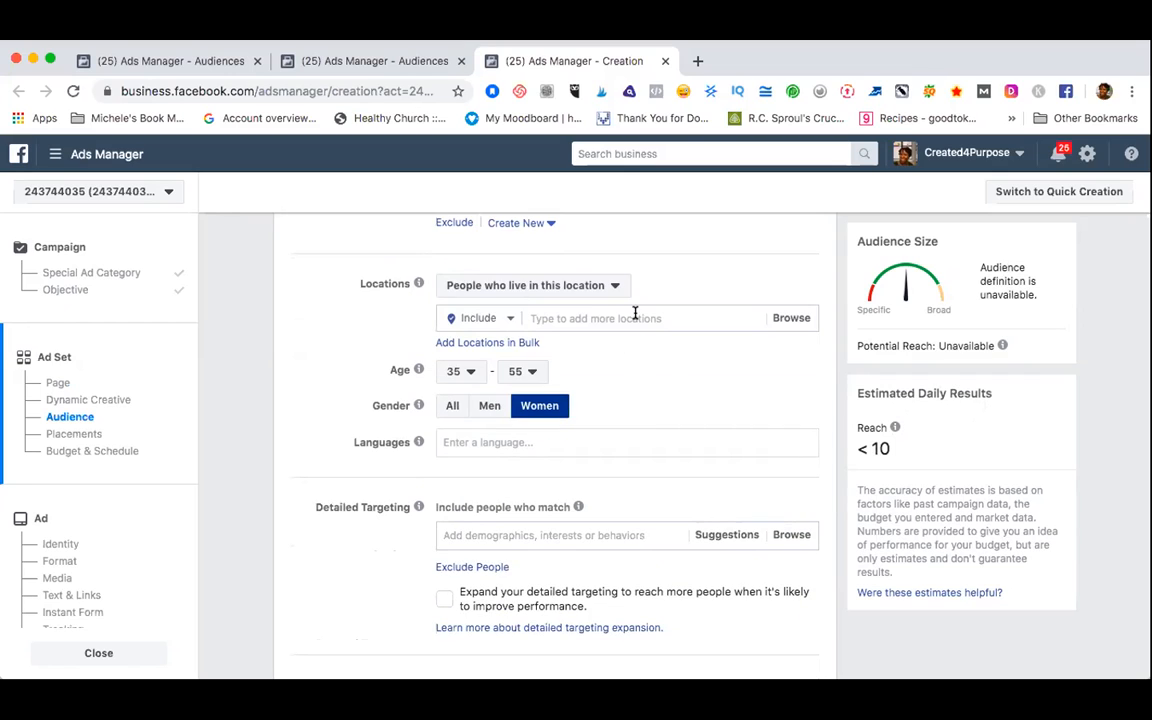
left_click(760, 320)
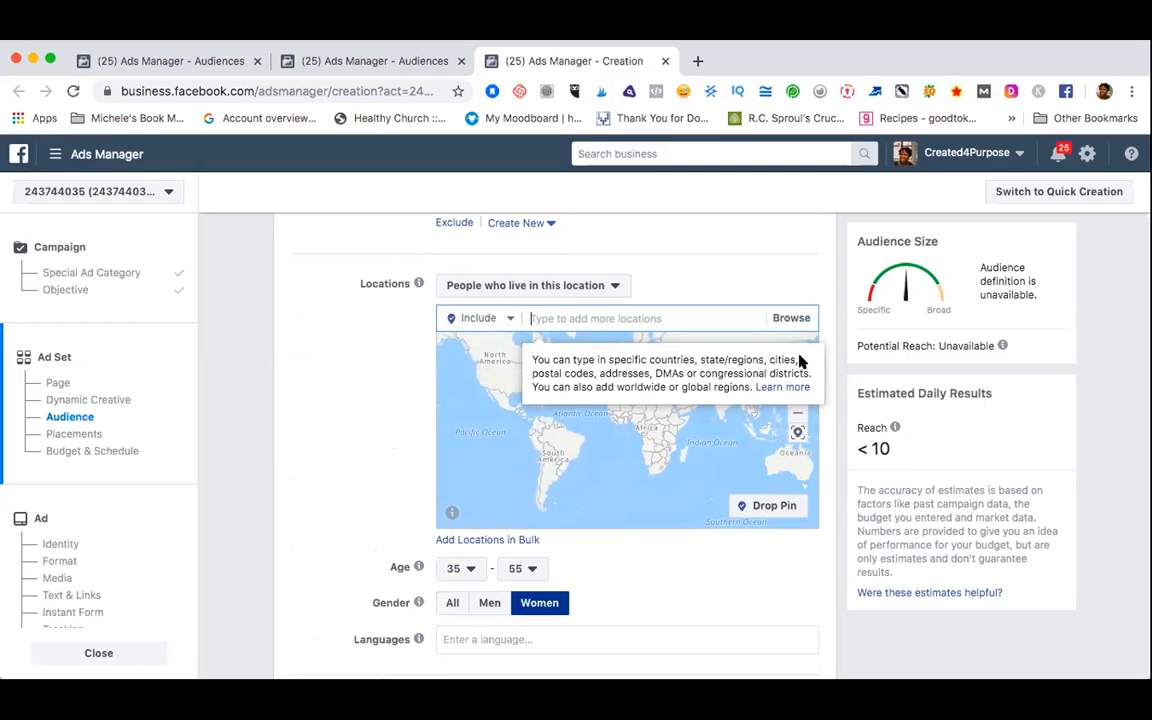
left_click(790, 320)
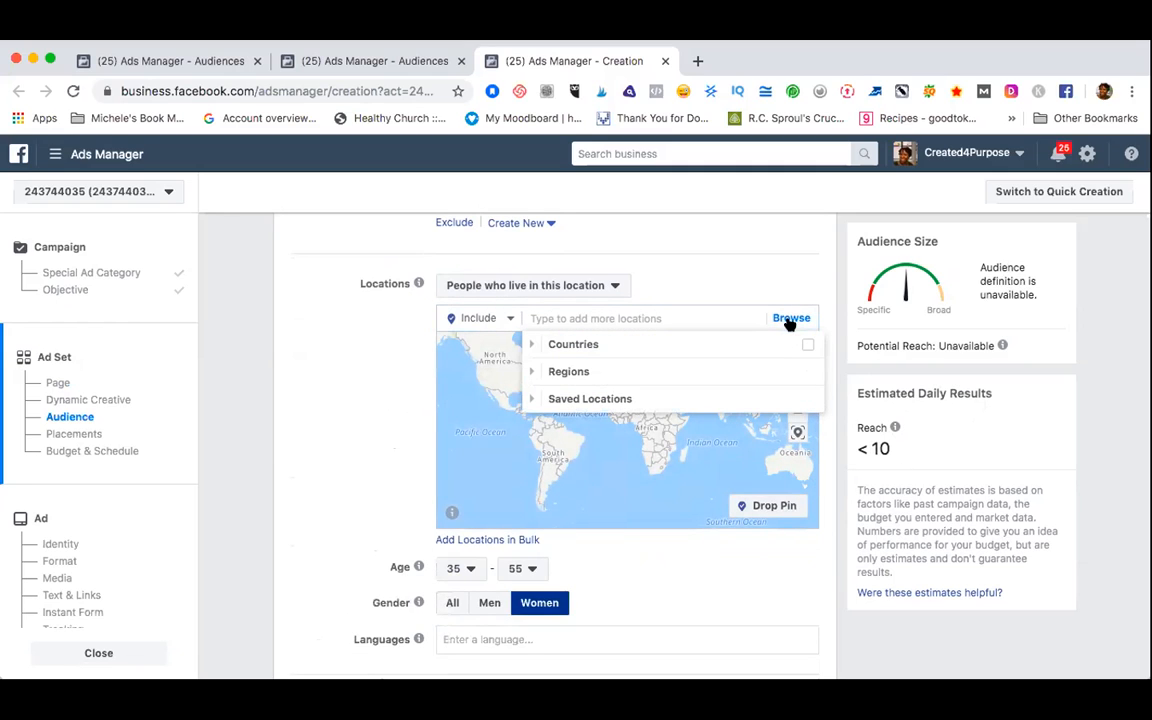
left_click(532, 345)
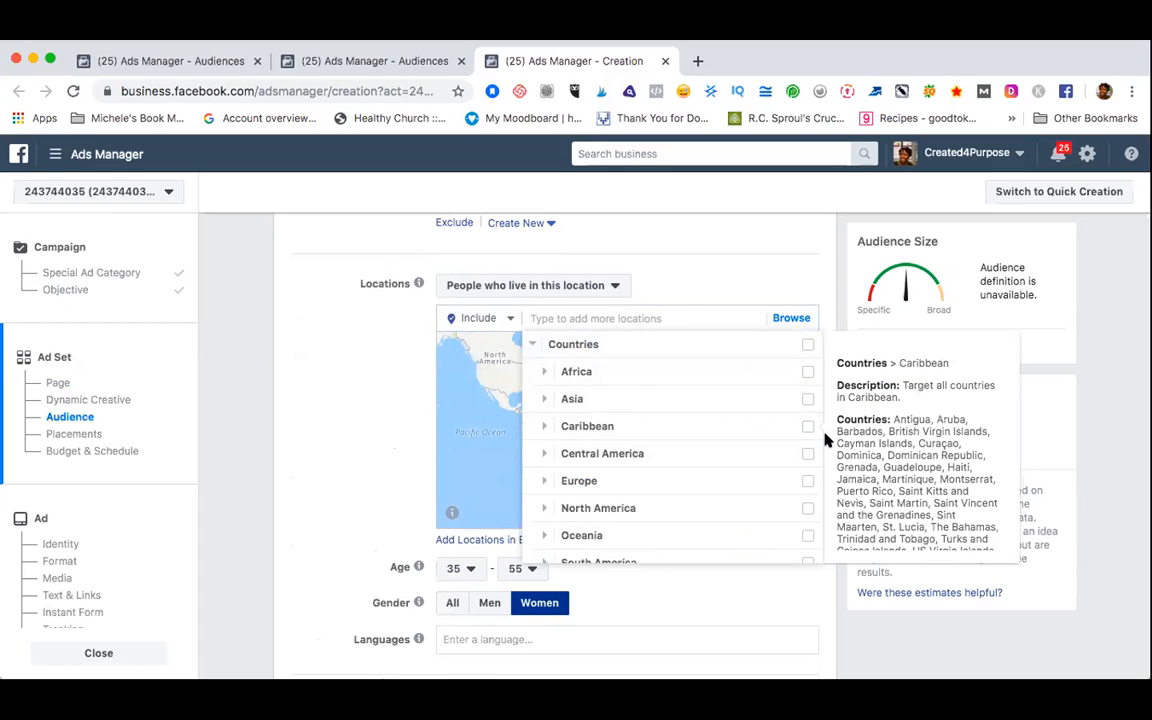
left_click(534, 344)
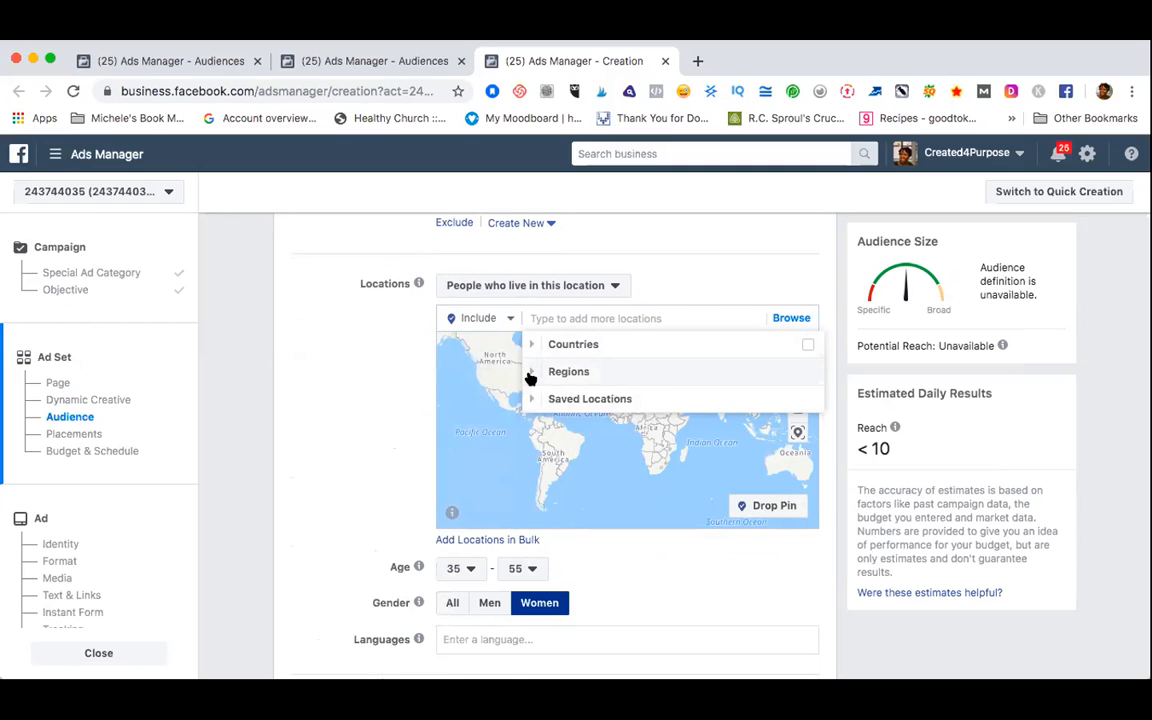
left_click(530, 375)
left_click(533, 373)
- Try to add New York to the audience's included locations
left_click(577, 317)
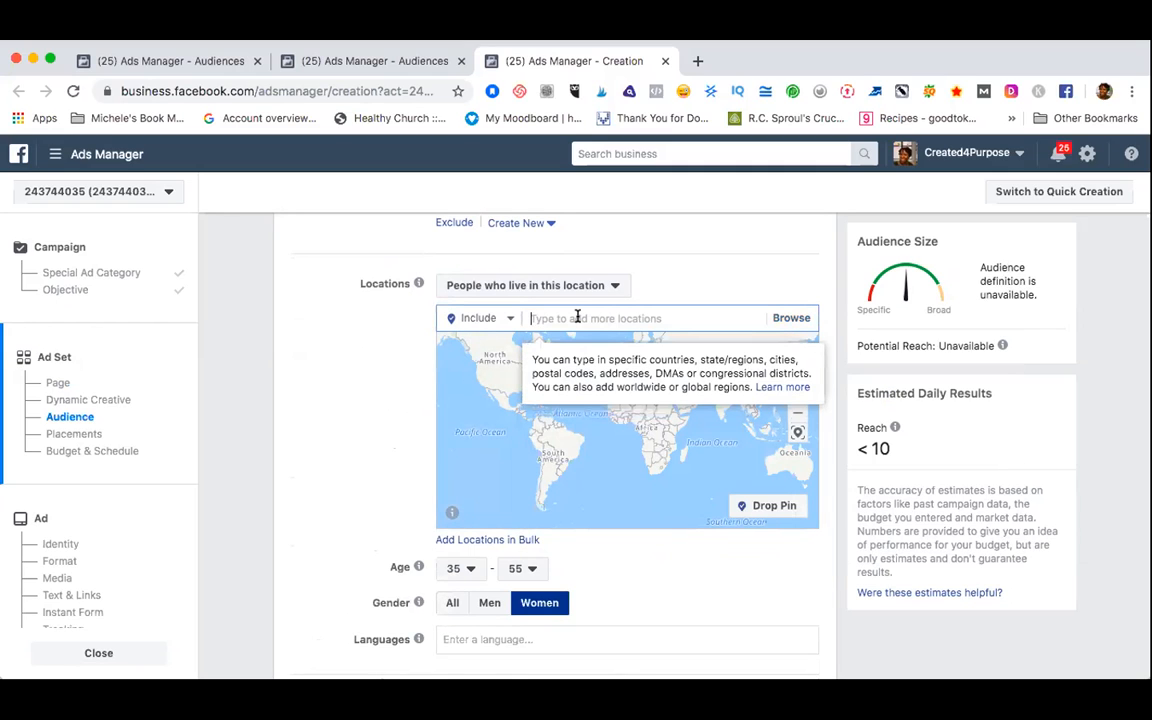
type("New")
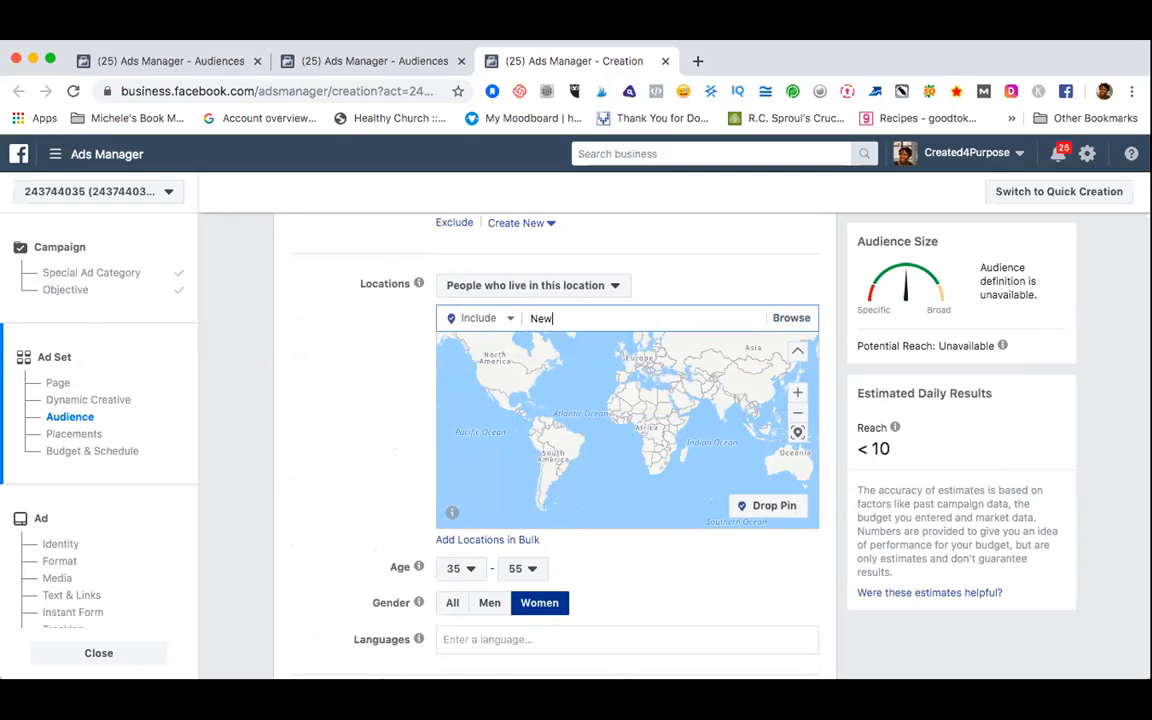
type(" Your")
key("BackSpace")
key("BackSpace")
type("rk")
key("Return")
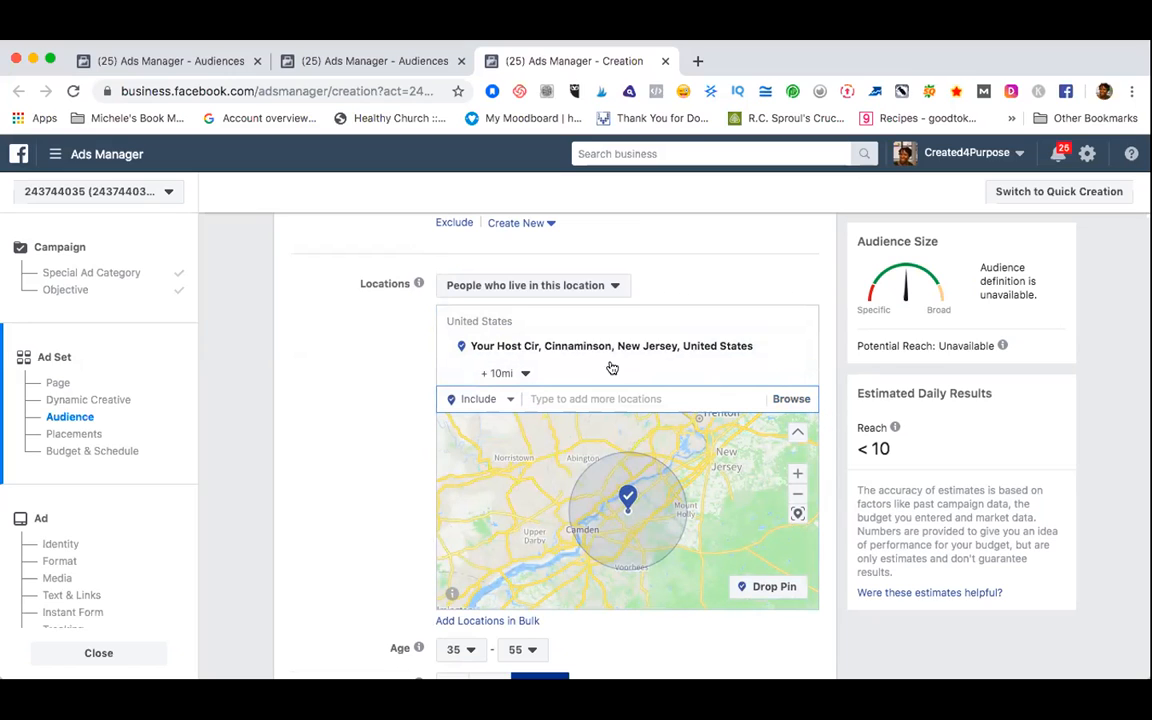
mouse_move(777, 354)
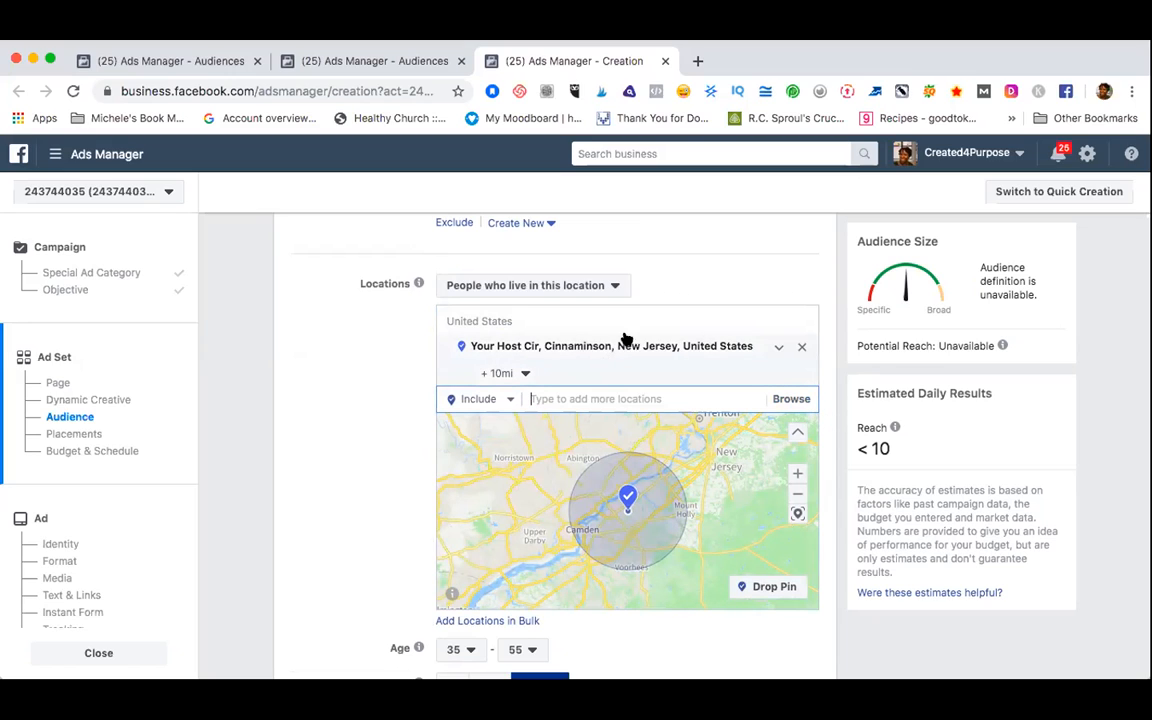
left_click(778, 350)
- Add the state of New Jersey, United States, to the audience's included locations
left_click(618, 392)
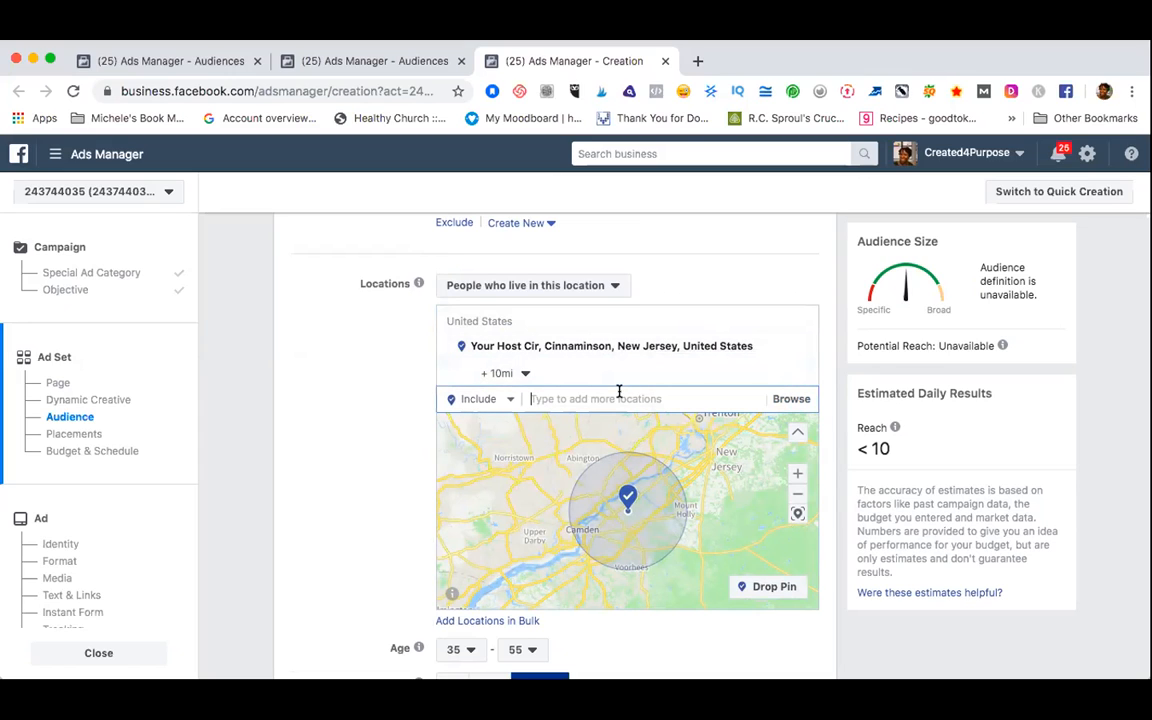
type("New Jersey")
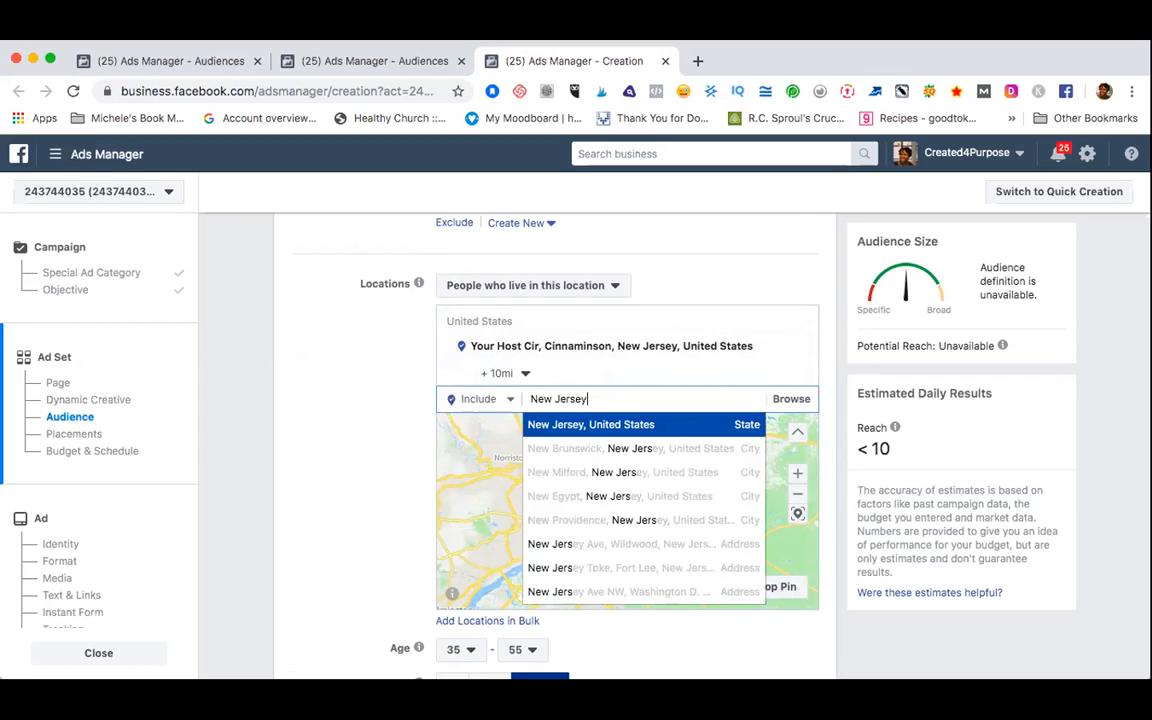
key("Return")
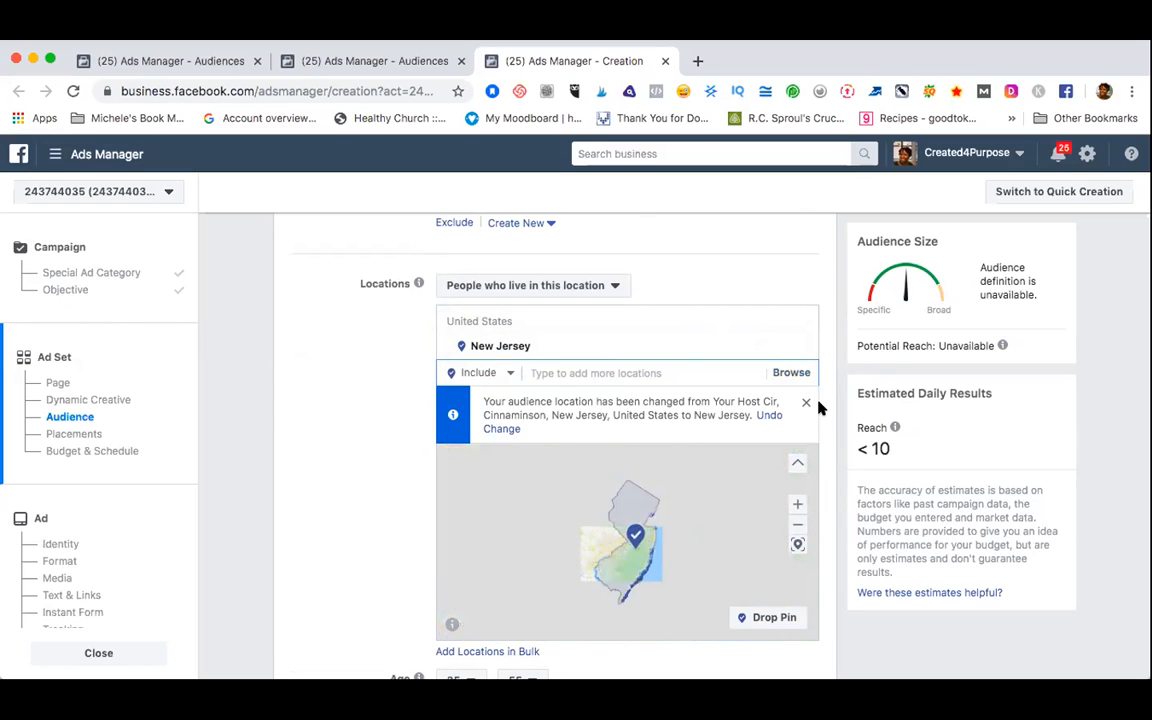
- Examine the choices for which people in the locations are targeted, keeping People who live in this location
scroll(818, 408, "down", 2)
scroll(818, 408, "down", 3)
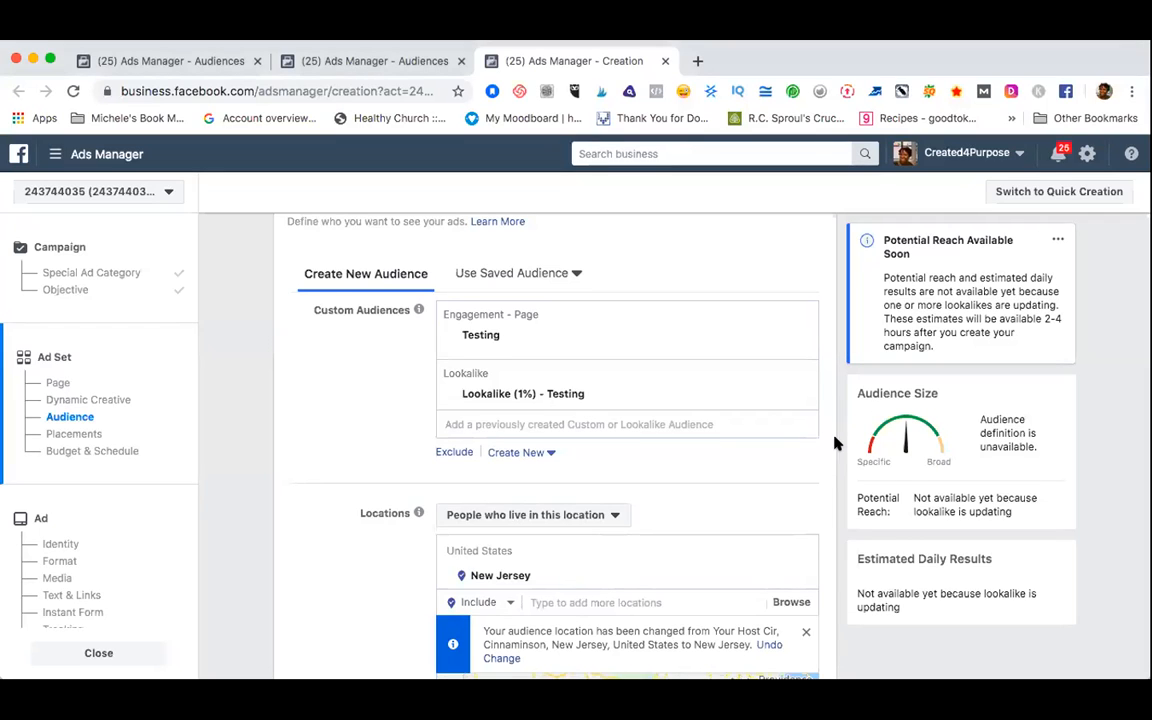
scroll(836, 443, "down", 1)
scroll(836, 443, "down", 1)
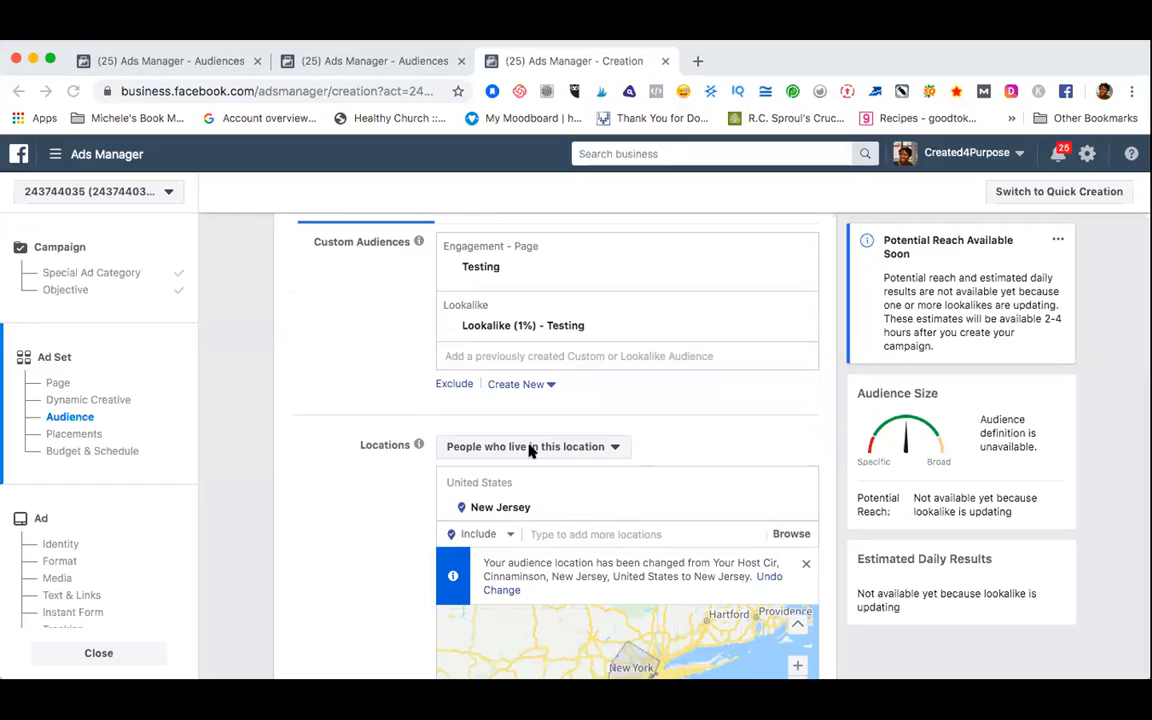
left_click(616, 450)
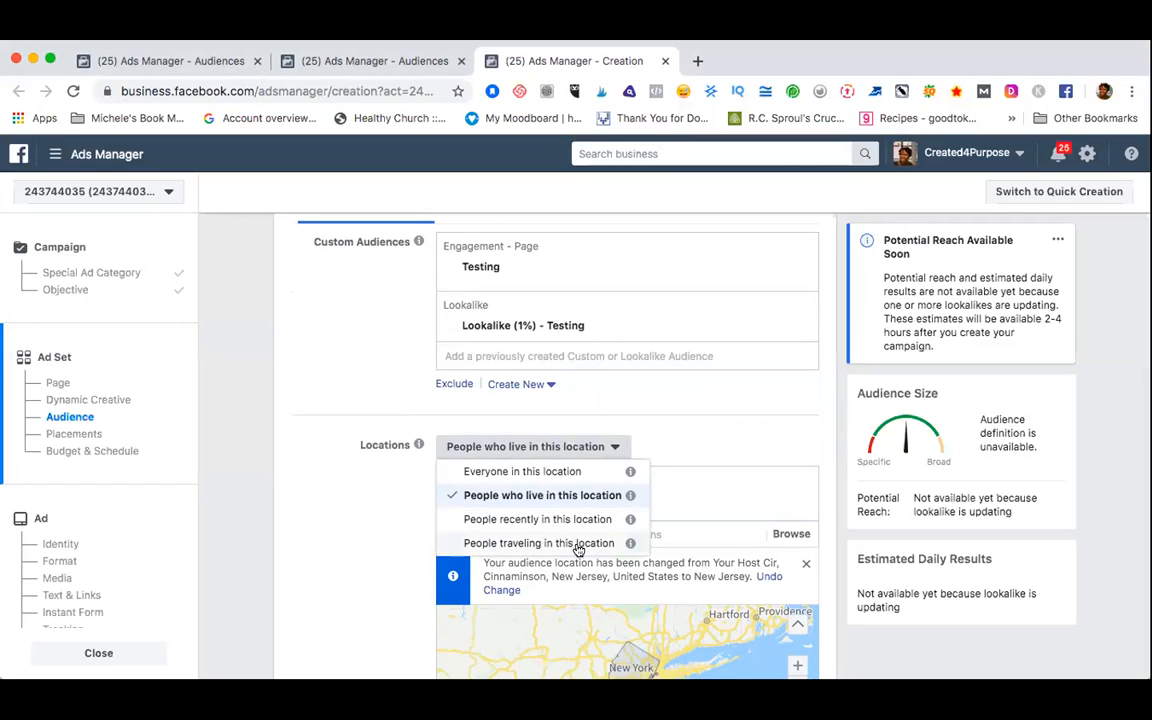
left_click(676, 448)
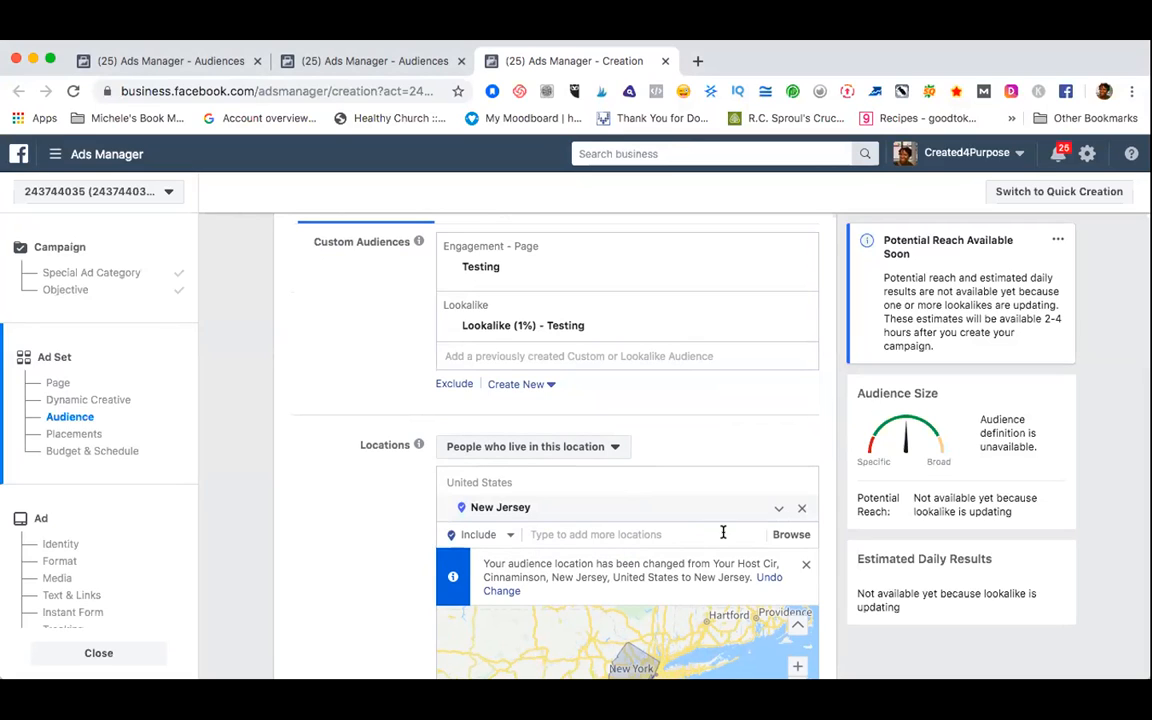
- Add the states of New York and Virginia, United States, to the audience's included locations
left_click(627, 535)
type("N")
type("ew ")
type("Your")
key("BackSpace")
key("BackSpace")
type("rk")
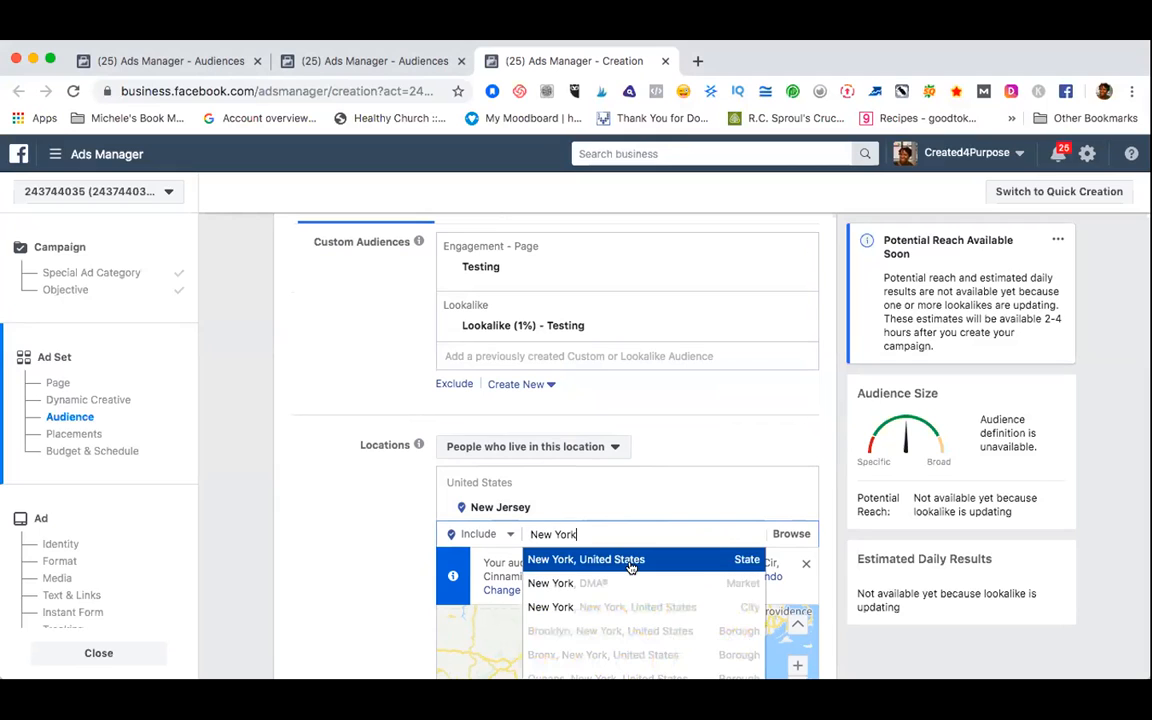
left_click(586, 561)
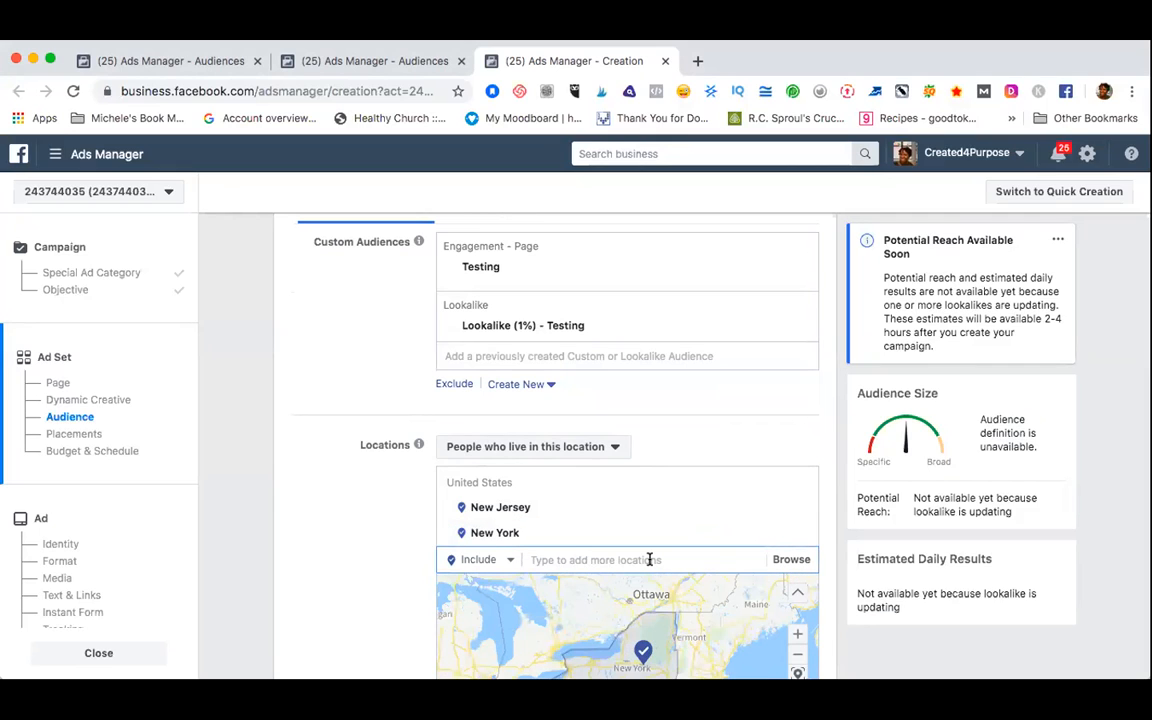
type("Virginia")
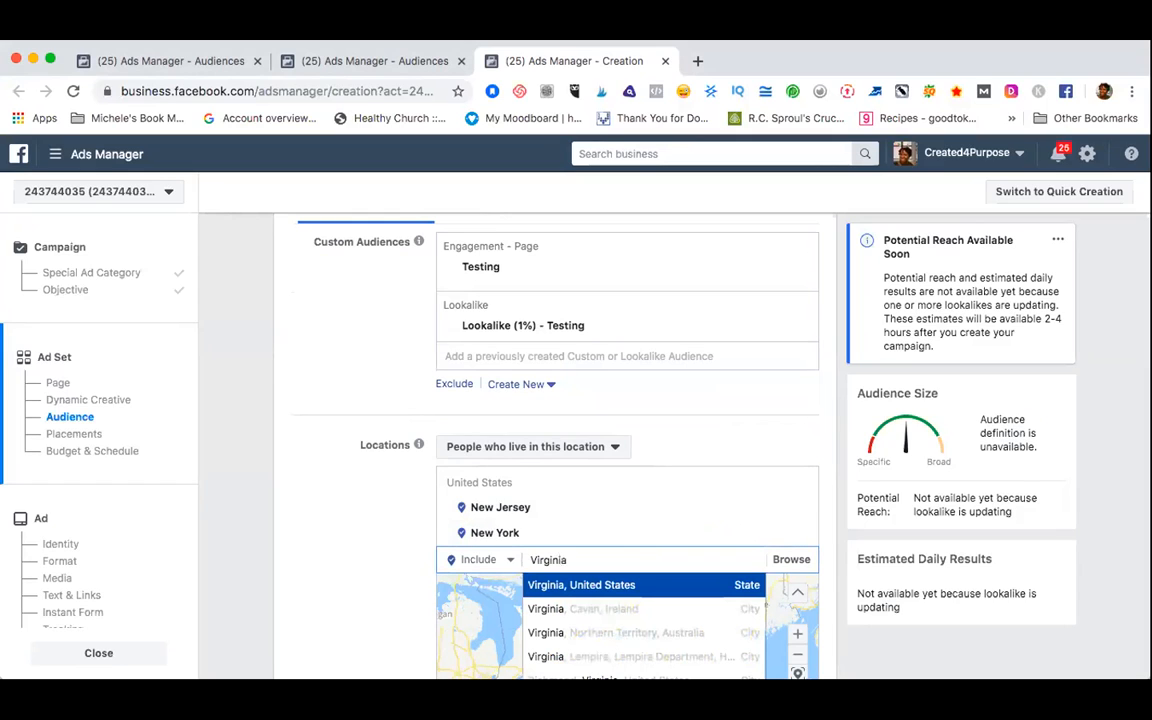
left_click(669, 586)
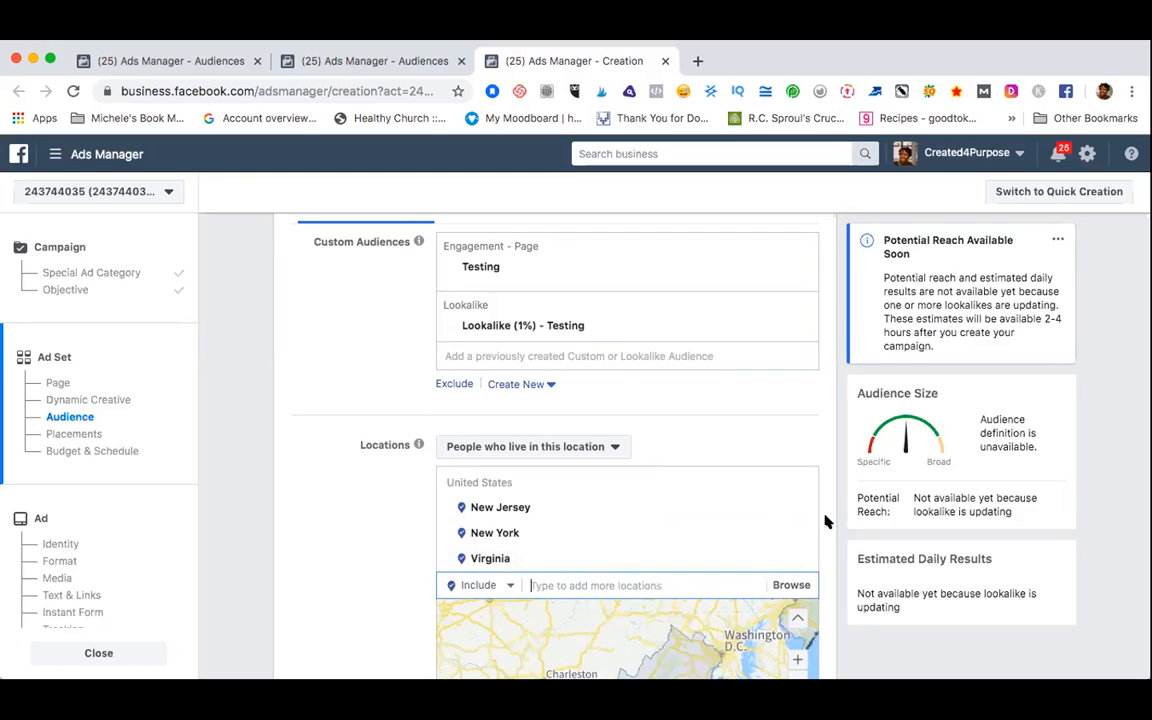
- Add the city of Cleveland, Ohio to the audience's included locations
scroll(825, 521, "down", 2)
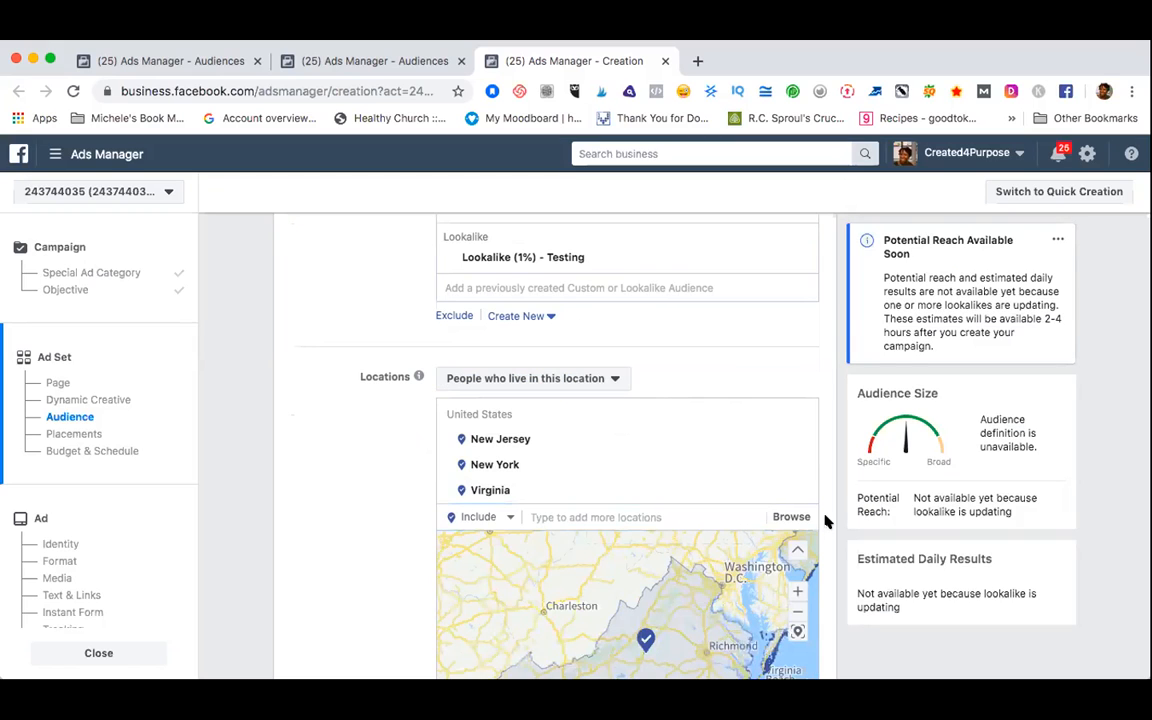
scroll(622, 455, "down", 1)
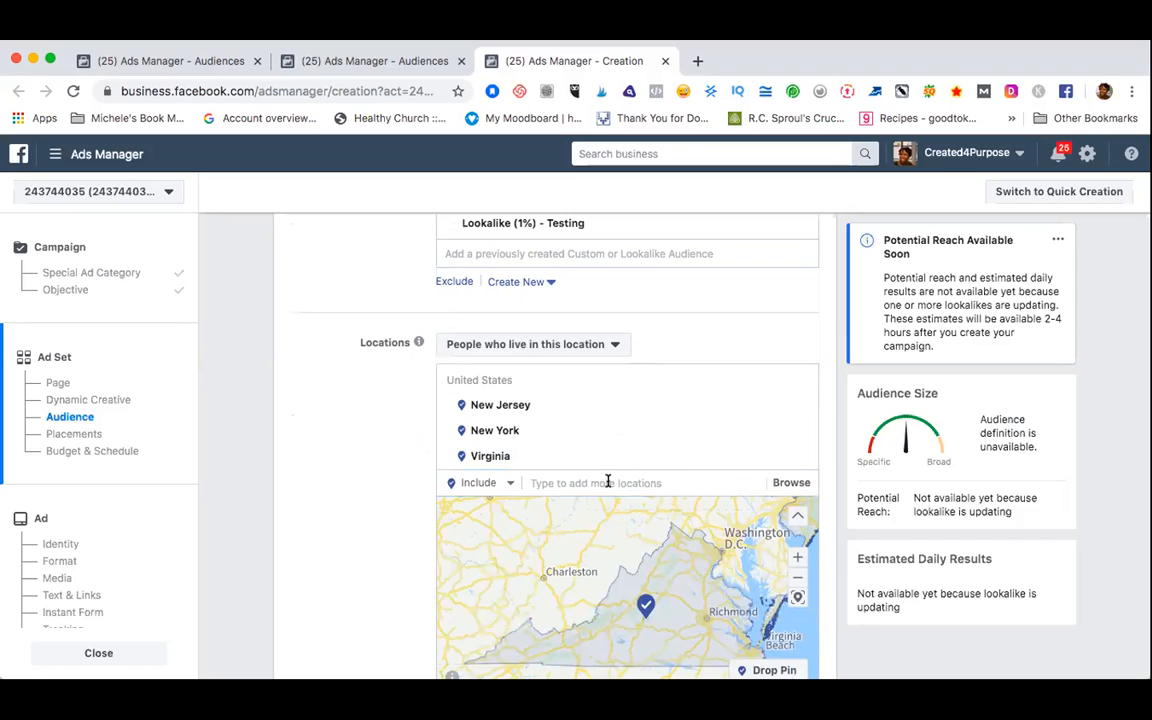
left_click(607, 482)
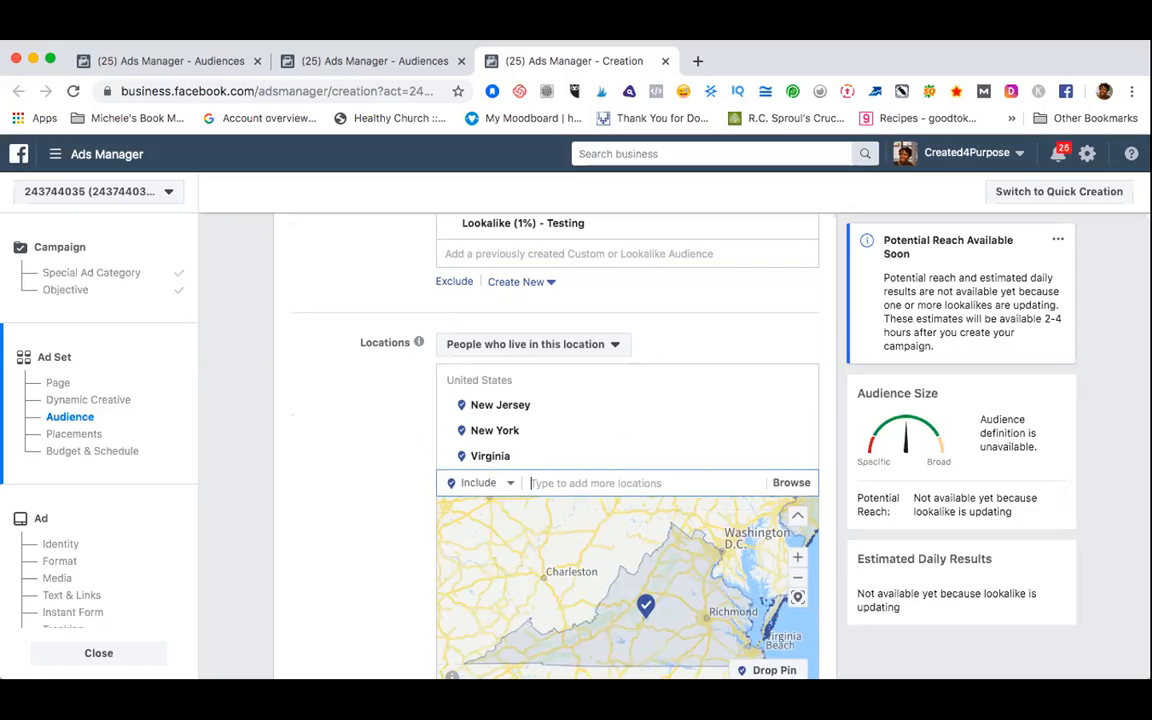
type("Cleveland")
key("Return")
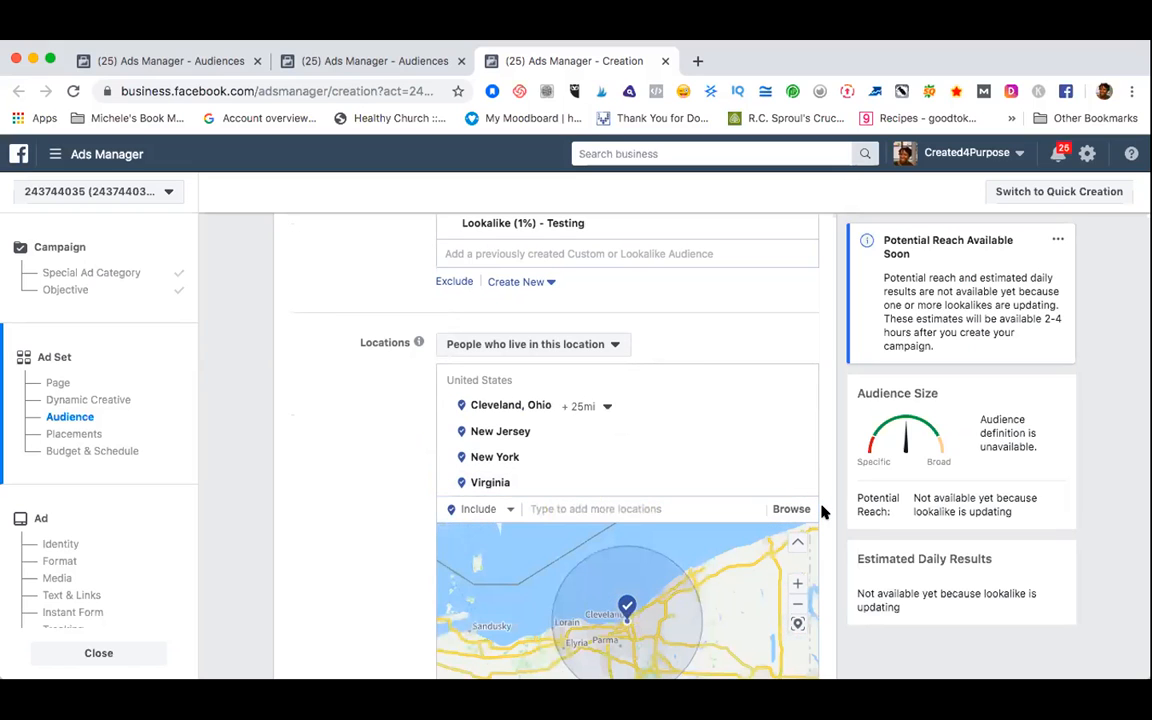
- Review the audience's locations, age range and gender down to the detailed targeting section
scroll(822, 512, "down", 1)
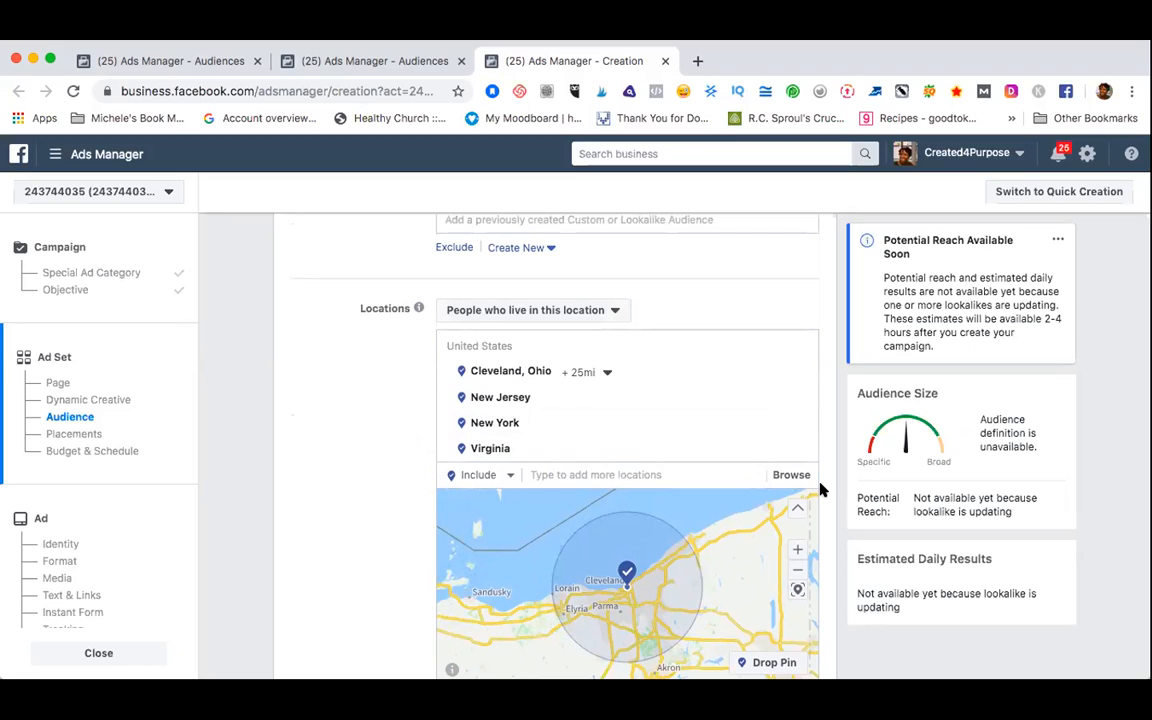
scroll(820, 489, "down", 1)
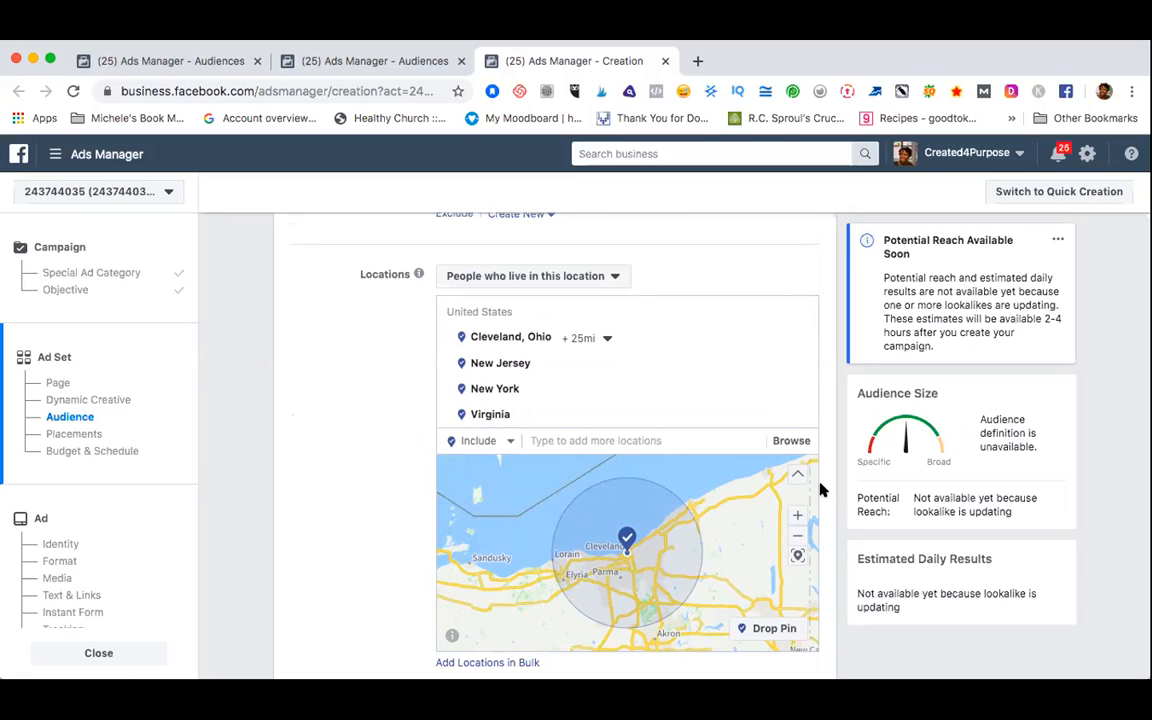
scroll(820, 489, "down", 1)
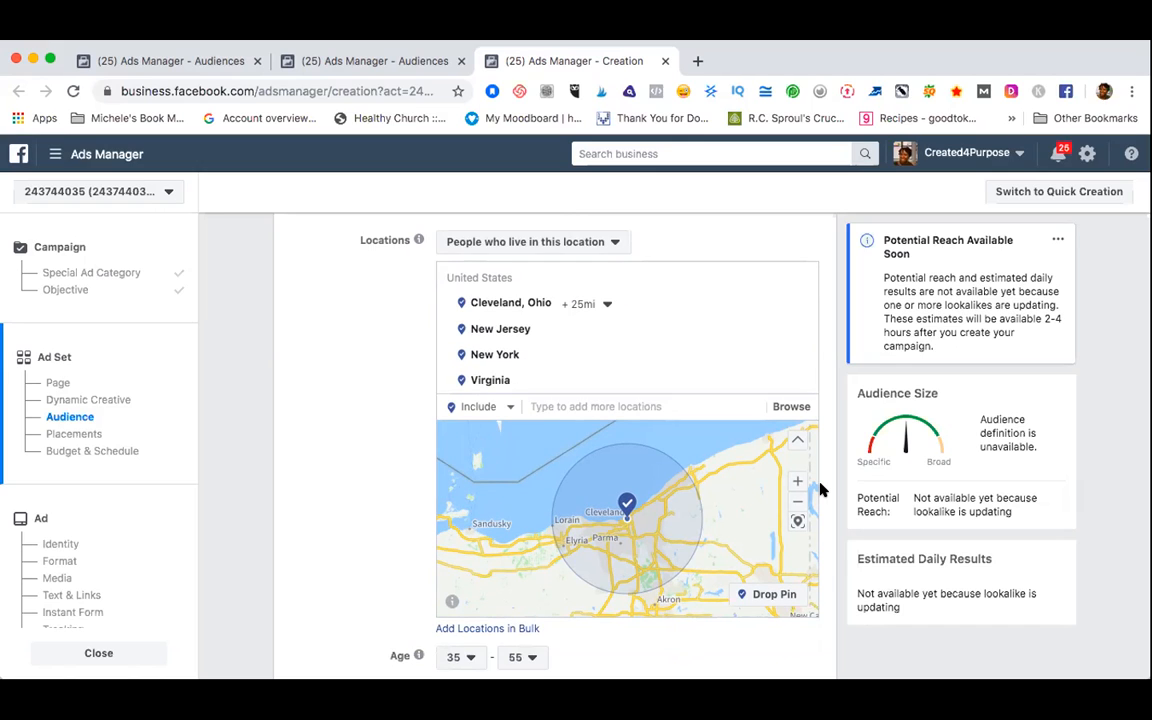
scroll(820, 489, "down", 4)
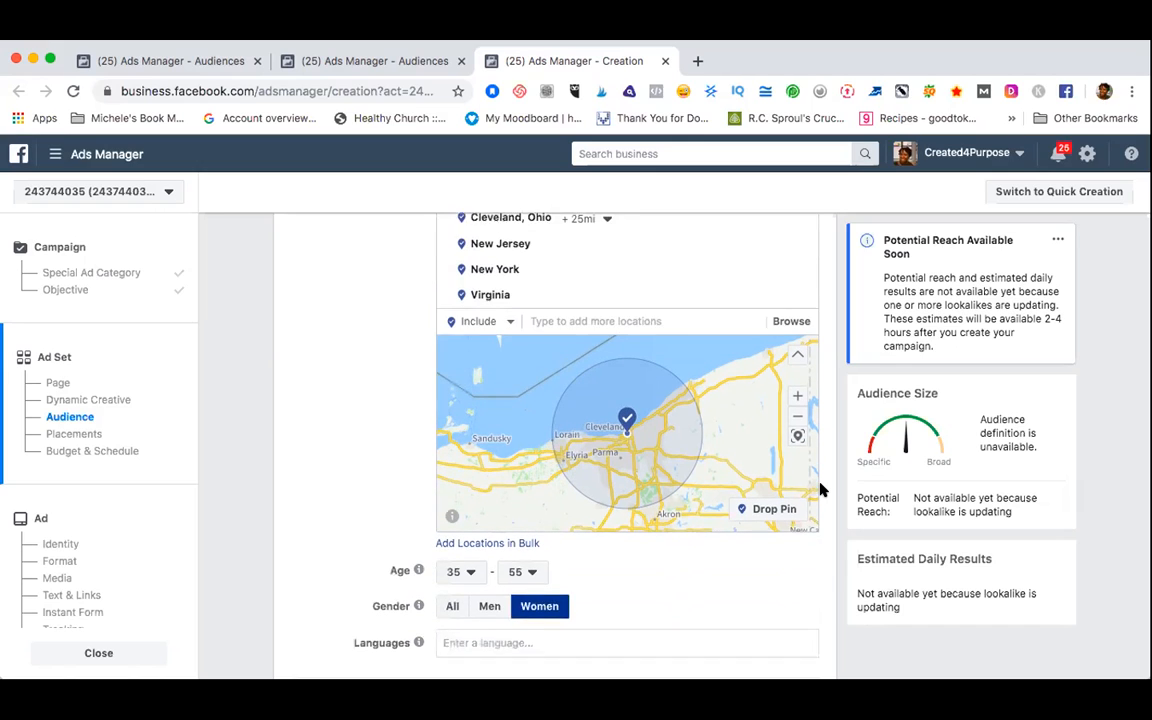
scroll(820, 489, "down", 1)
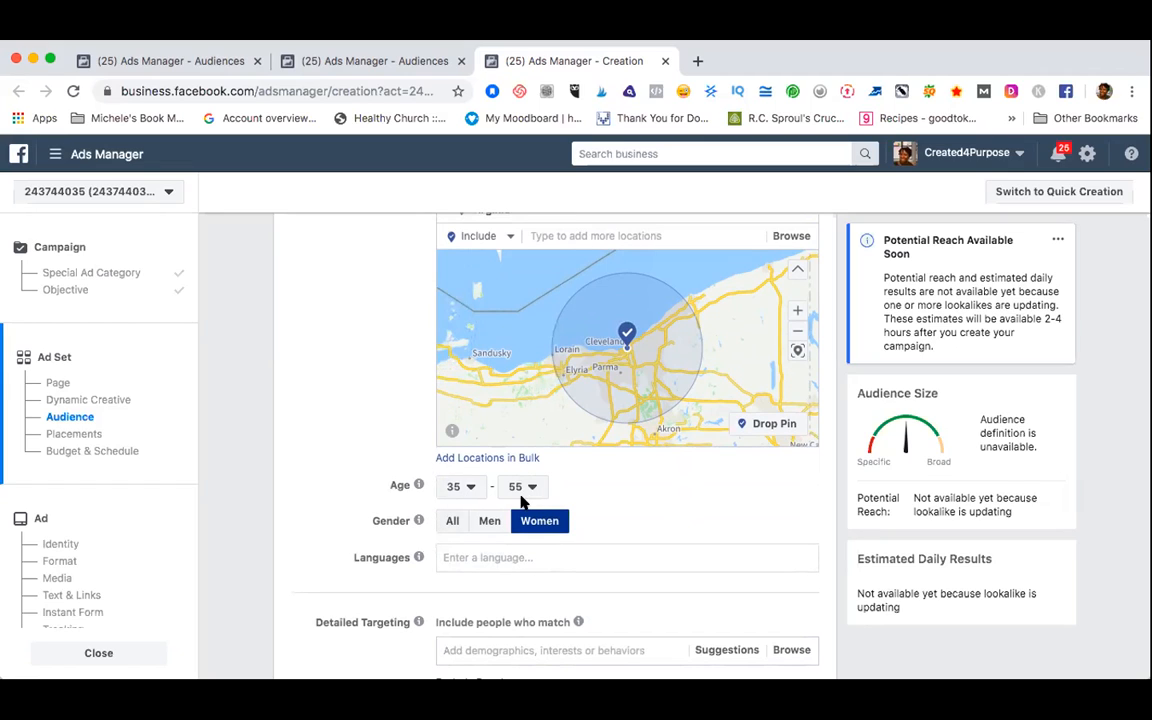
- Set the audience's gender to All and add English (US) as its language
left_click(451, 522)
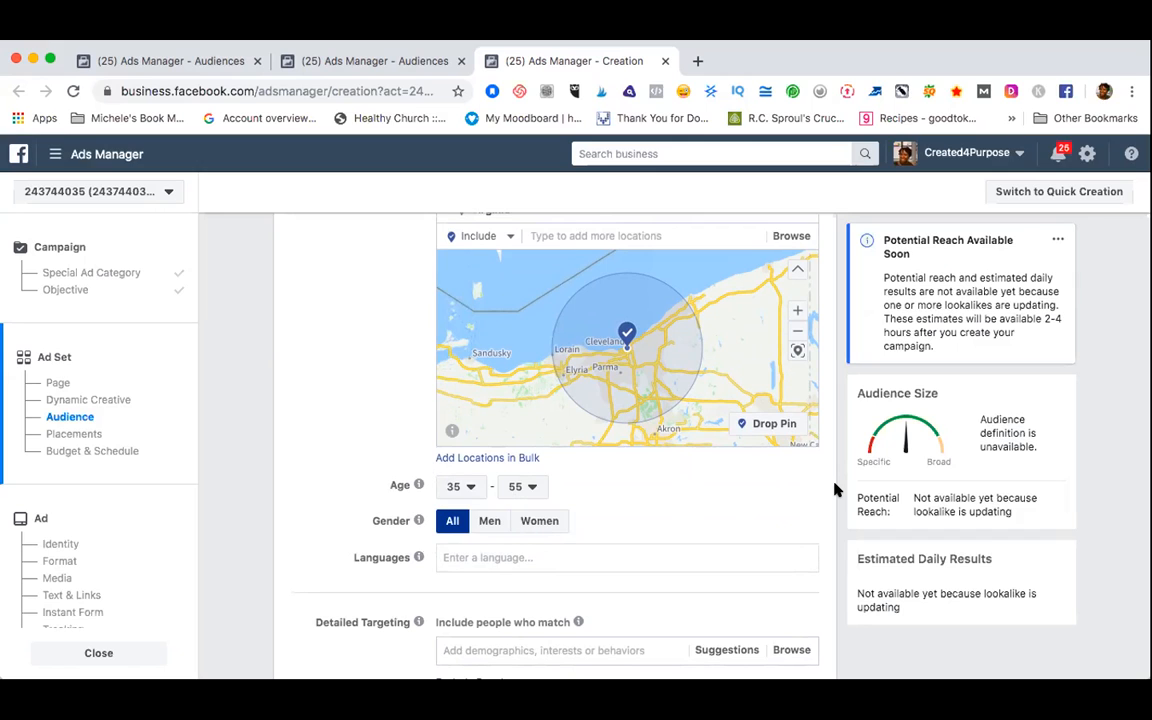
scroll(836, 489, "down", 1)
scroll(836, 489, "down", 2)
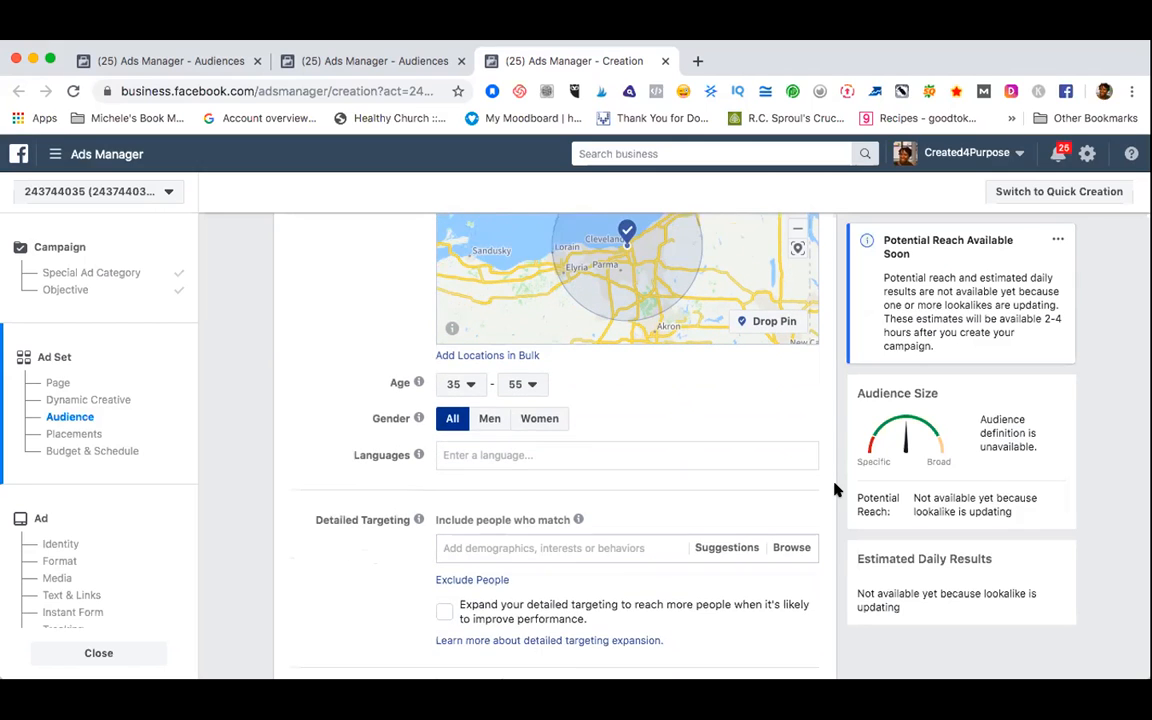
scroll(833, 488, "down", 1)
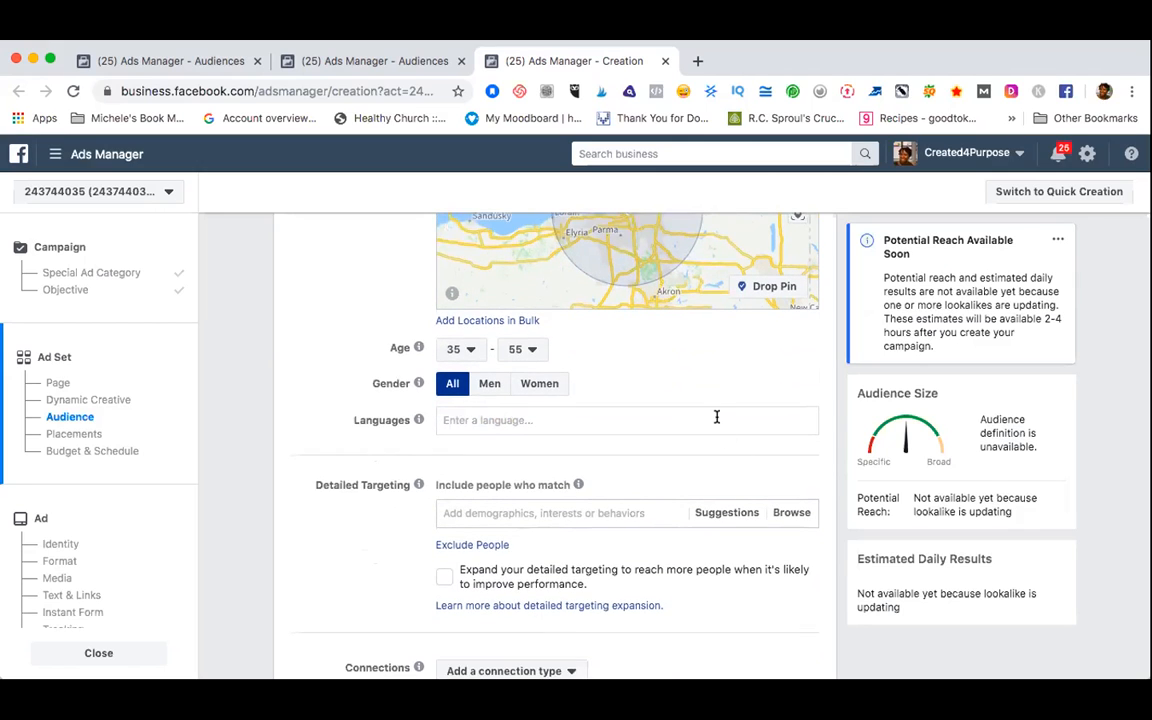
left_click(717, 414)
scroll(716, 421, "down", 1)
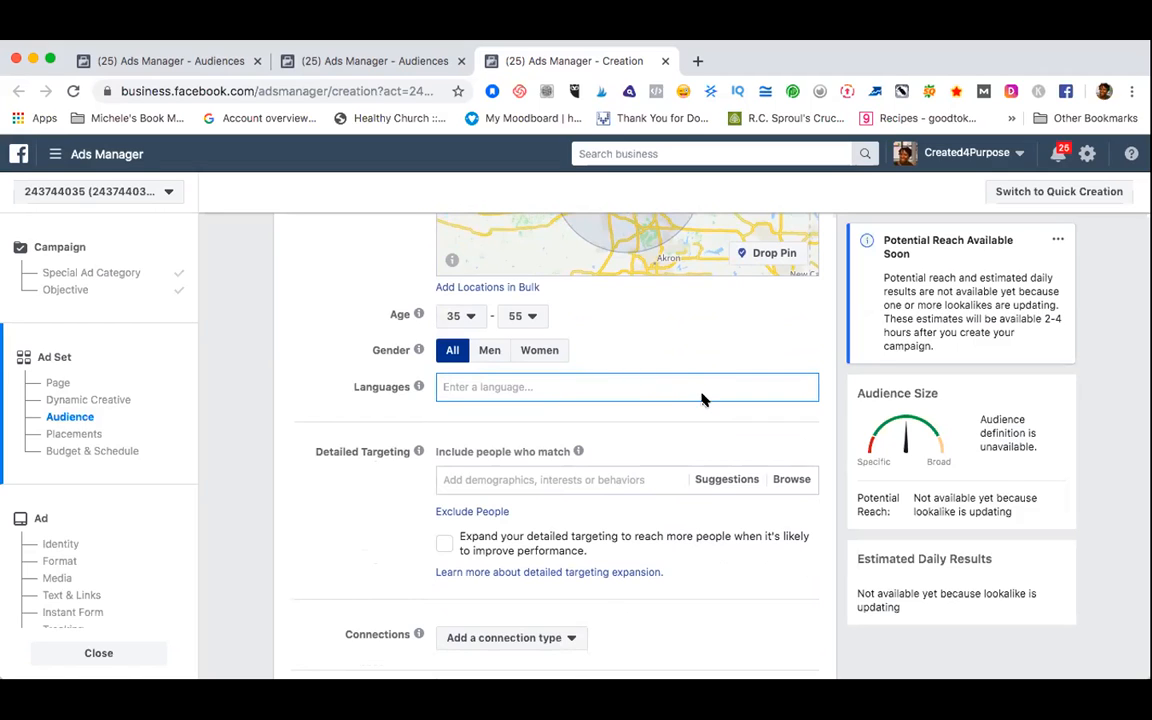
type("E")
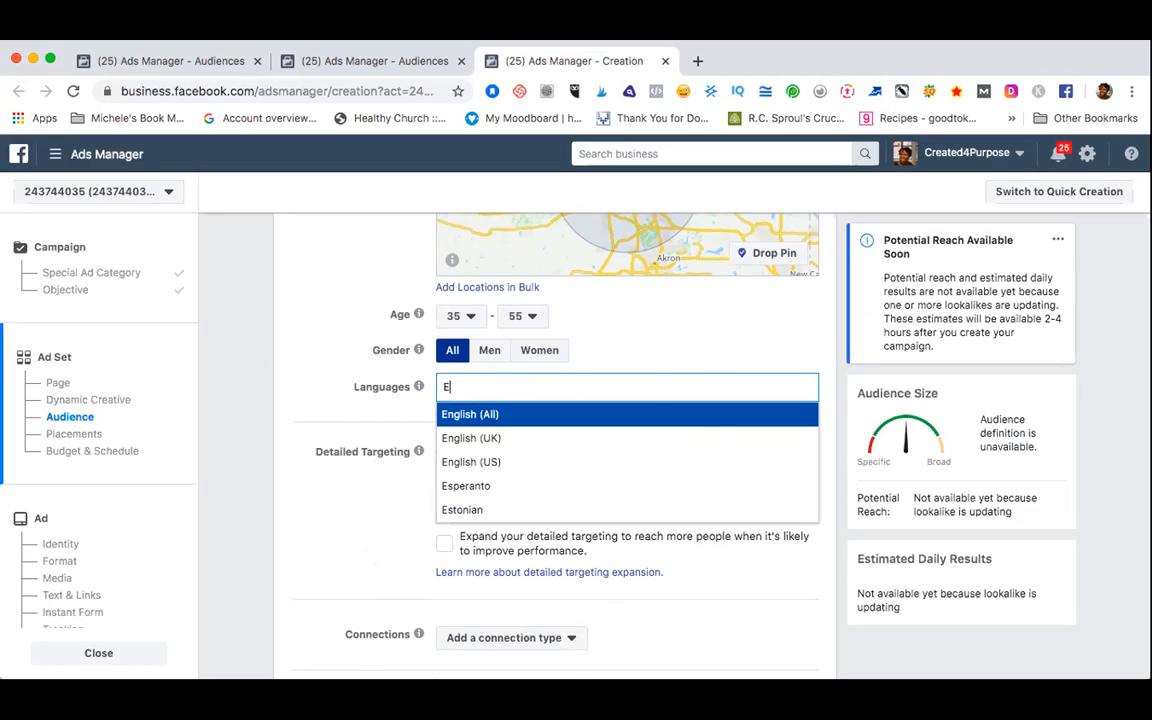
left_click(632, 460)
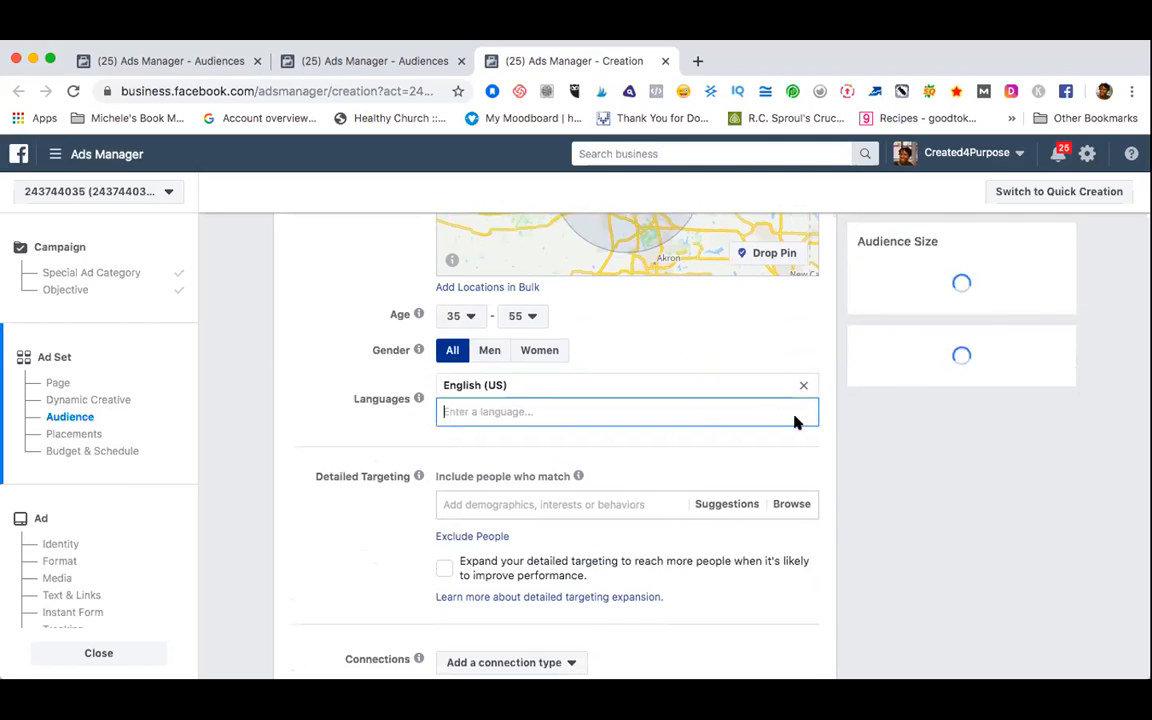
left_click(836, 458)
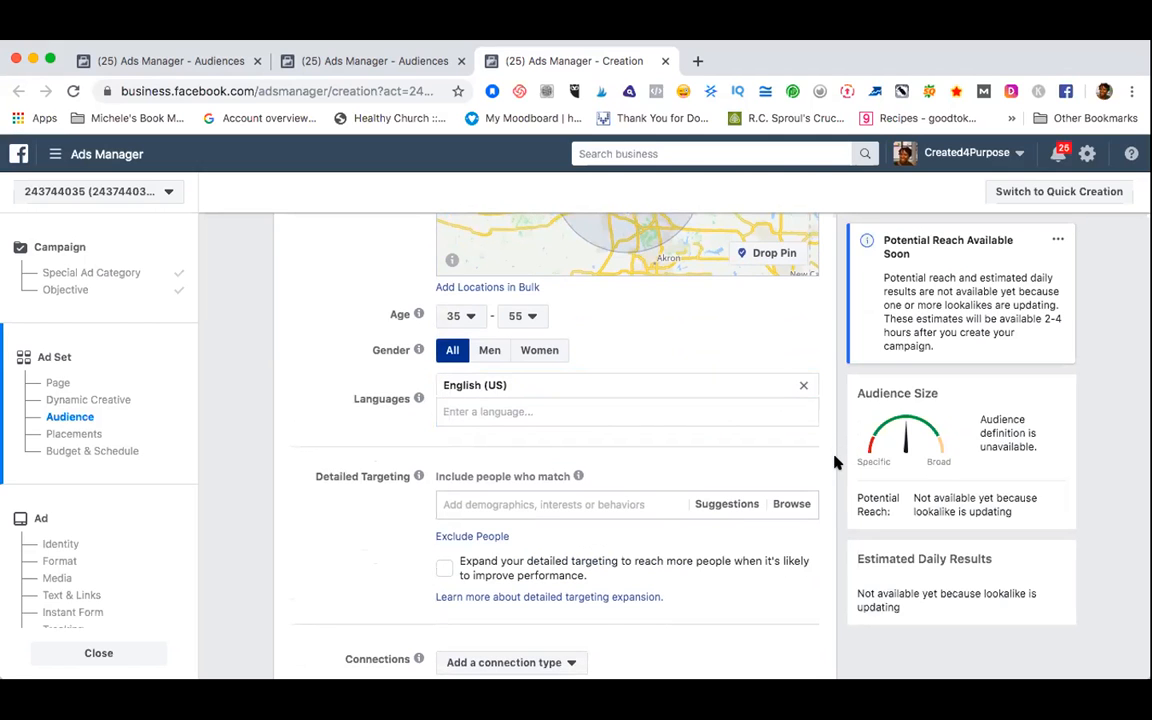
- Add the suggested interests Marketing, Social media marketing, Entrepreneurship and Digital marketing to the audience's detailed targeting
scroll(838, 462, "down", 1)
scroll(836, 462, "down", 2)
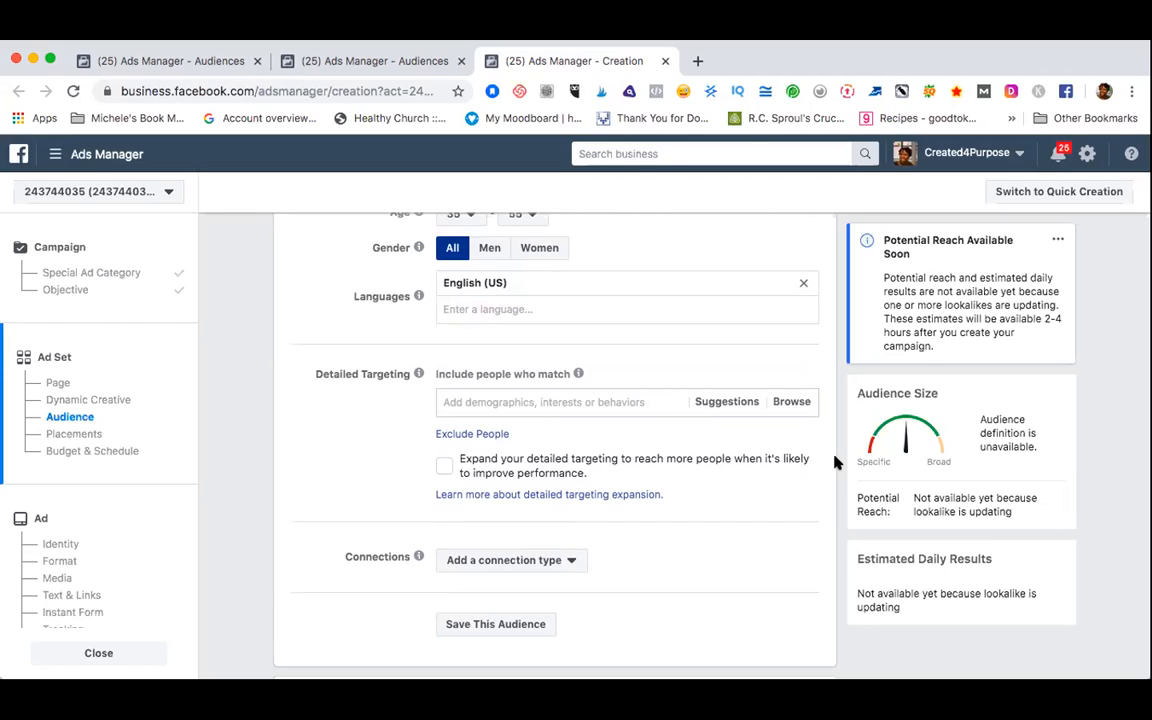
left_click(651, 401)
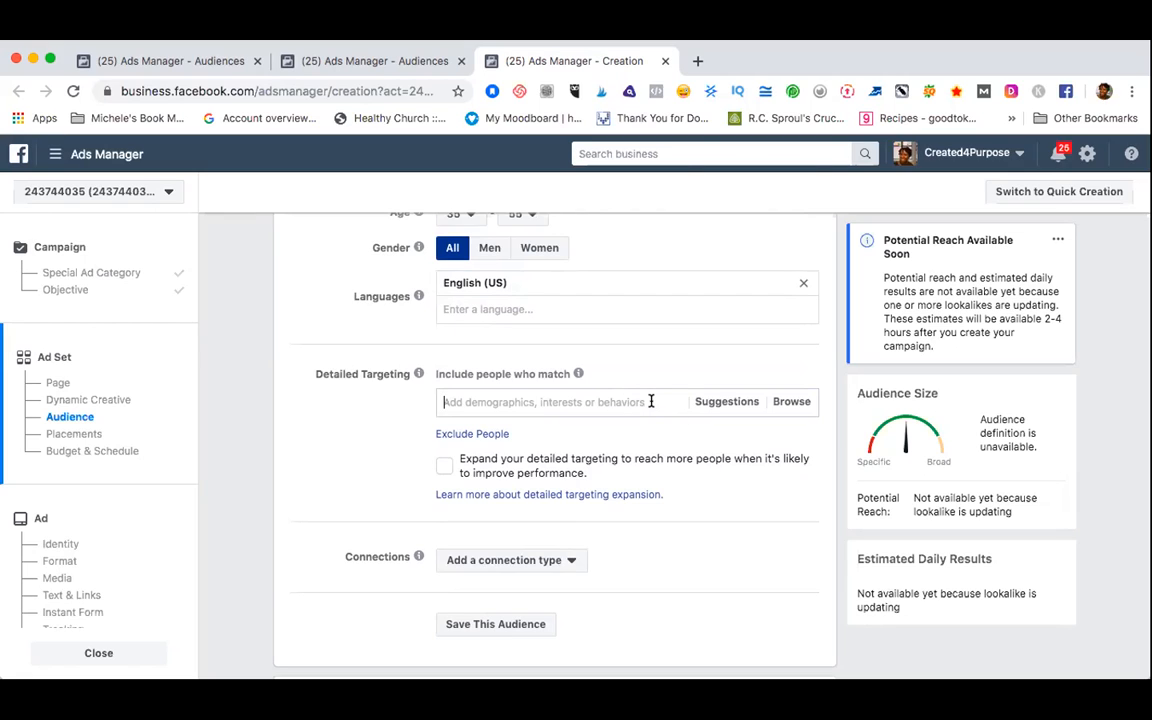
left_click(741, 402)
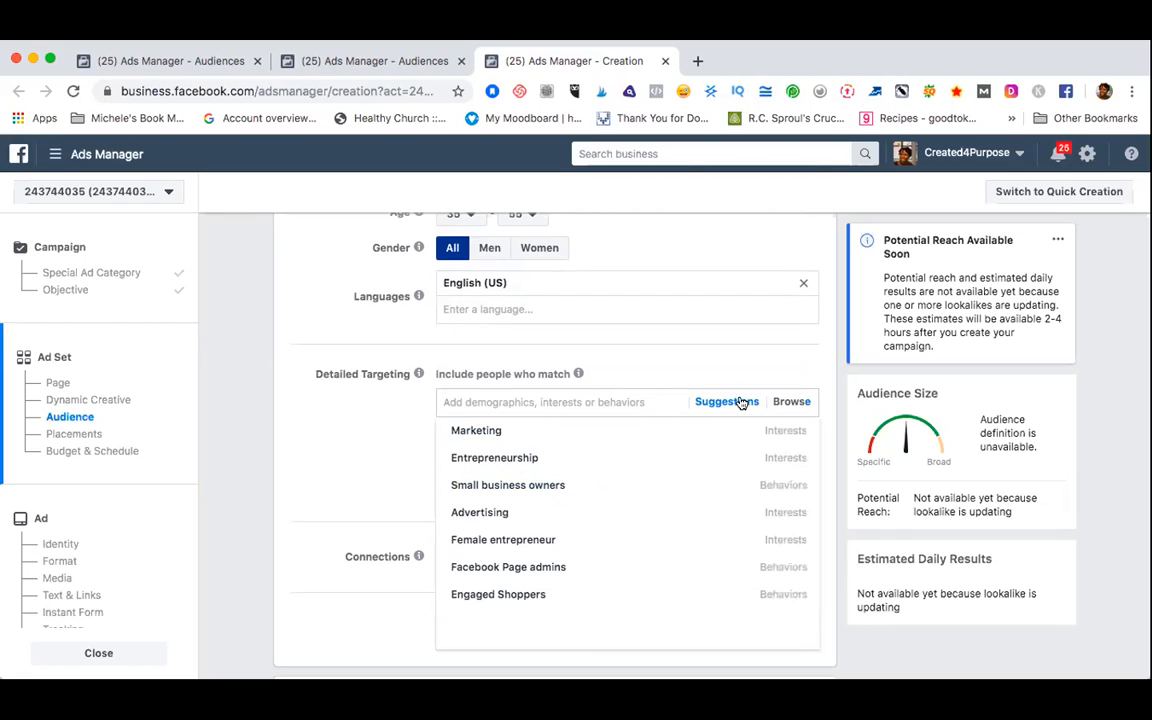
mouse_move(565, 435)
left_click(476, 431)
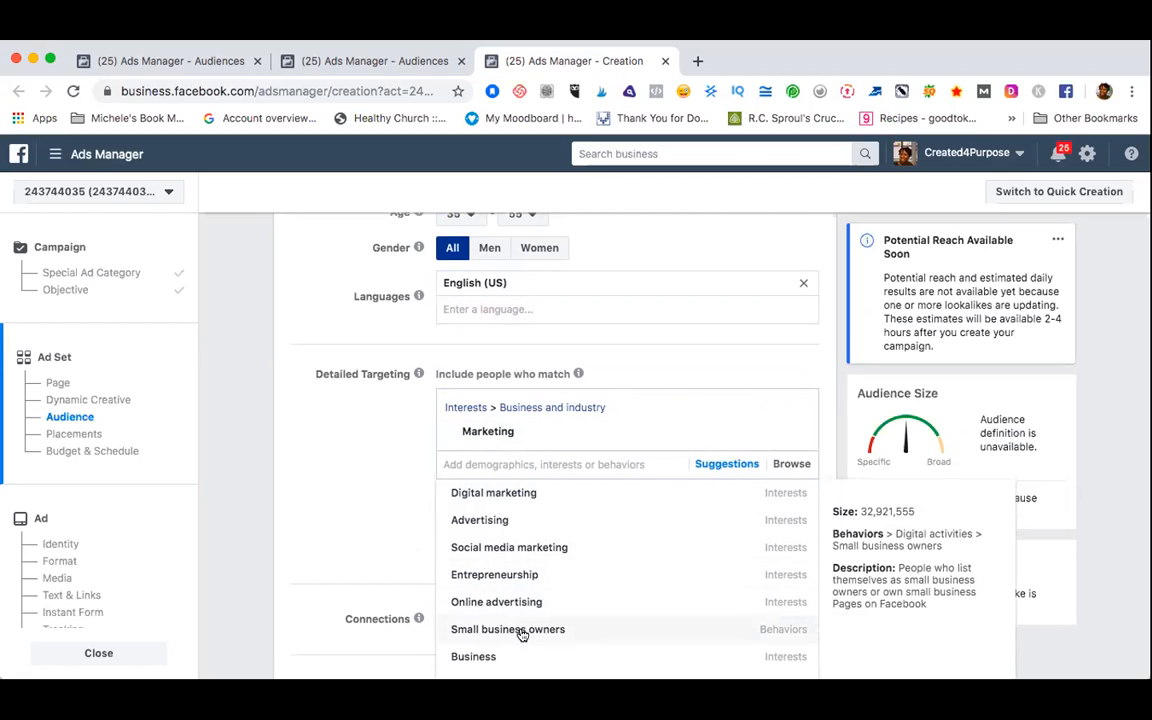
left_click(485, 547)
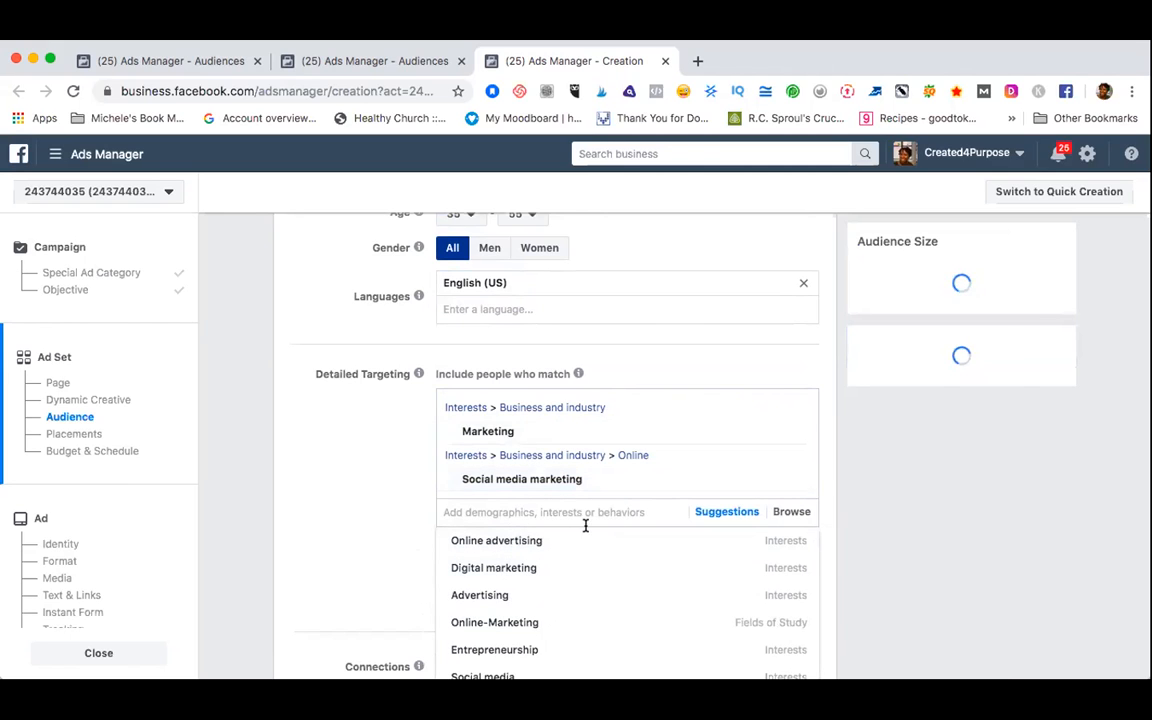
left_click(520, 648)
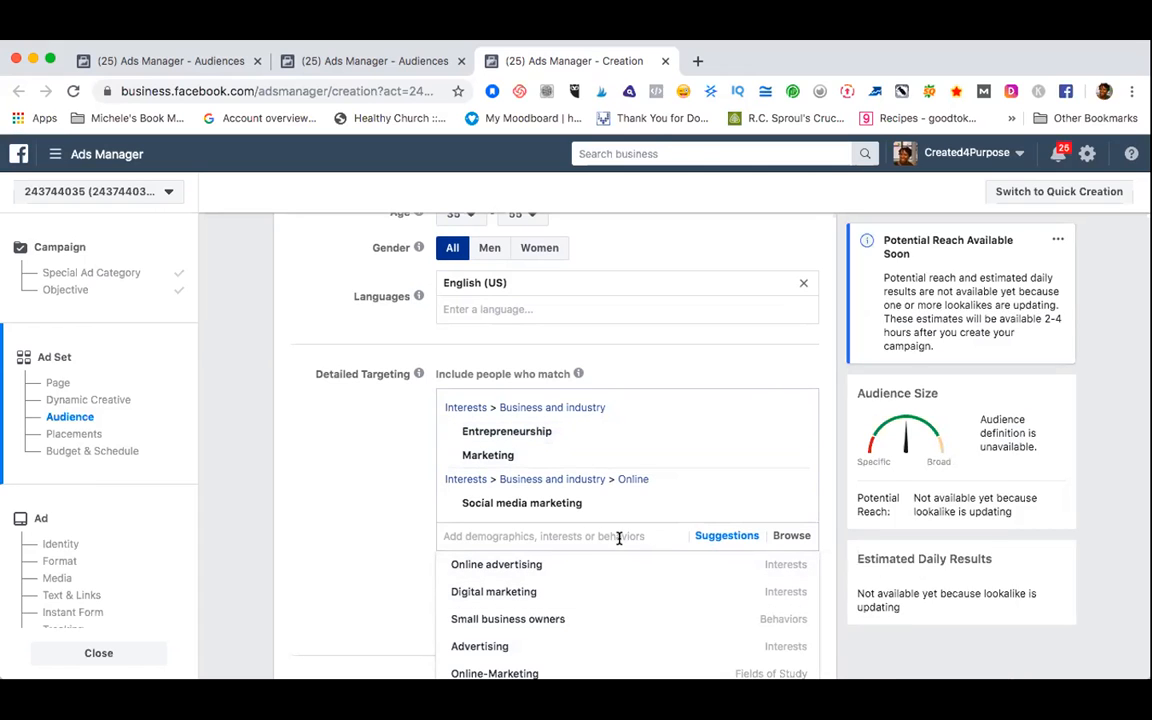
left_click(521, 591)
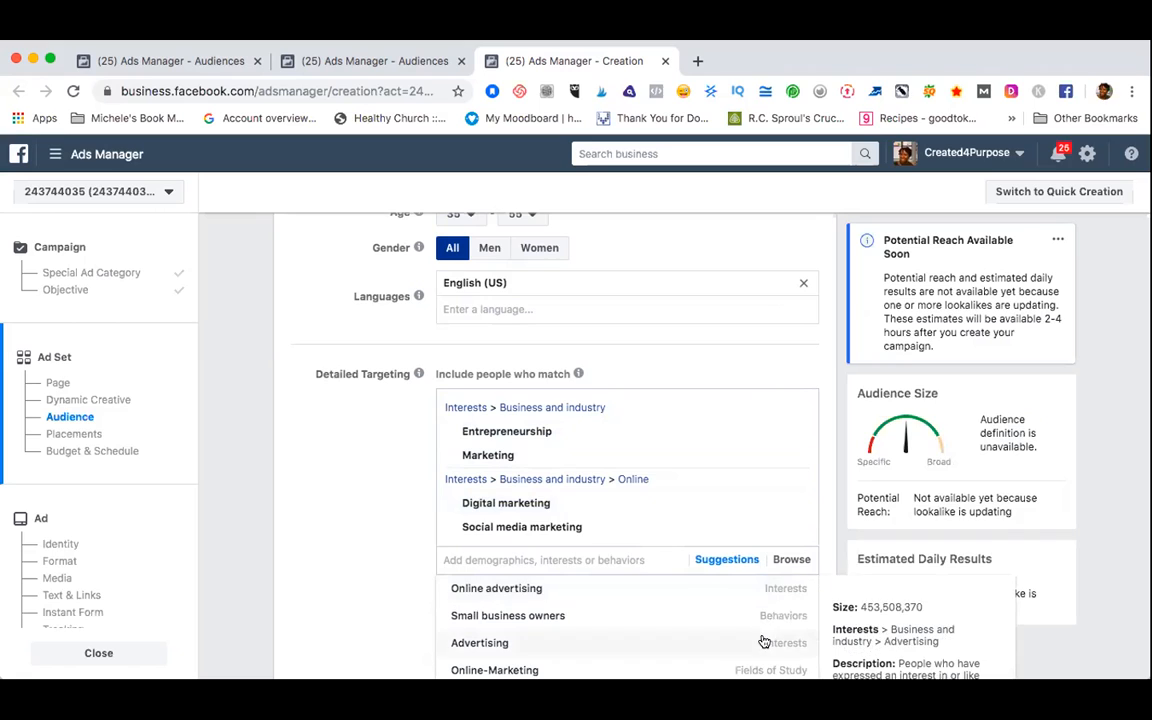
- Browse the main Interests categories available for detailed targeting, leaving the selection as it is
left_click(795, 560)
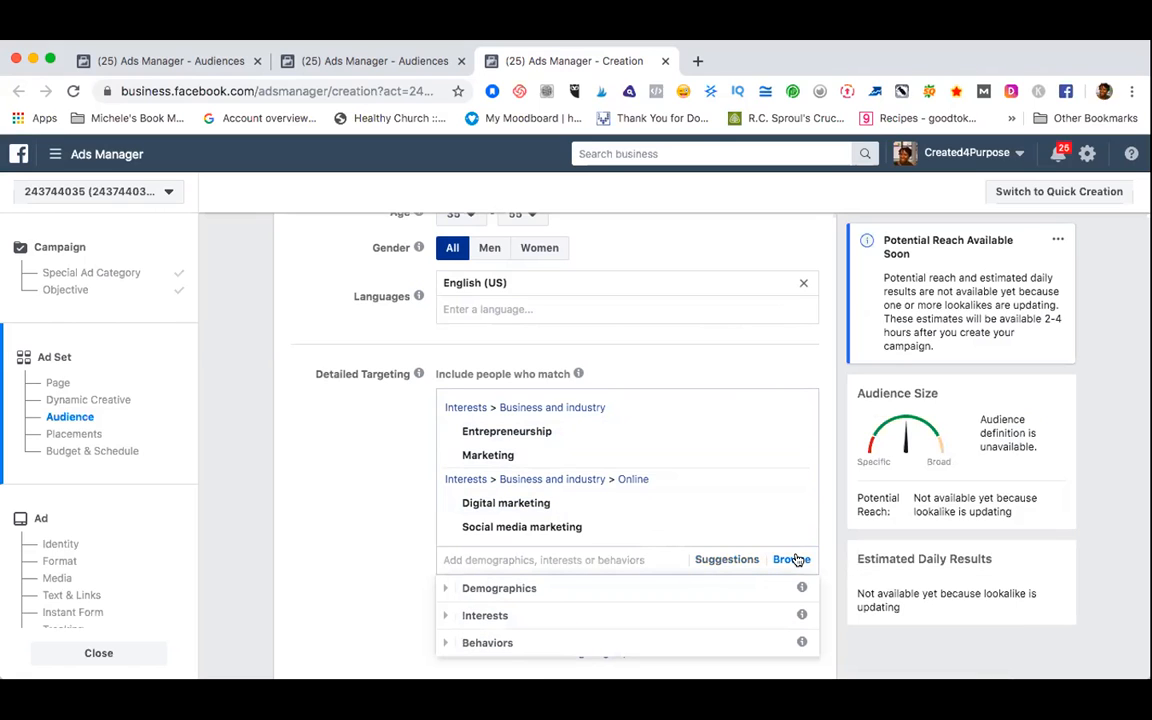
left_click(443, 618)
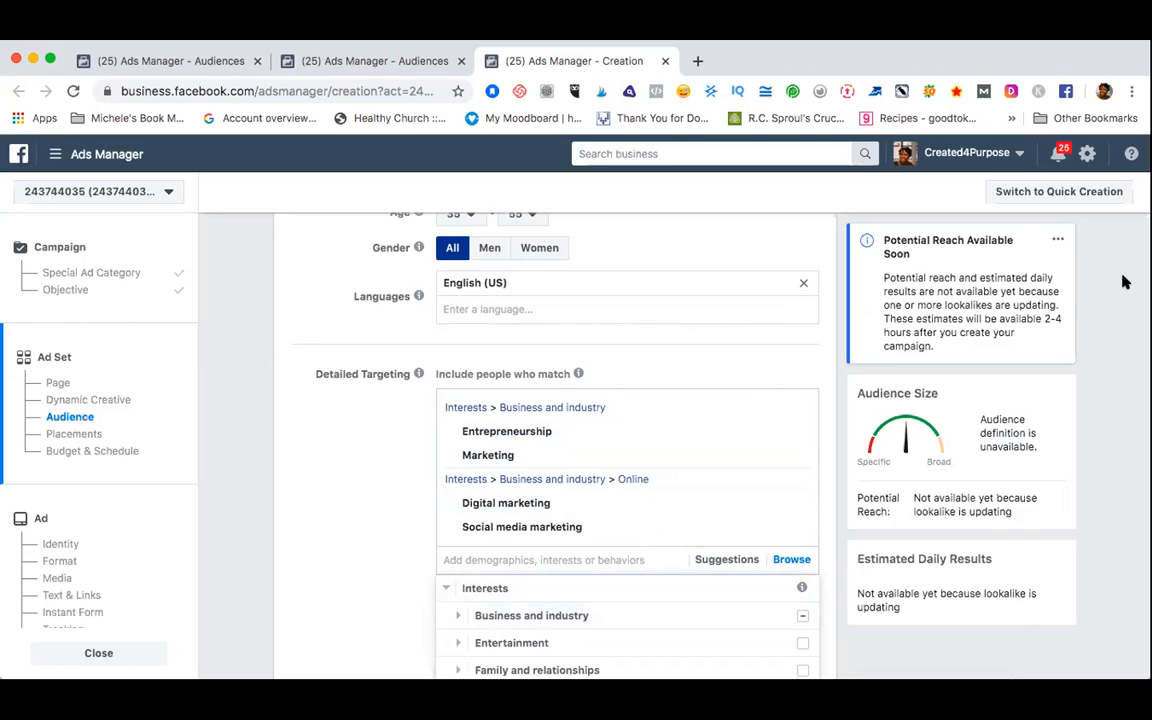
left_click(958, 628)
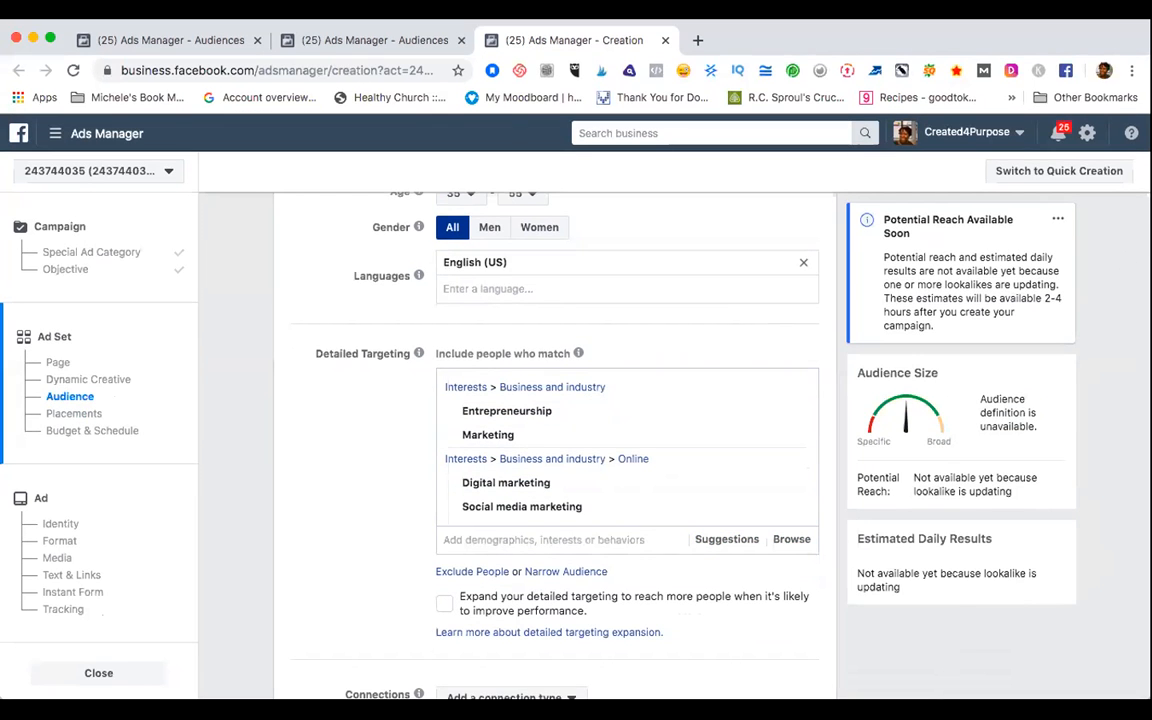
- Examine the Demographics targeting categories, including the Life Events and Relationship Status options
scroll(820, 420, "down", 2)
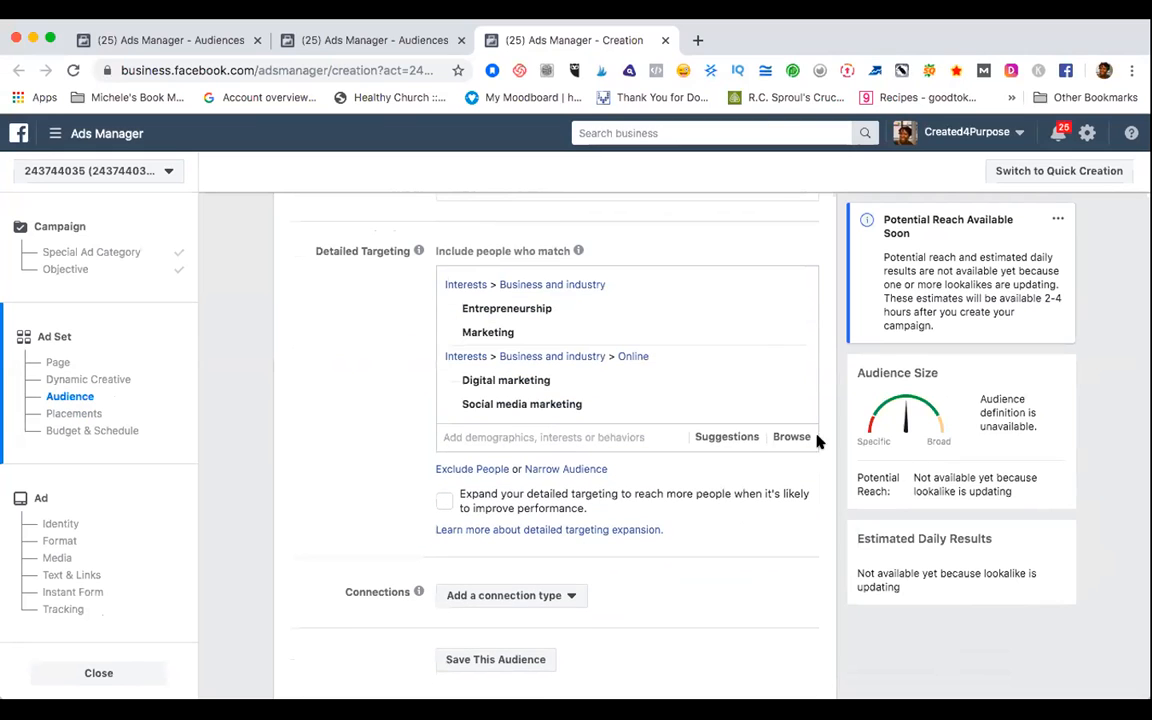
left_click(777, 437)
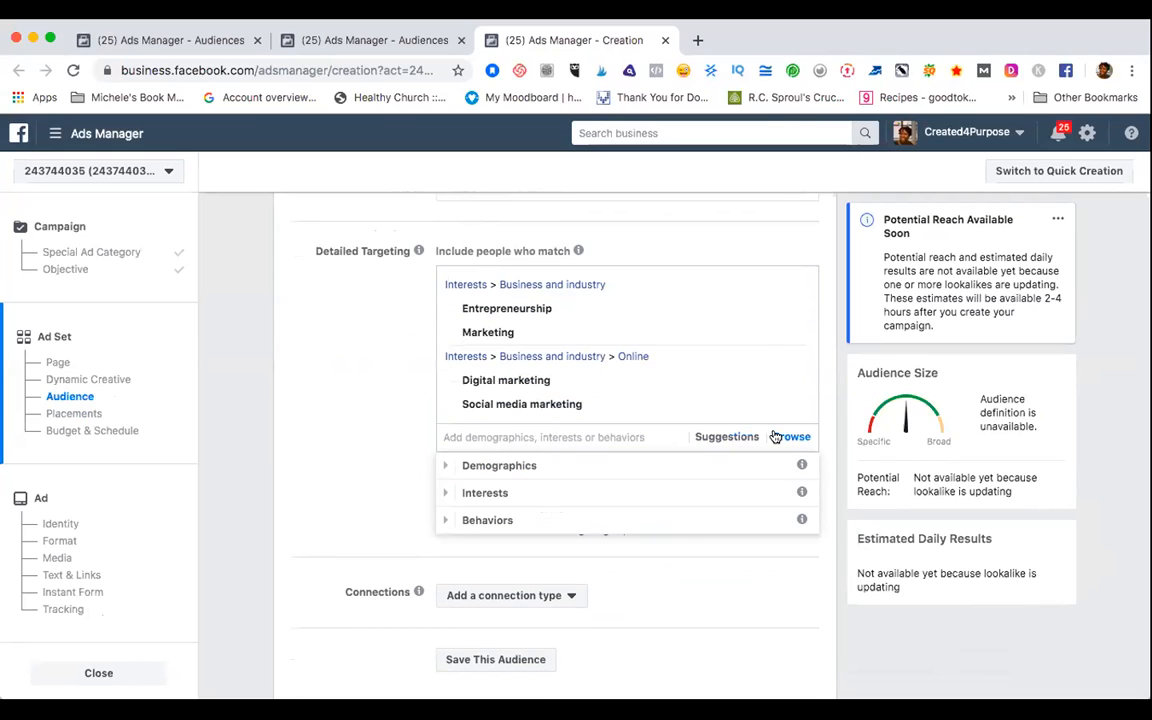
left_click(444, 468)
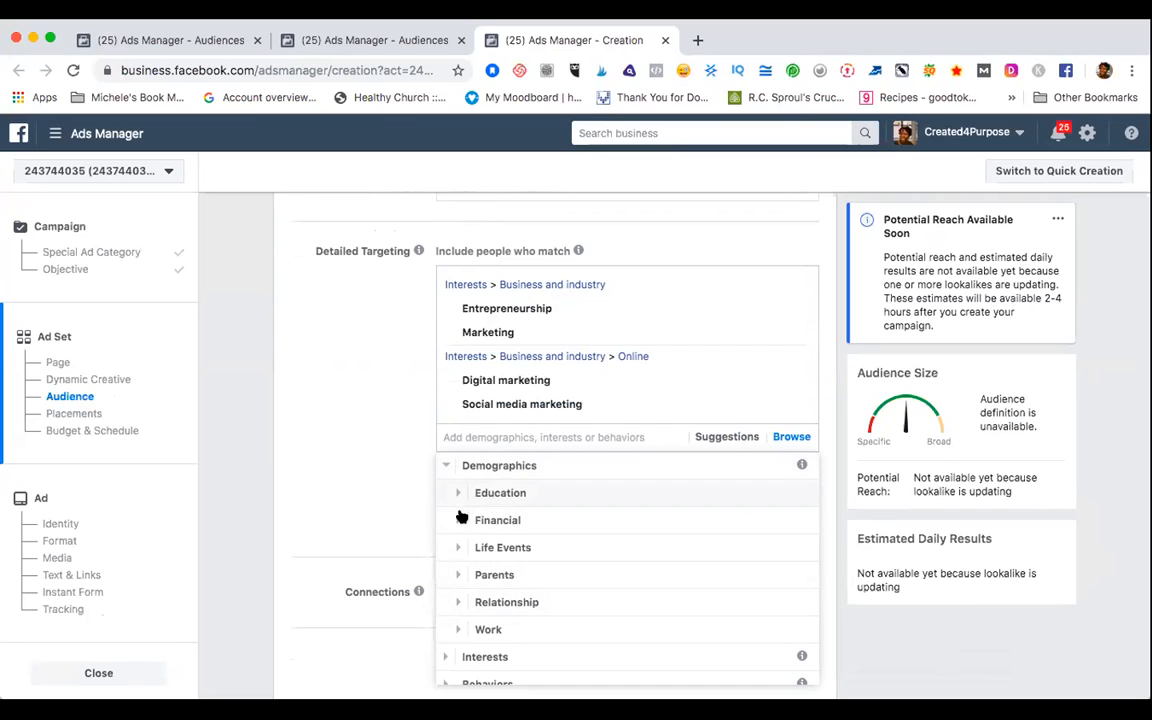
left_click(459, 548)
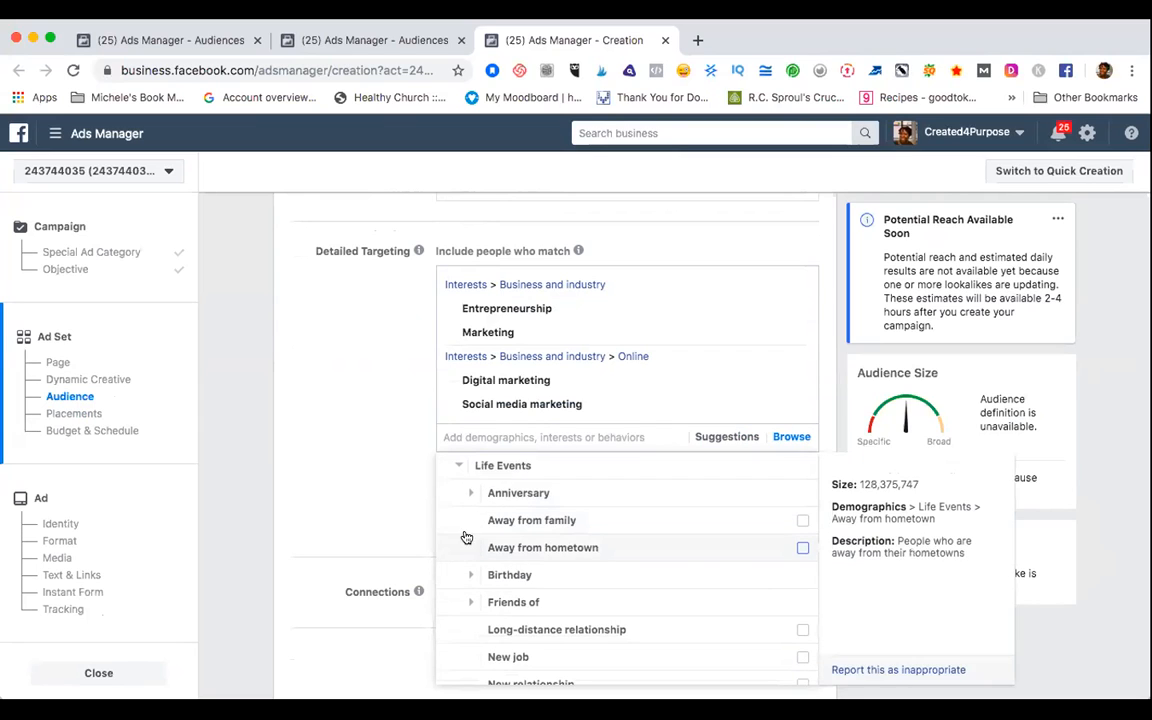
left_click(459, 467)
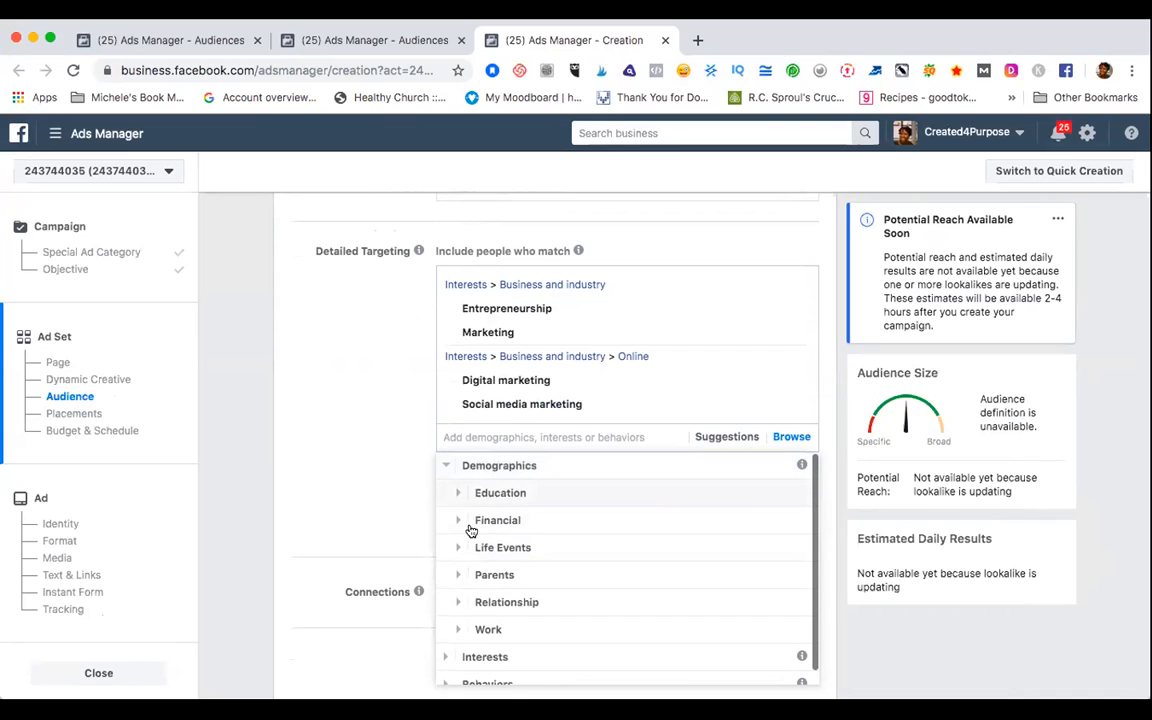
left_click(460, 603)
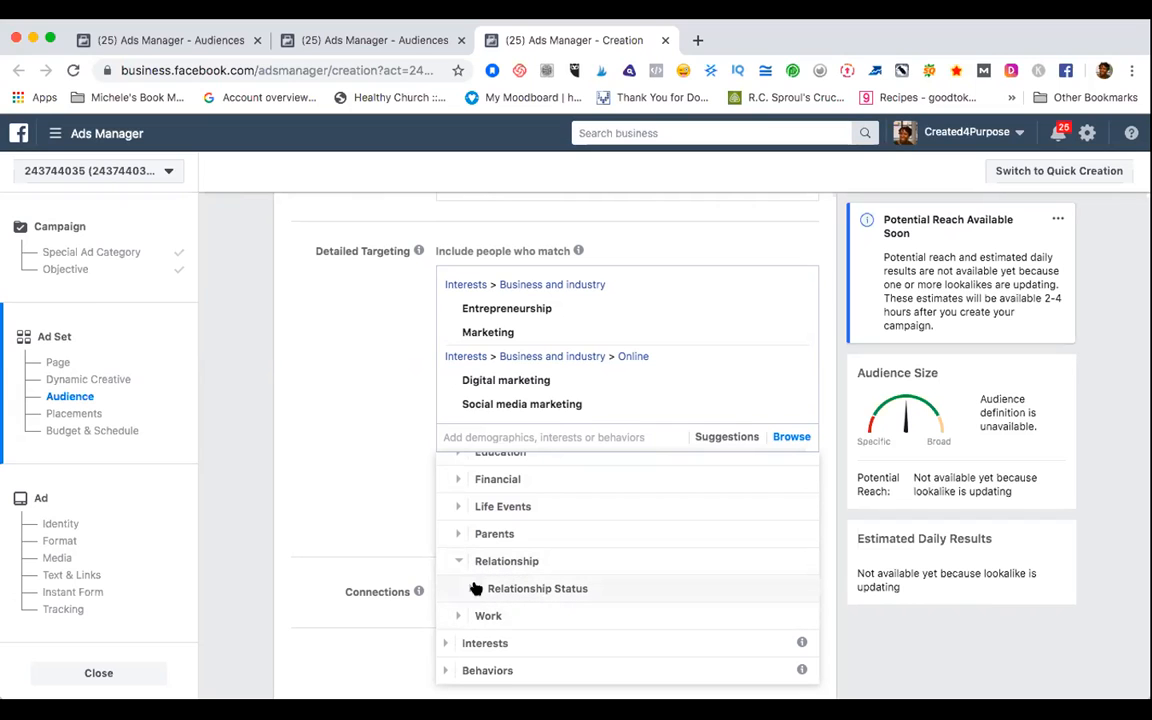
left_click(470, 589)
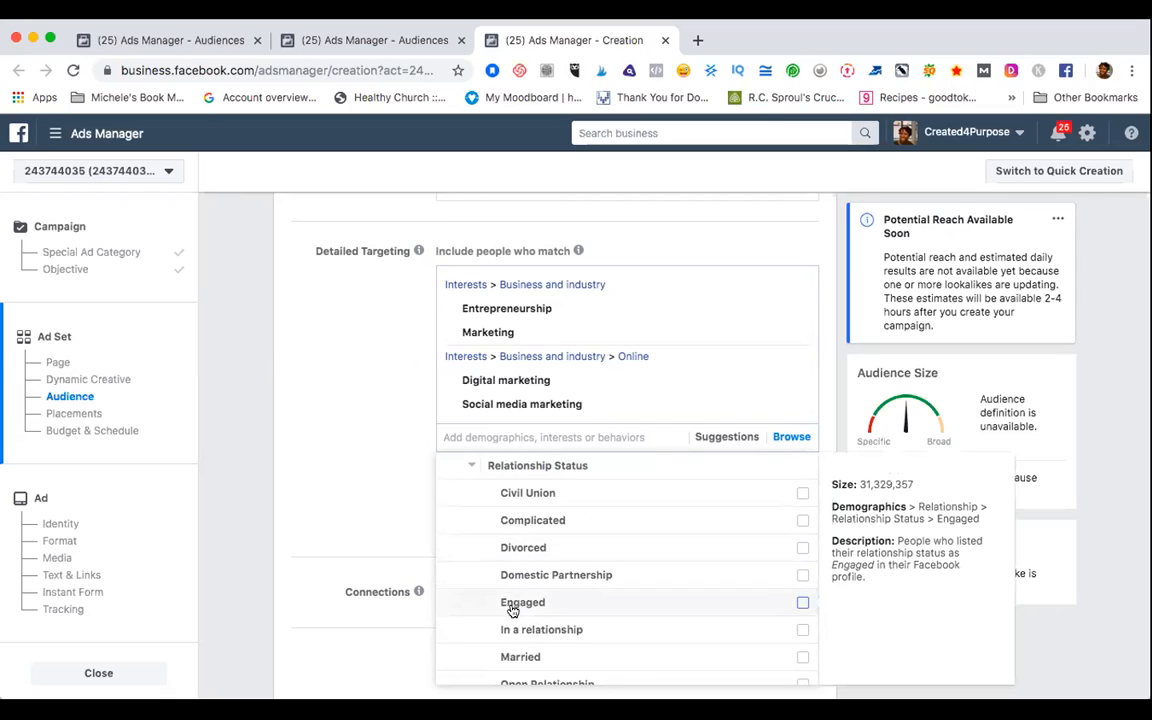
left_click(472, 464)
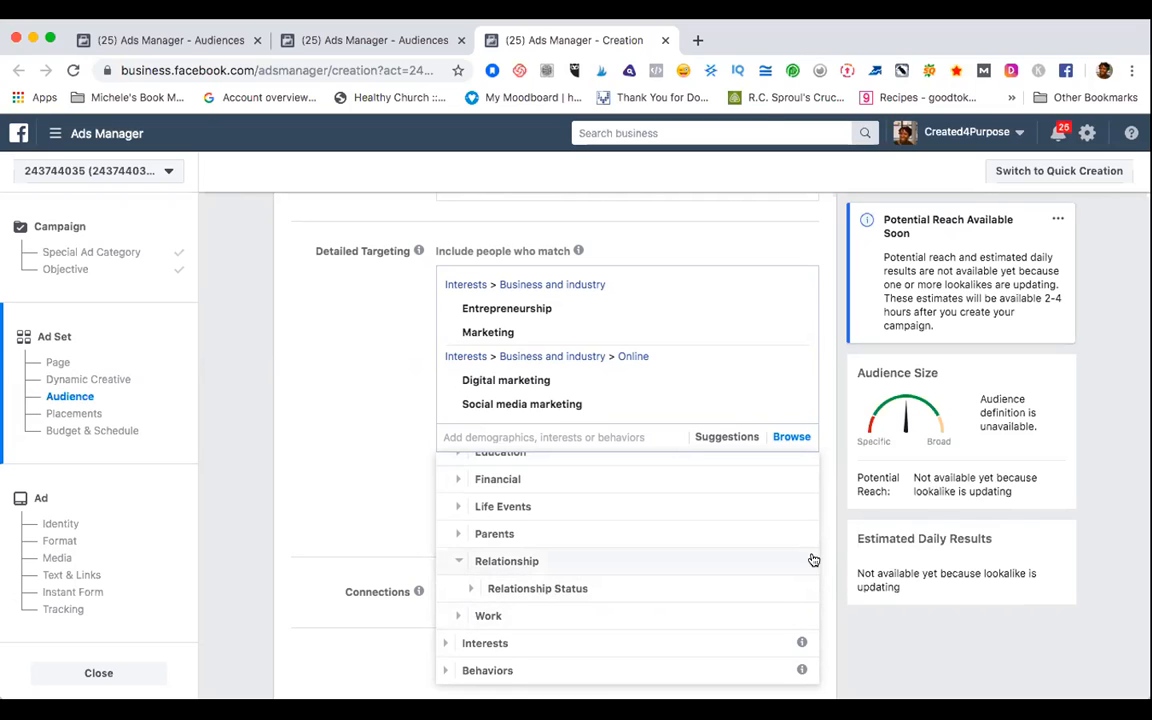
- Examine the Interests targeting categories, including the Cooking options under Food and drink, and close the list
left_click(446, 646)
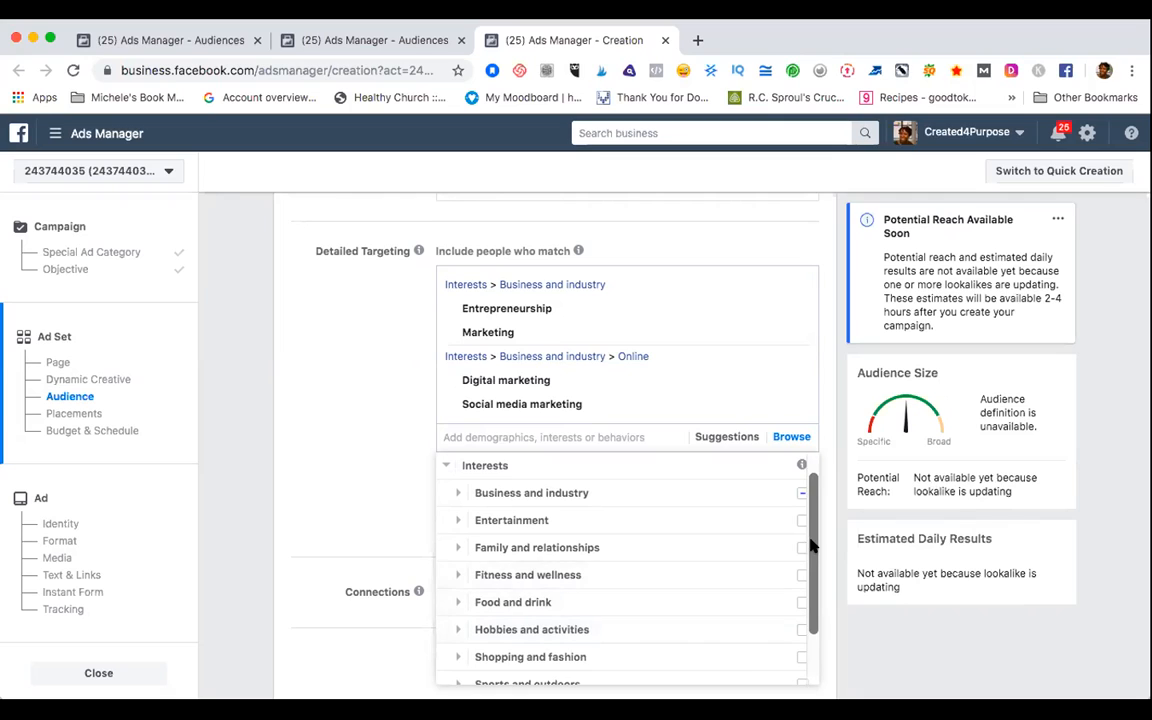
left_click_drag(812, 563, 815, 599)
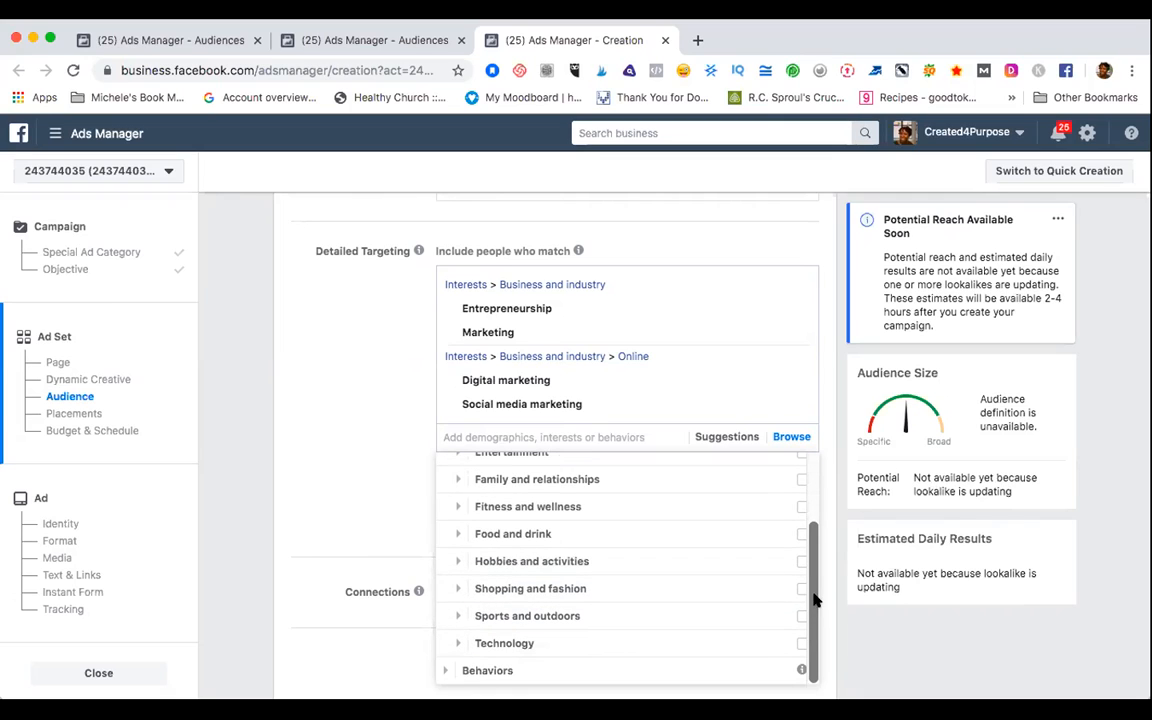
left_click(459, 534)
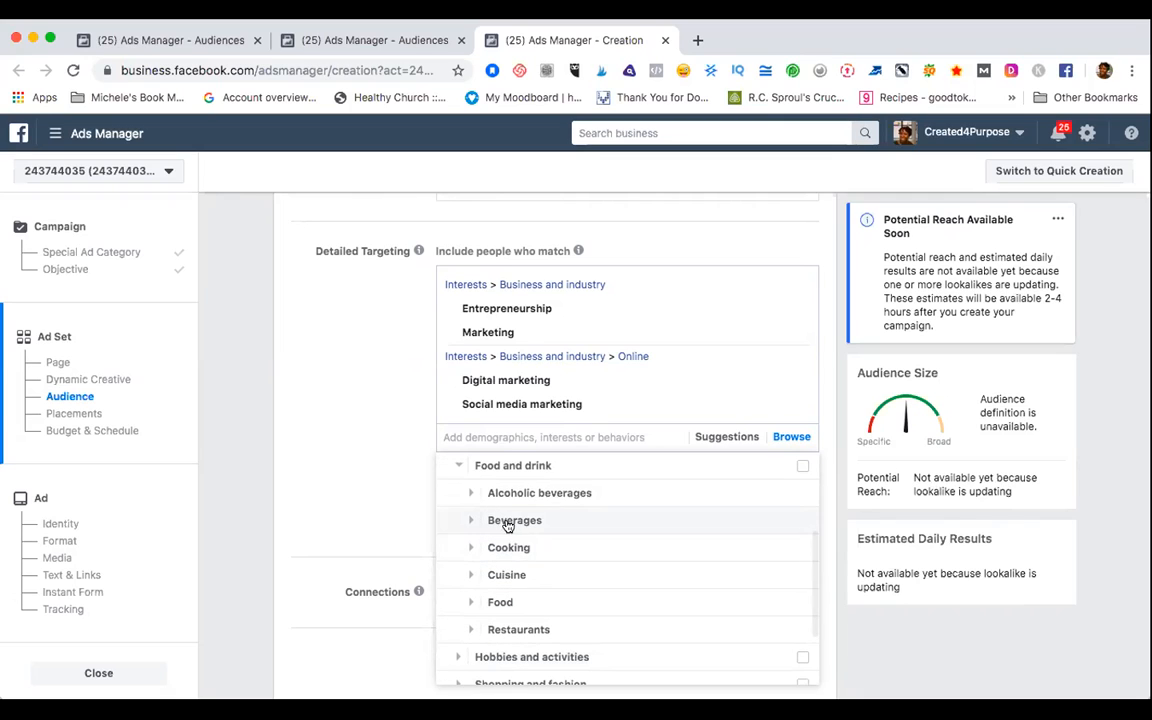
left_click(468, 551)
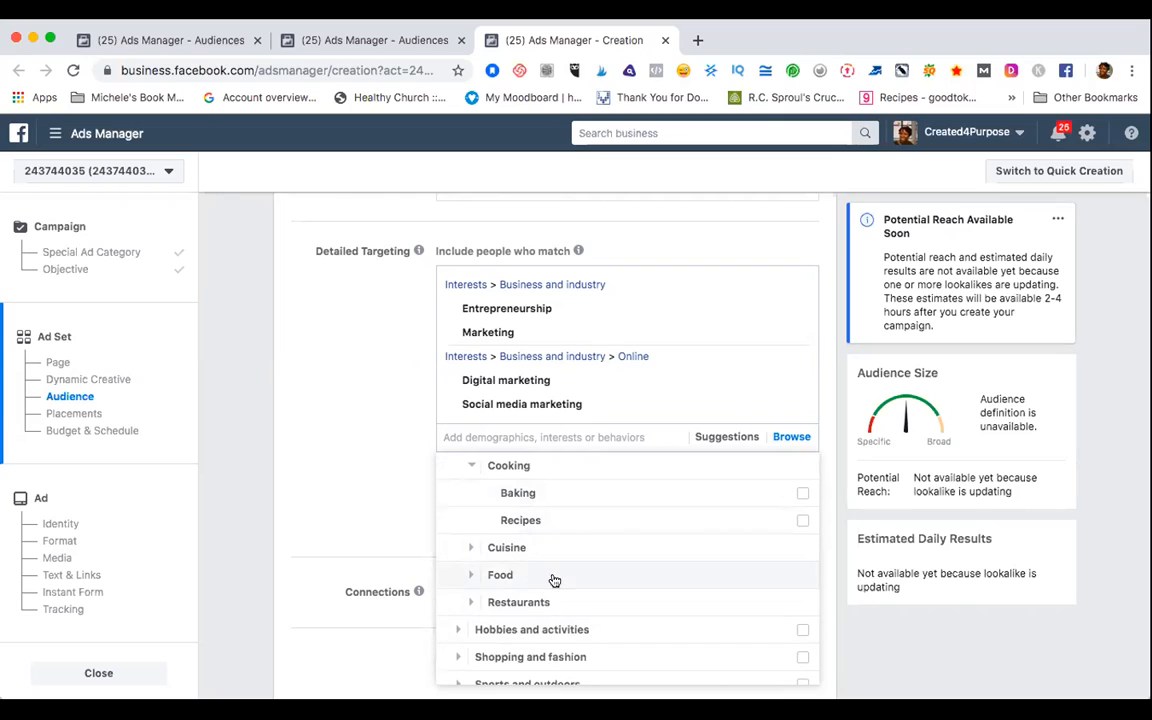
left_click(826, 625)
- Examine the Behaviors targeting categories, including the options under Anniversary
scroll(818, 596, "down", 1)
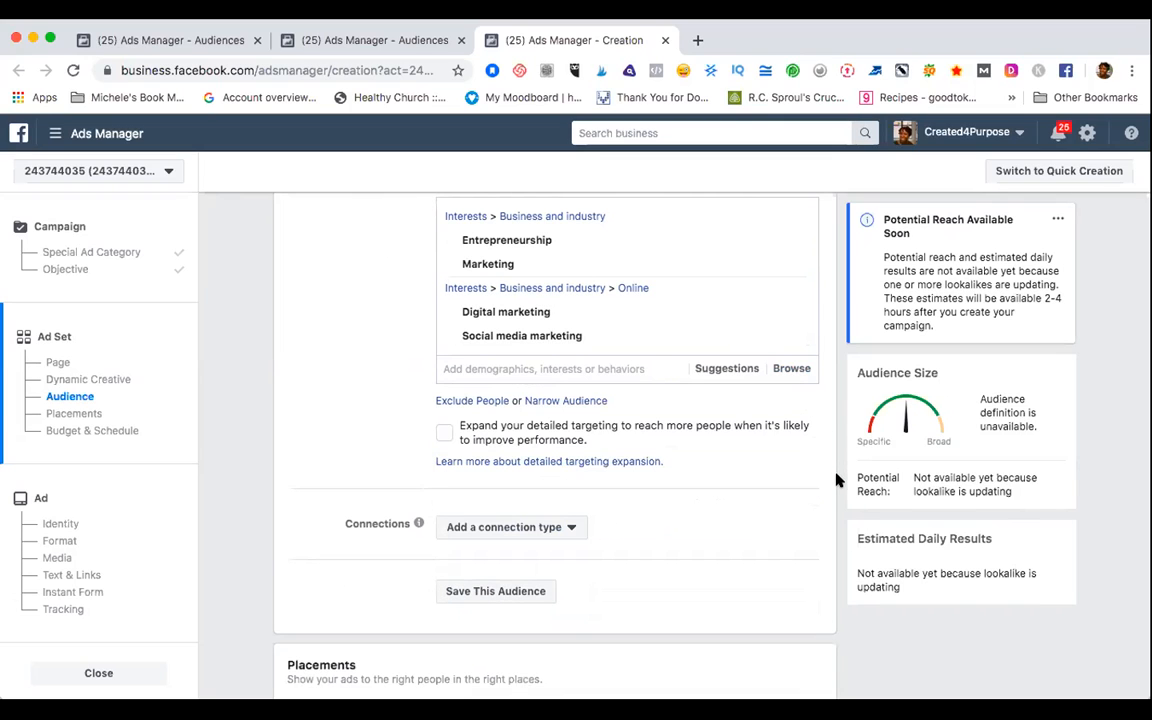
scroll(800, 460, "up", 1)
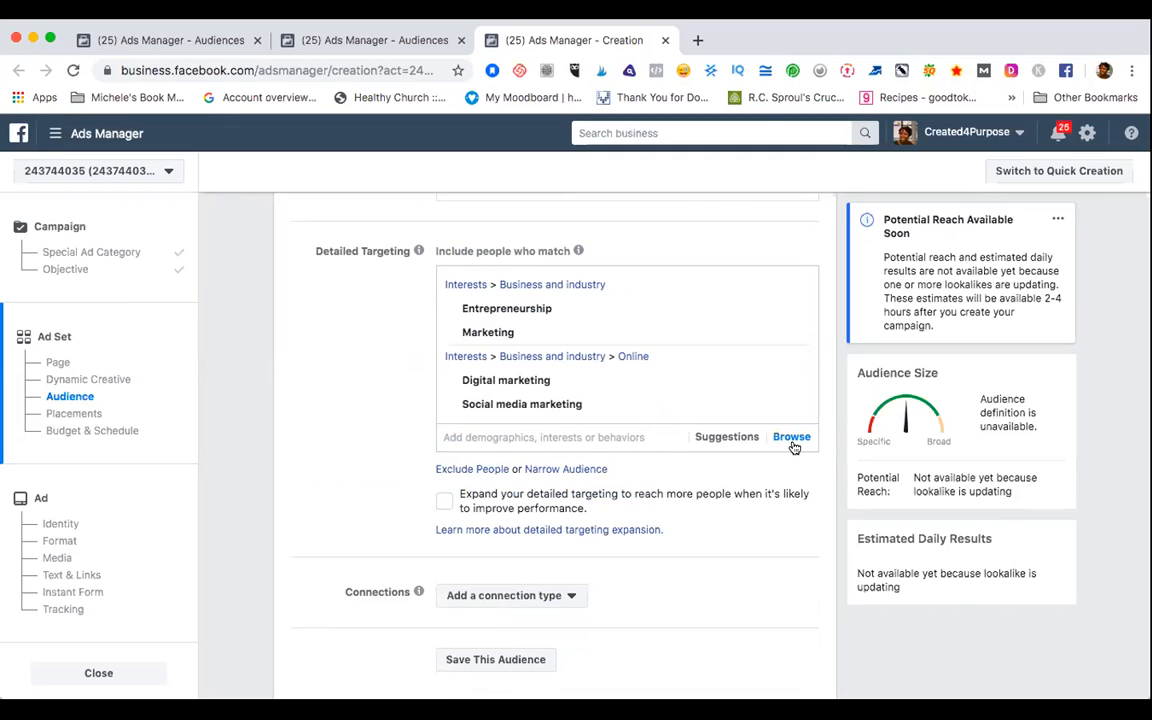
left_click(792, 445)
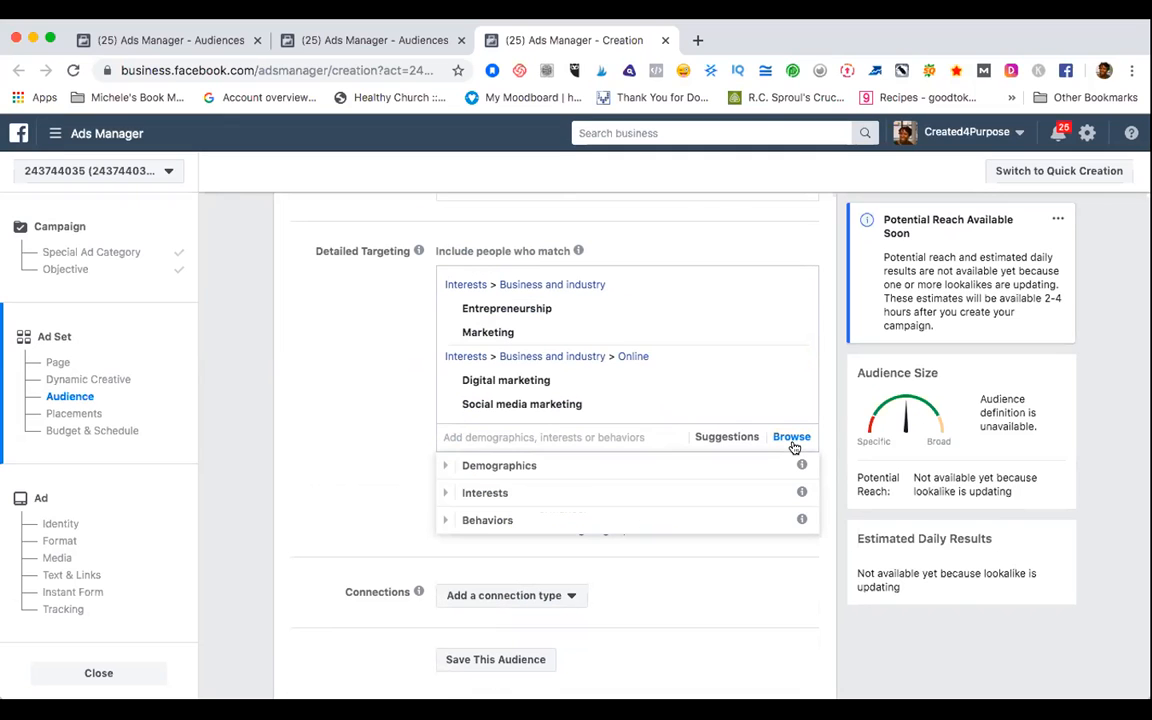
left_click(450, 520)
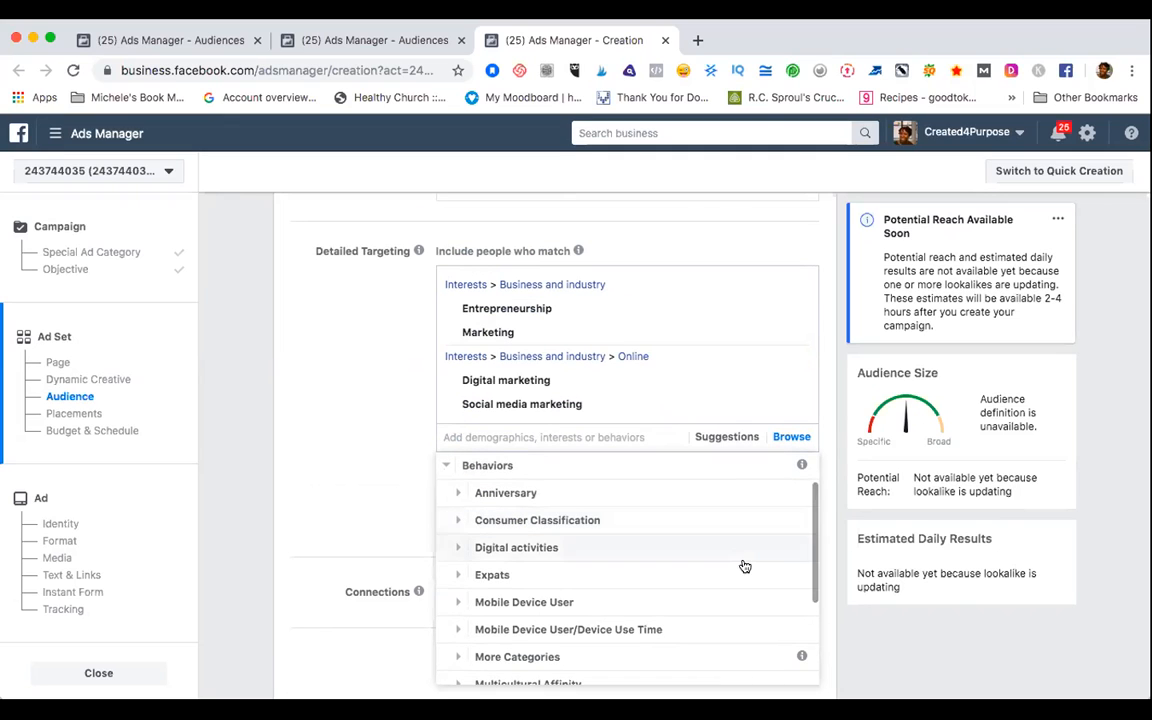
left_click(458, 493)
scroll(458, 490, "down", 1)
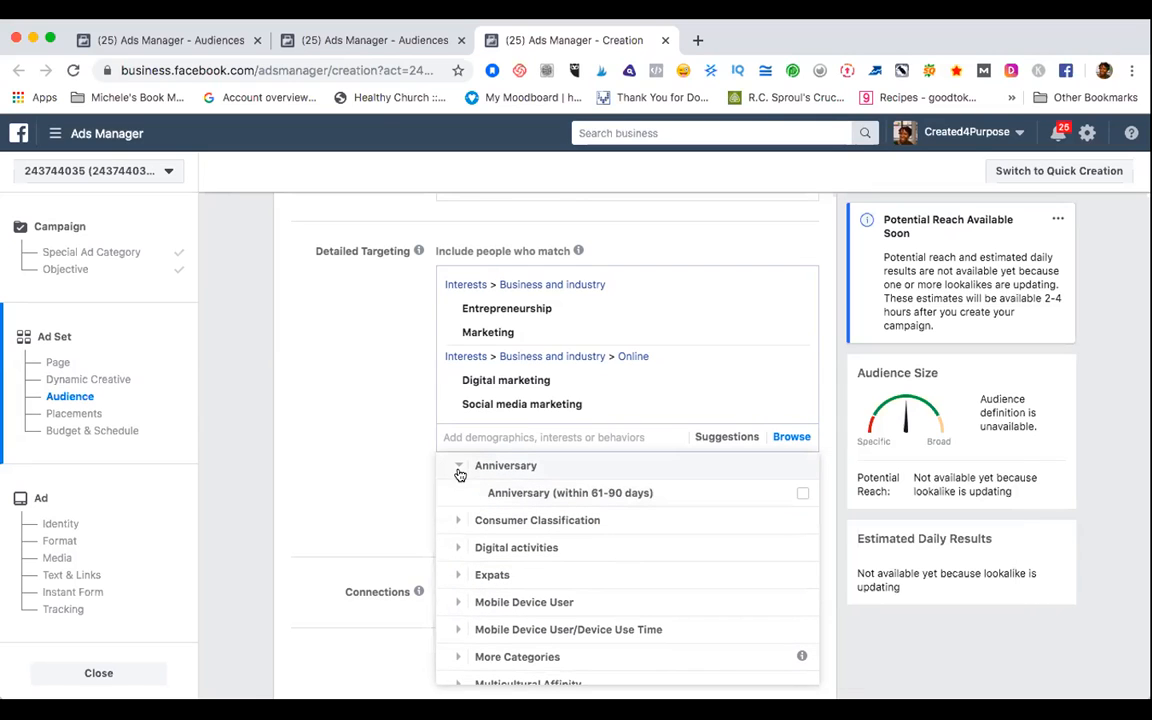
left_click(458, 467)
scroll(462, 520, "up", 1)
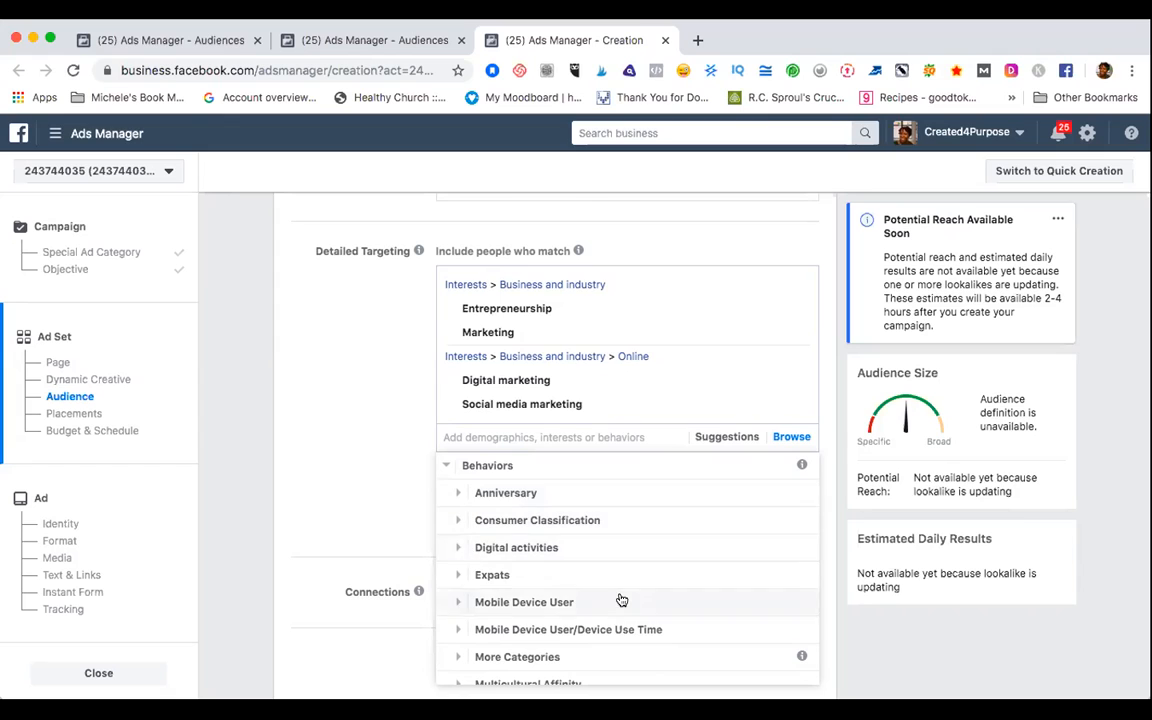
- Examine the Digital activities options under the Behaviors targeting categories and close the list
left_click(460, 548)
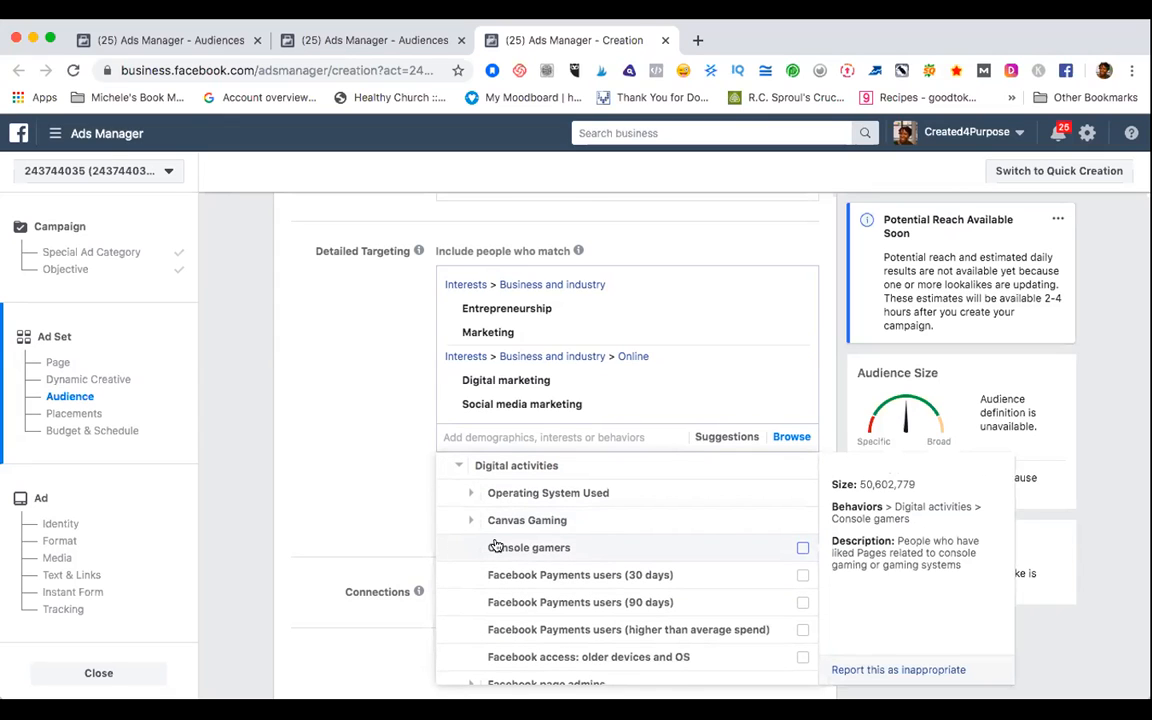
left_click(470, 466)
scroll(640, 530, "up", 1)
left_click_drag(812, 560, 807, 620)
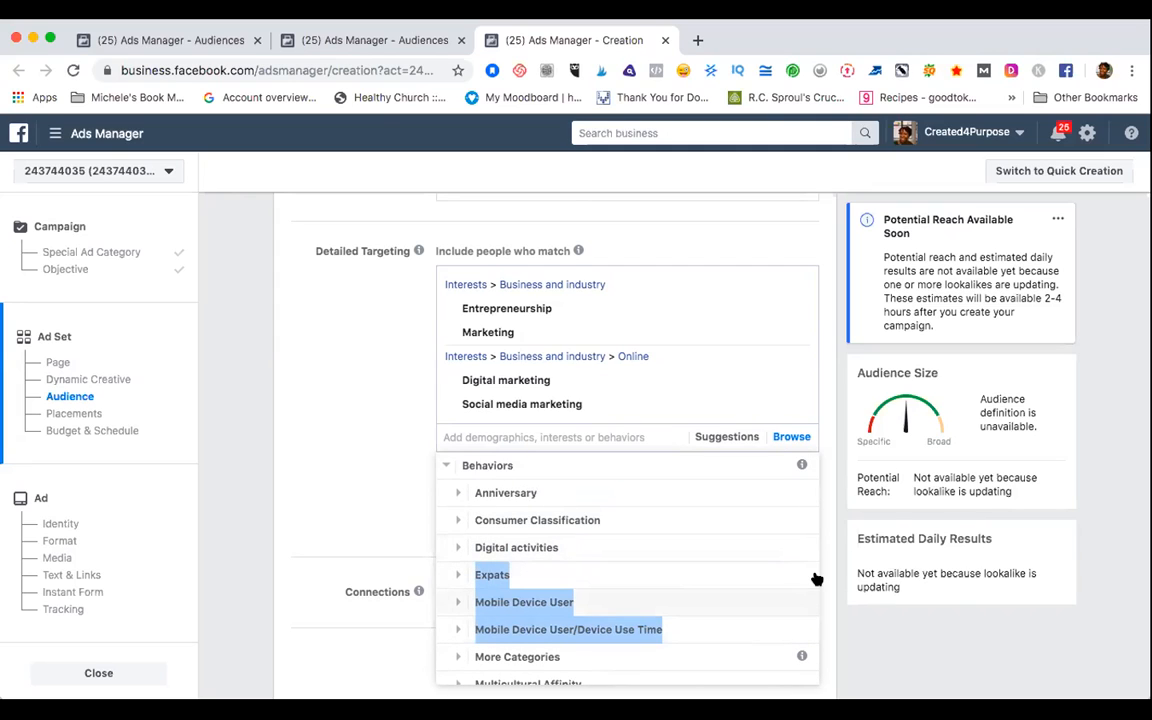
left_click(822, 573)
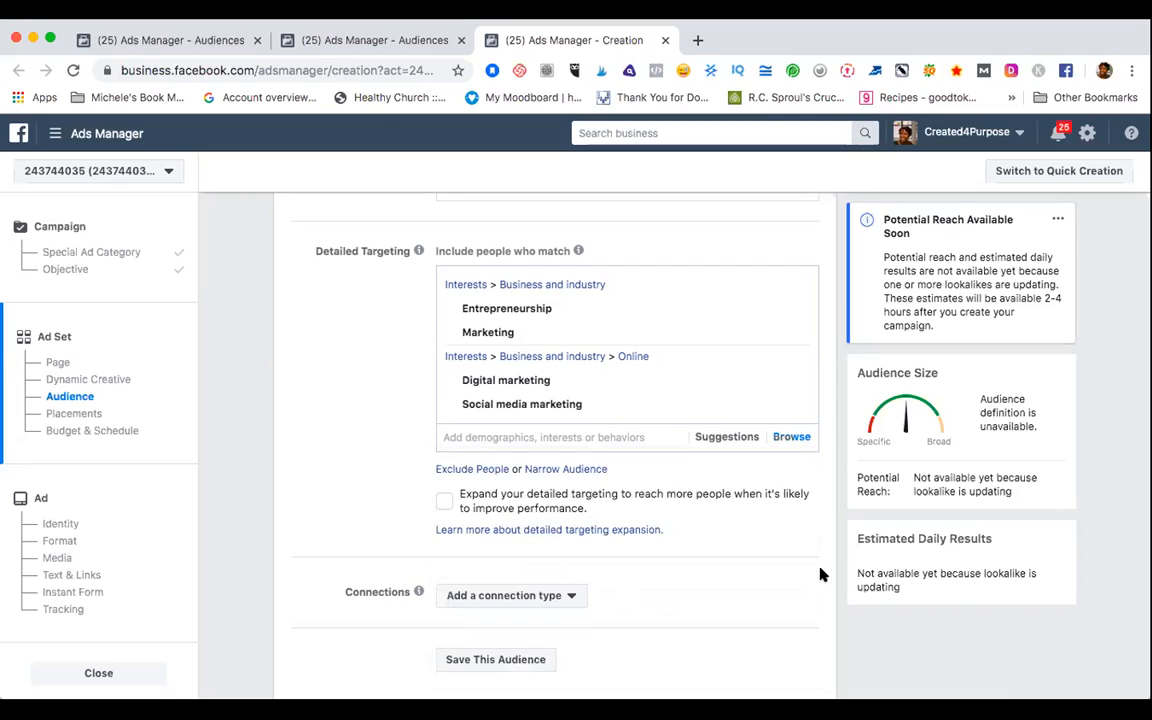
- Examine the Travel options under the Behaviors targeting categories, including travelers and recent returns, and collapse Behaviors
left_click(790, 438)
left_click(447, 520)
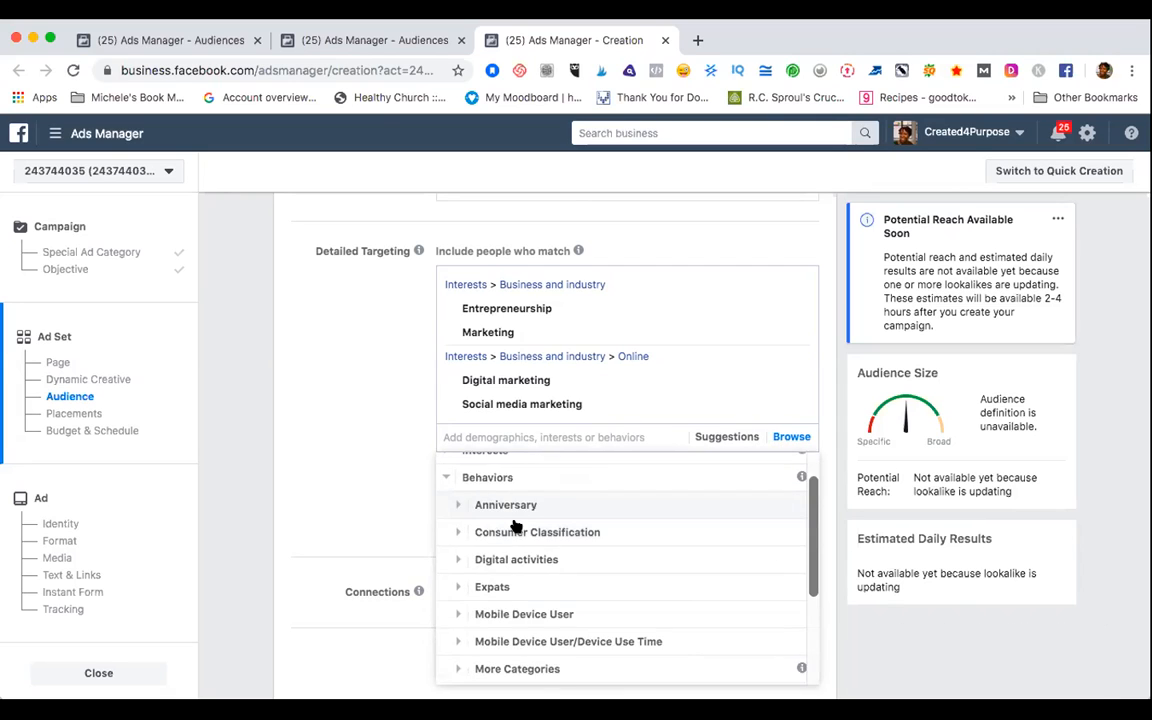
left_click_drag(812, 519, 820, 649)
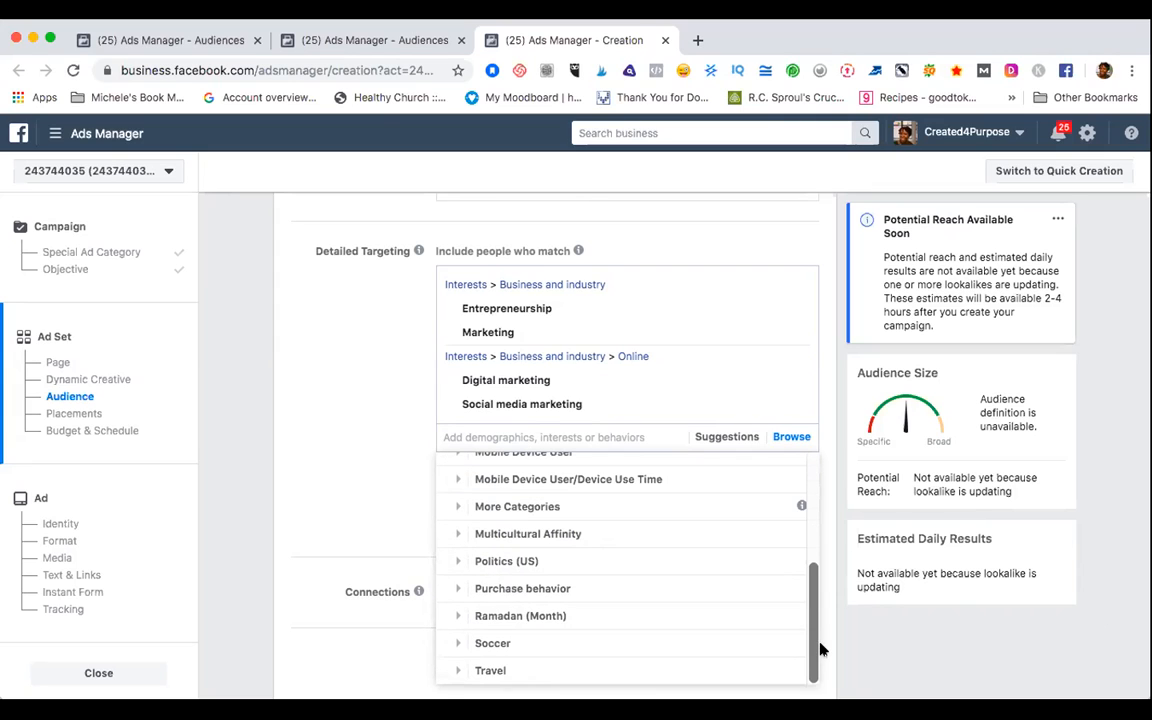
left_click(460, 674)
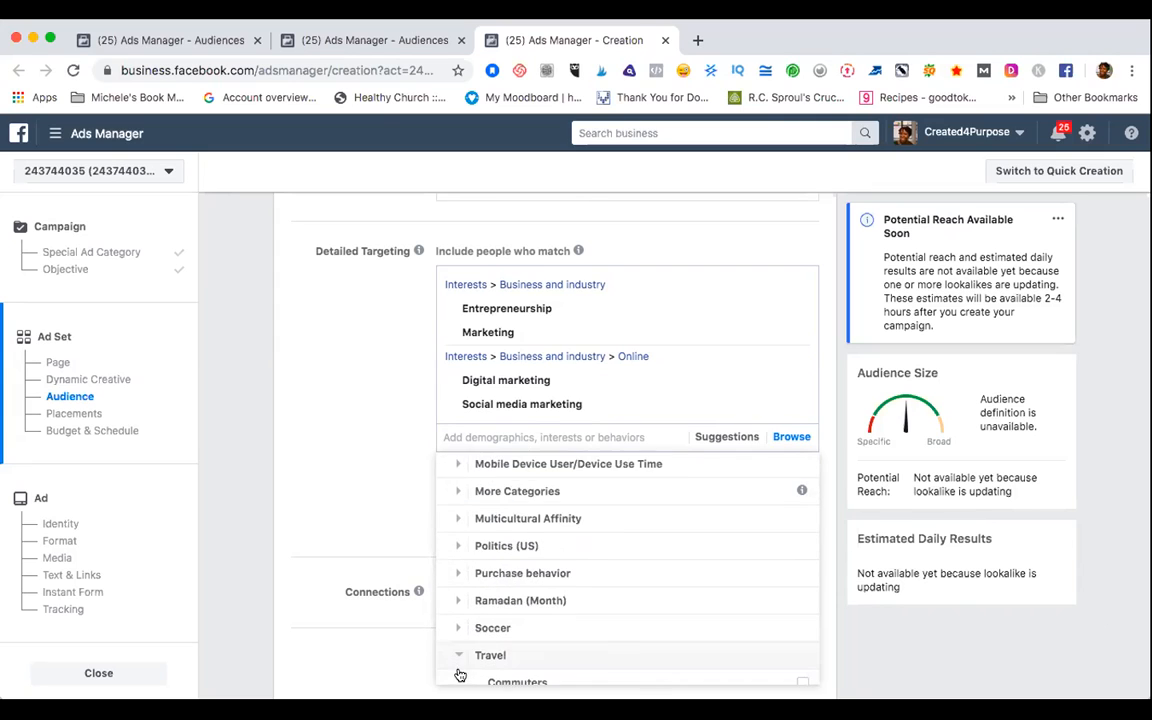
scroll(520, 640, "down", 2)
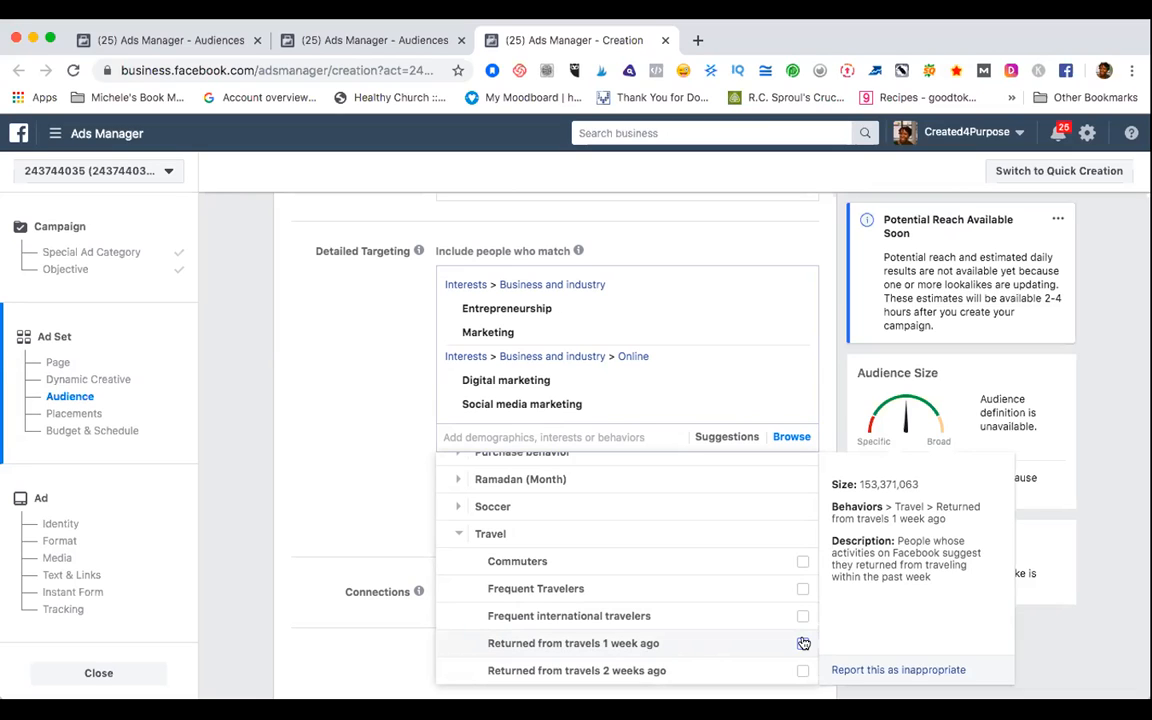
left_click(458, 534)
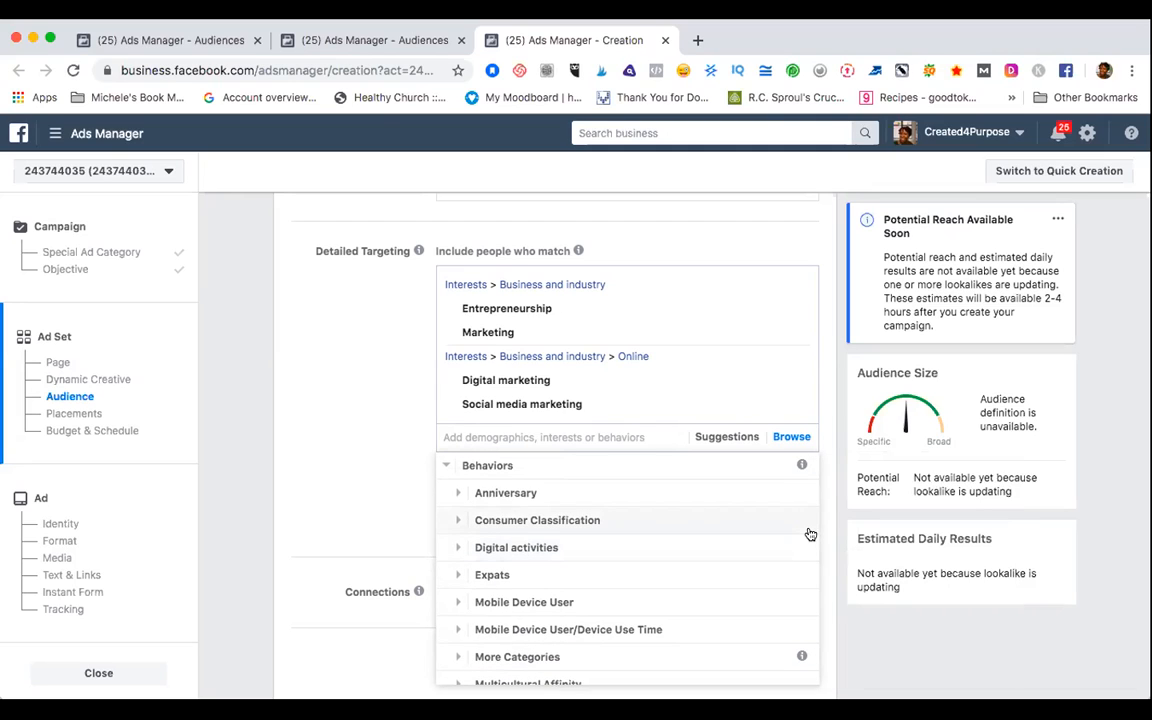
left_click(446, 465)
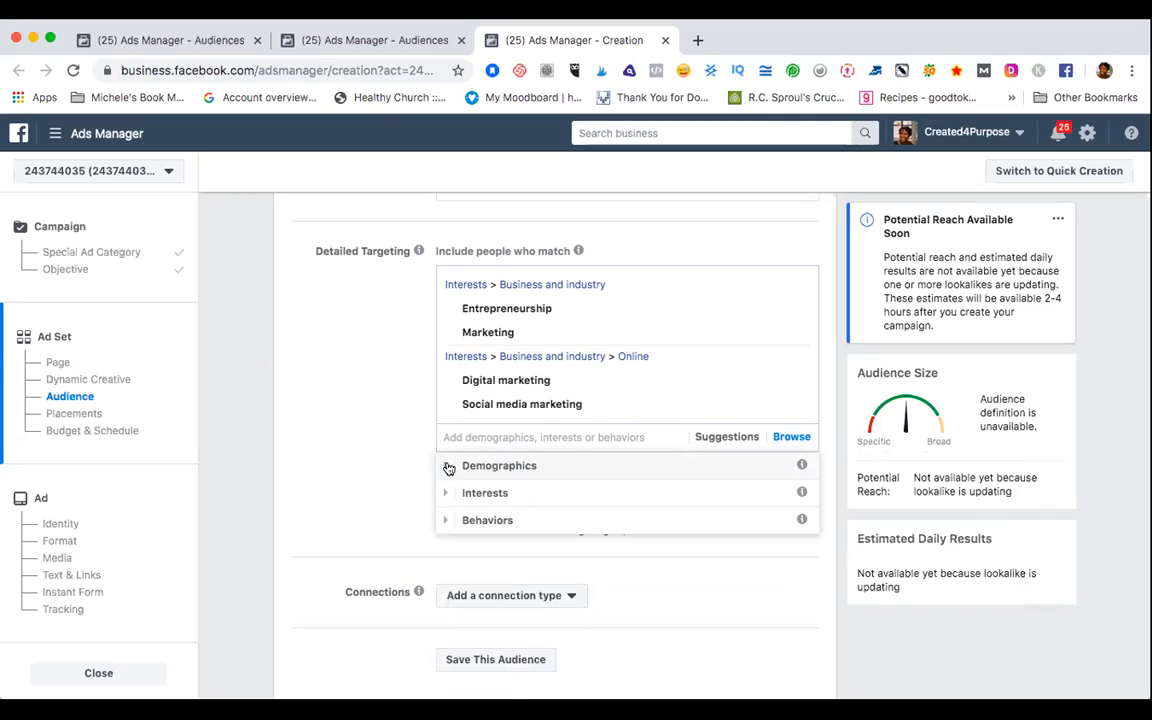
- Examine the Family and relationships options under the Interests targeting categories and close the list
mouse_move(813, 519)
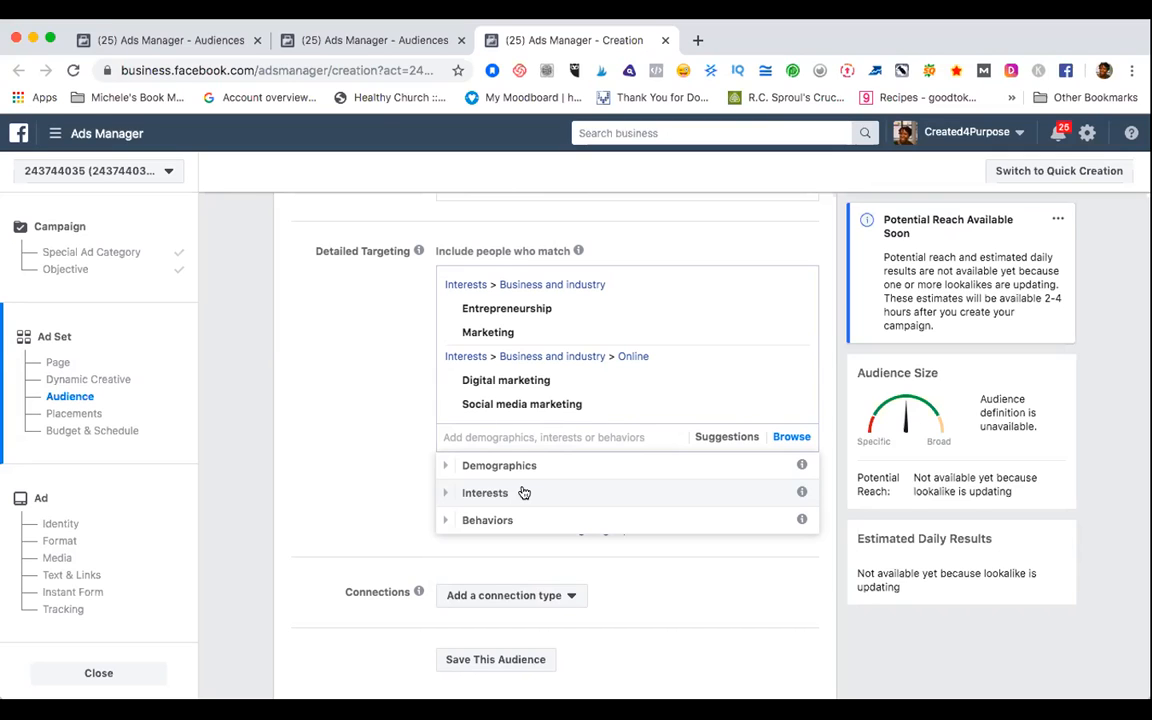
left_click(445, 495)
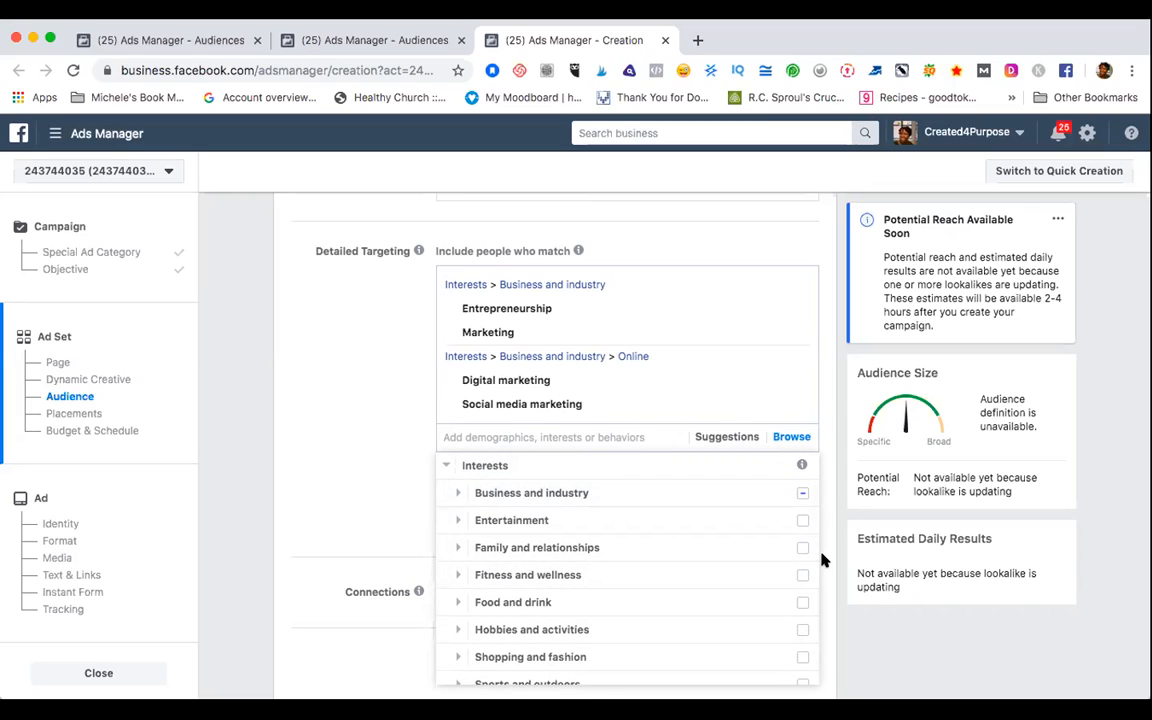
left_click(458, 548)
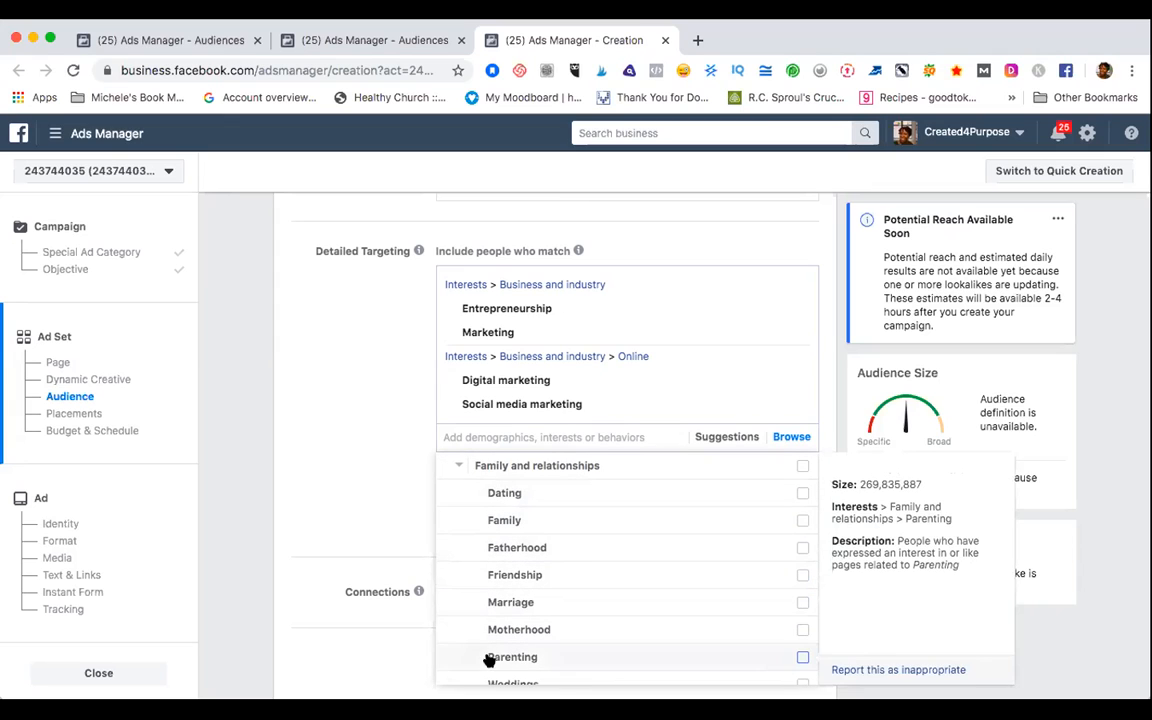
left_click(826, 436)
scroll(826, 436, "down", 1)
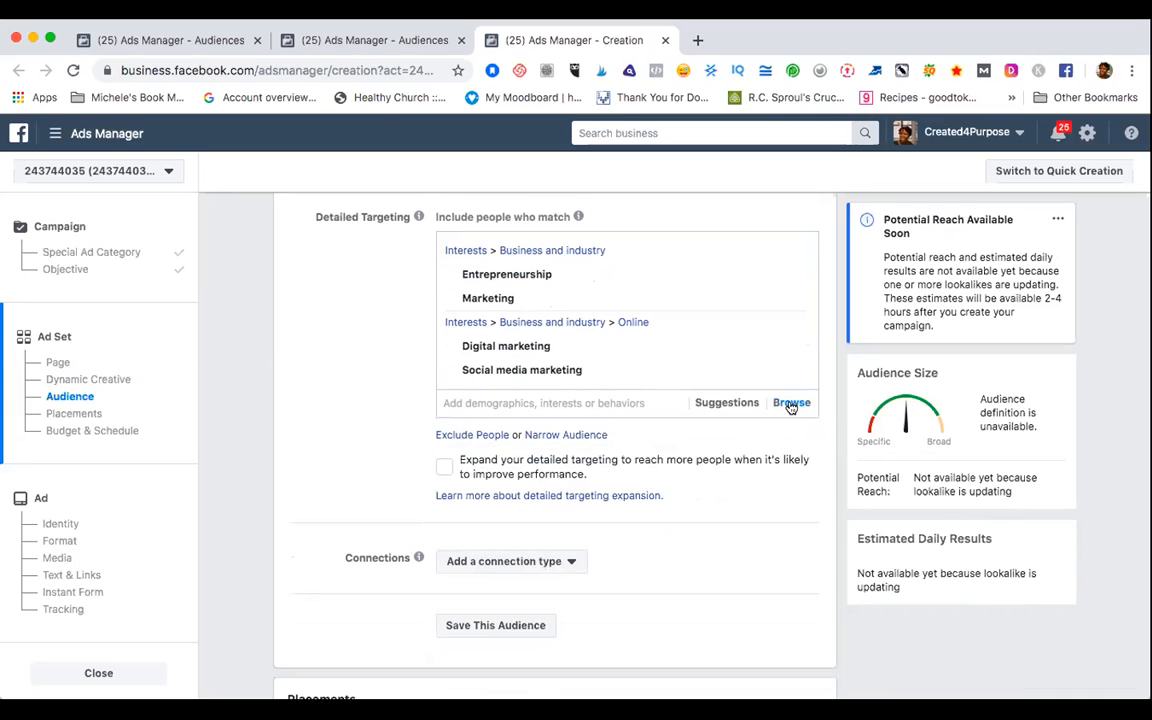
- Try adding the Weddings interest from Family and relationships to the detailed targeting, and remove it again
left_click(790, 406)
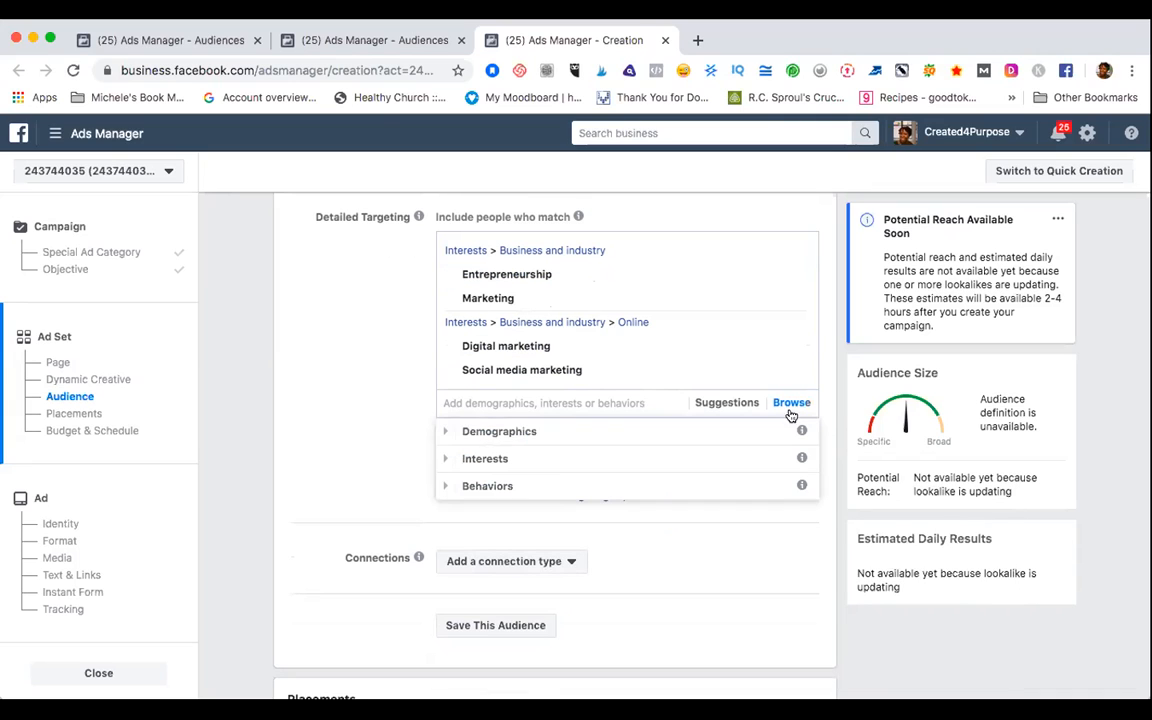
left_click(446, 458)
scroll(726, 510, "down", 2)
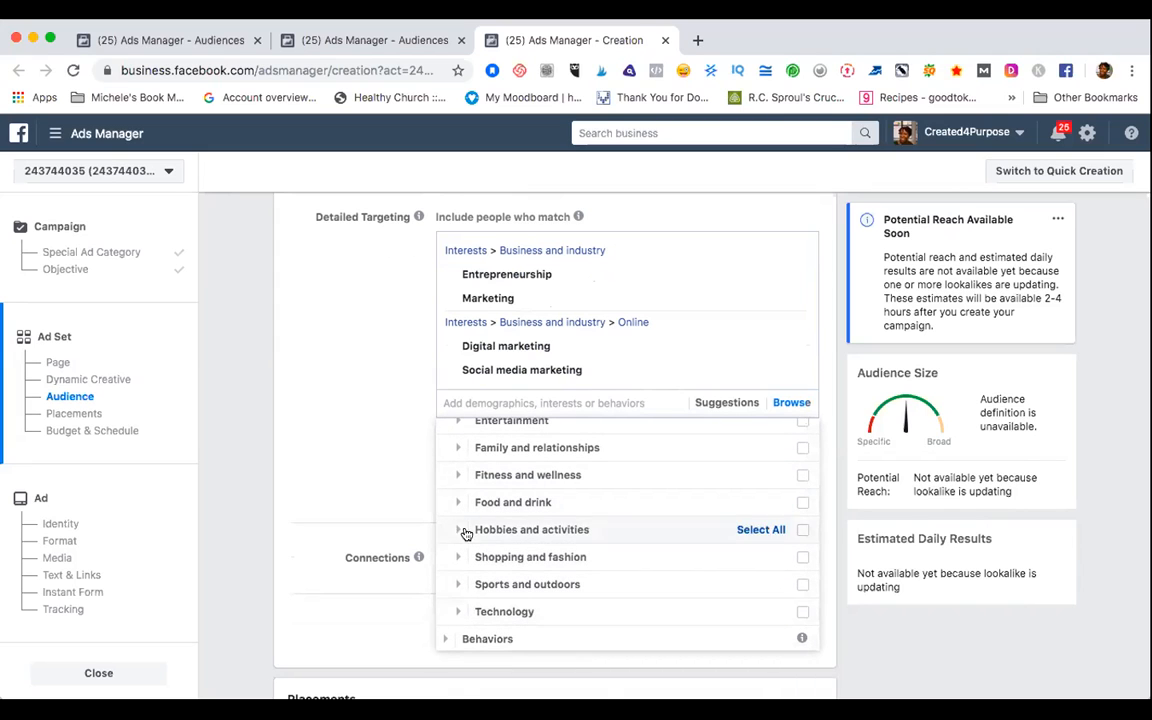
left_click(457, 452)
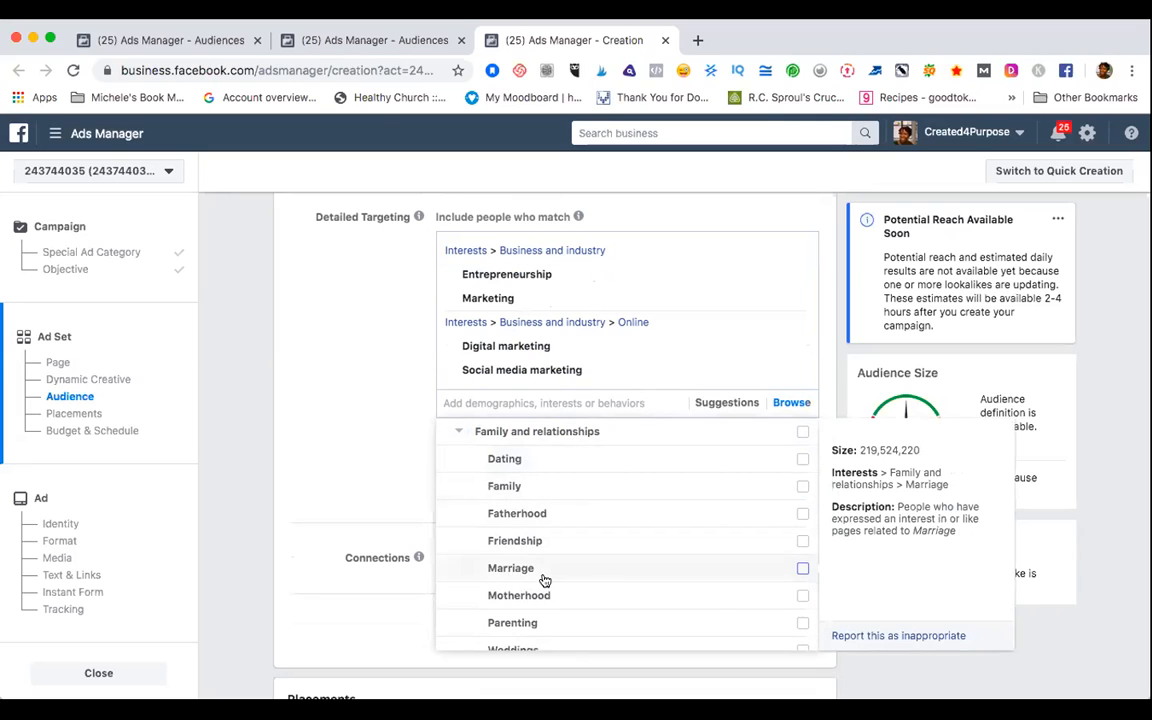
left_click(527, 648)
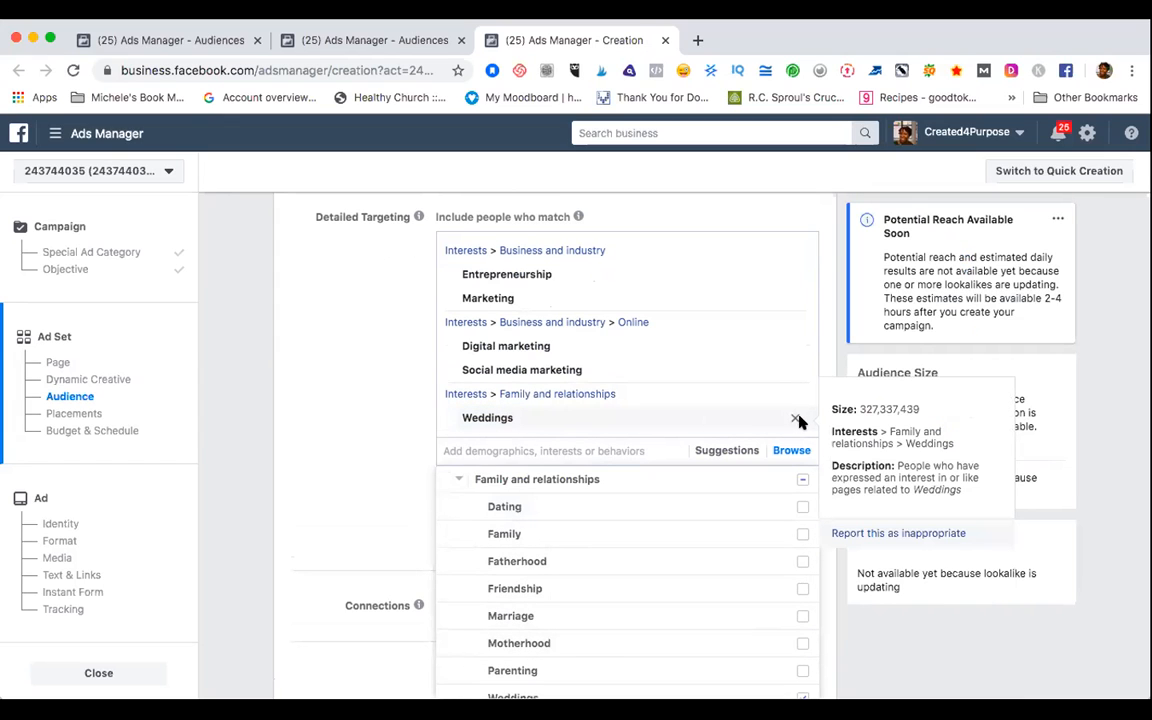
left_click(796, 419)
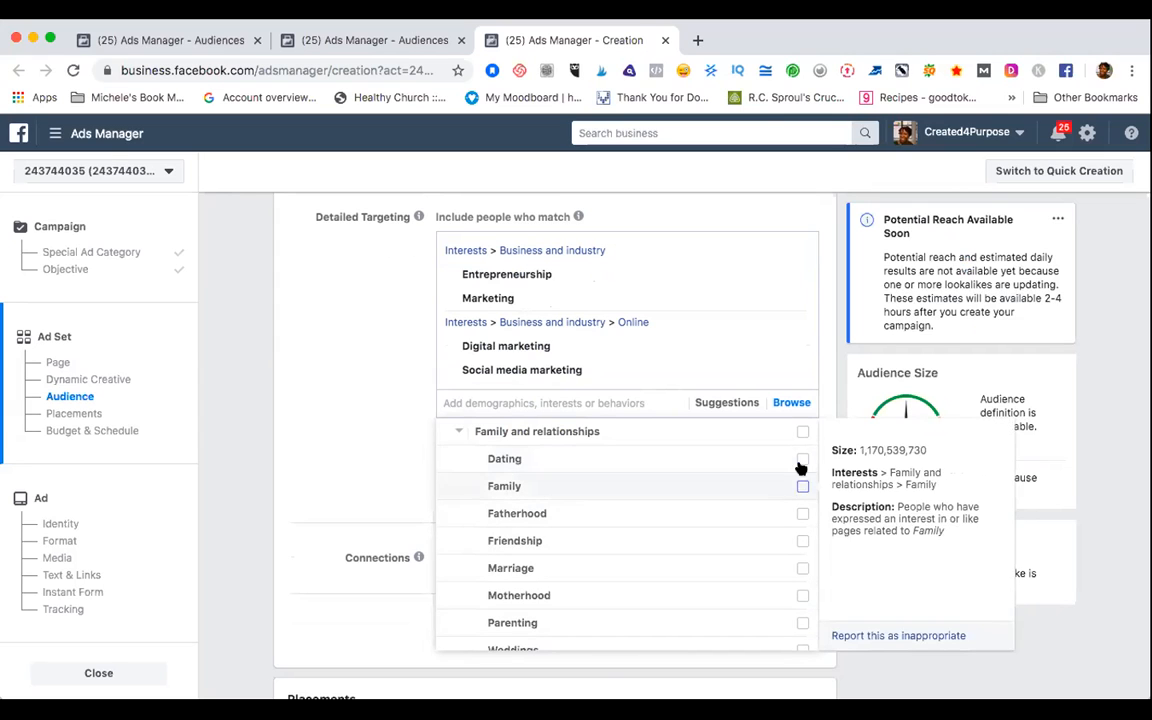
left_click(820, 445)
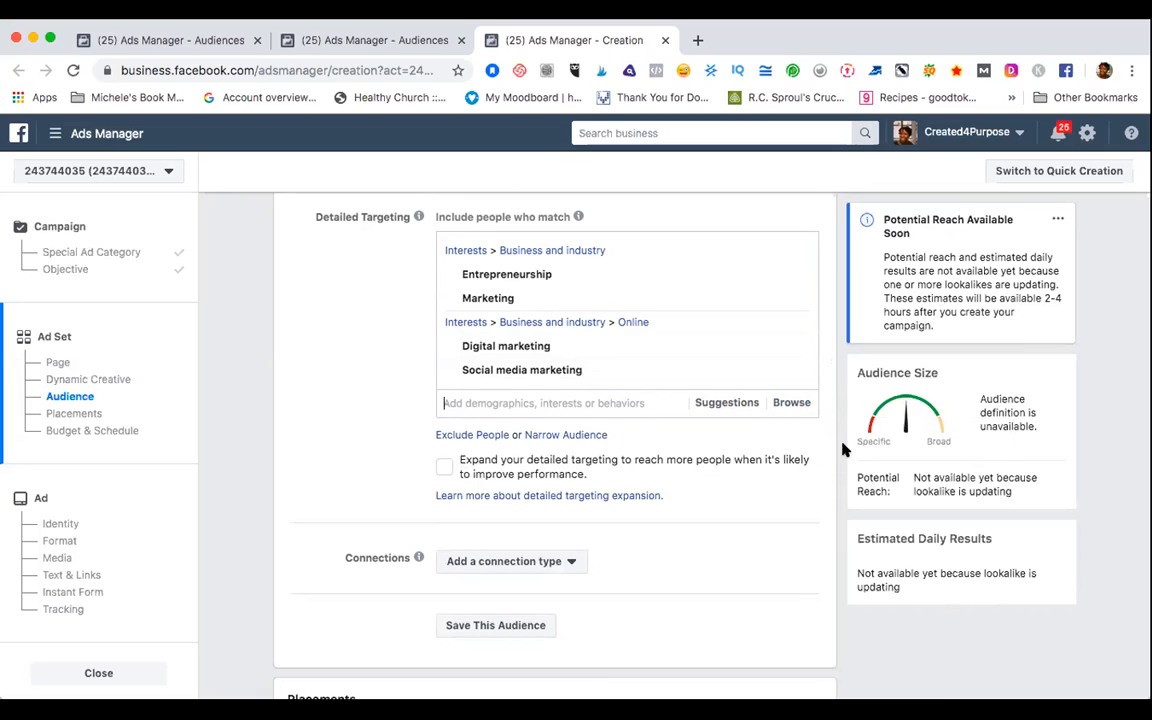
- Review the audience's language, detailed targeting and connection settings along with the start of the Placements section
mouse_move(768, 375)
scroll(838, 418, "up", 2)
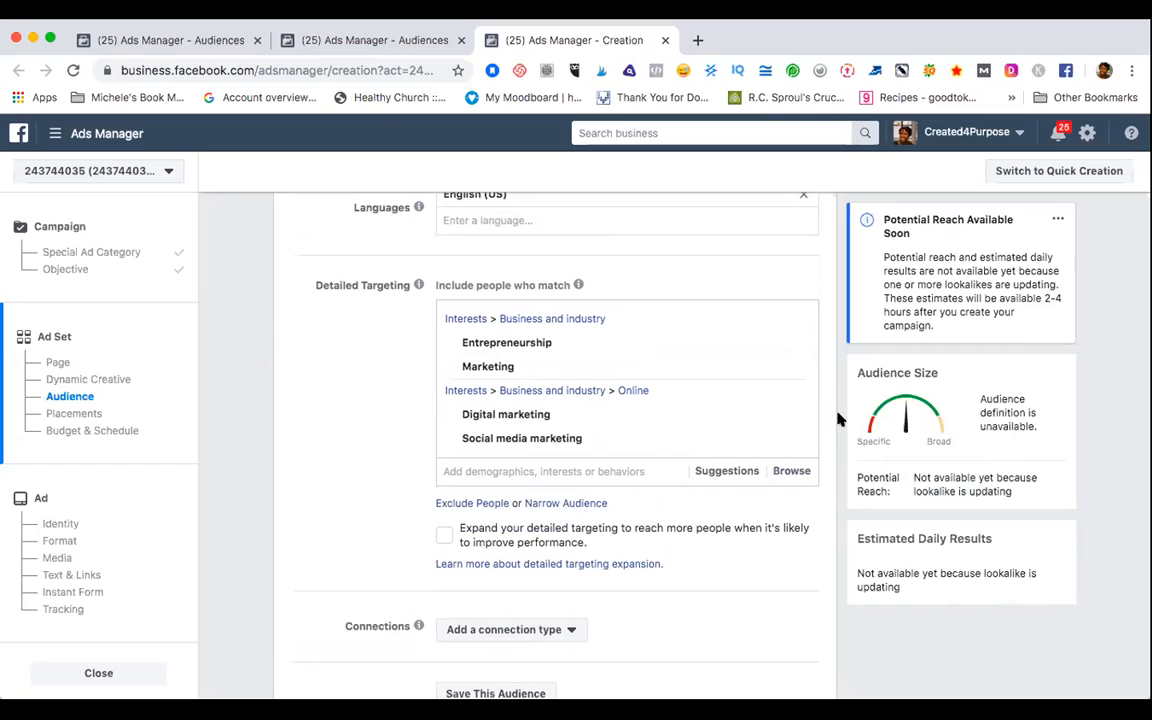
mouse_move(748, 414)
scroll(830, 525, "down", 2)
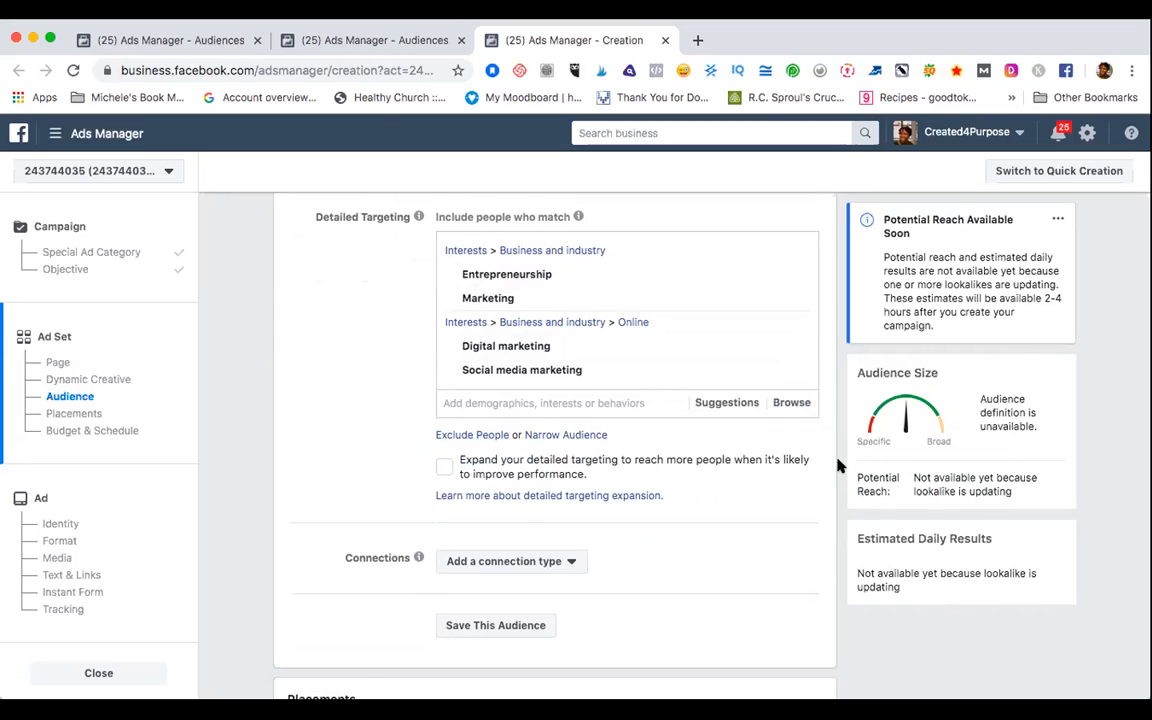
scroll(840, 465, "down", 2)
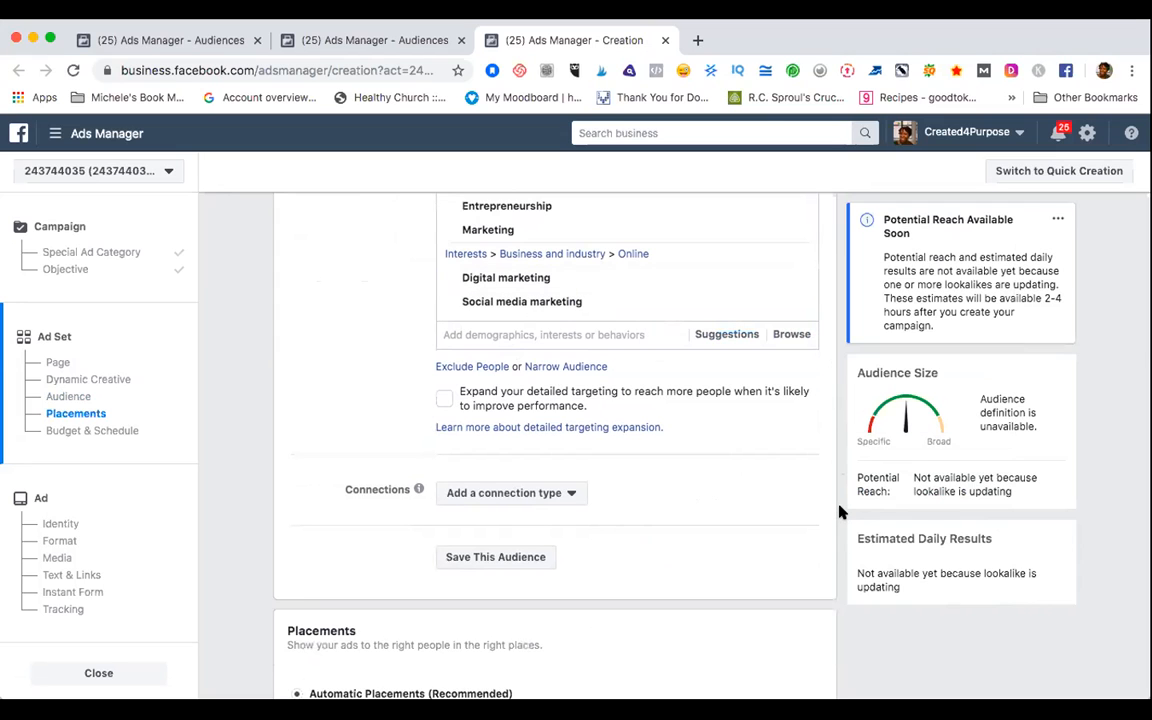
scroll(840, 512, "up", 5)
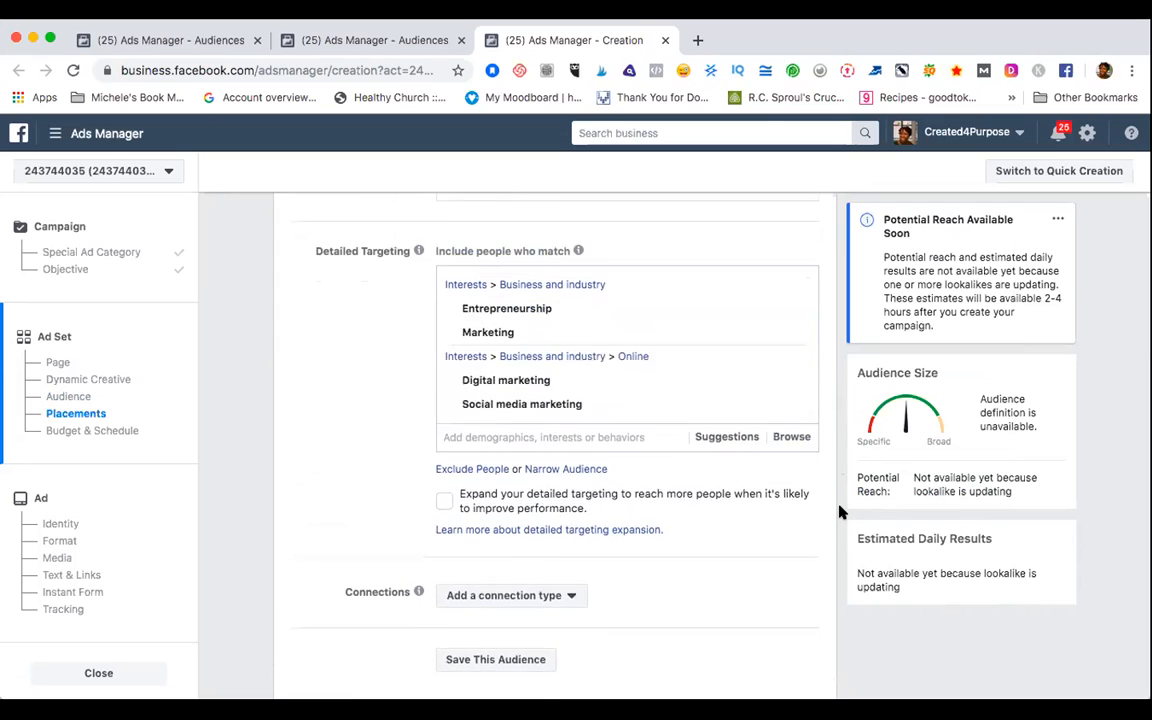
mouse_move(495, 402)
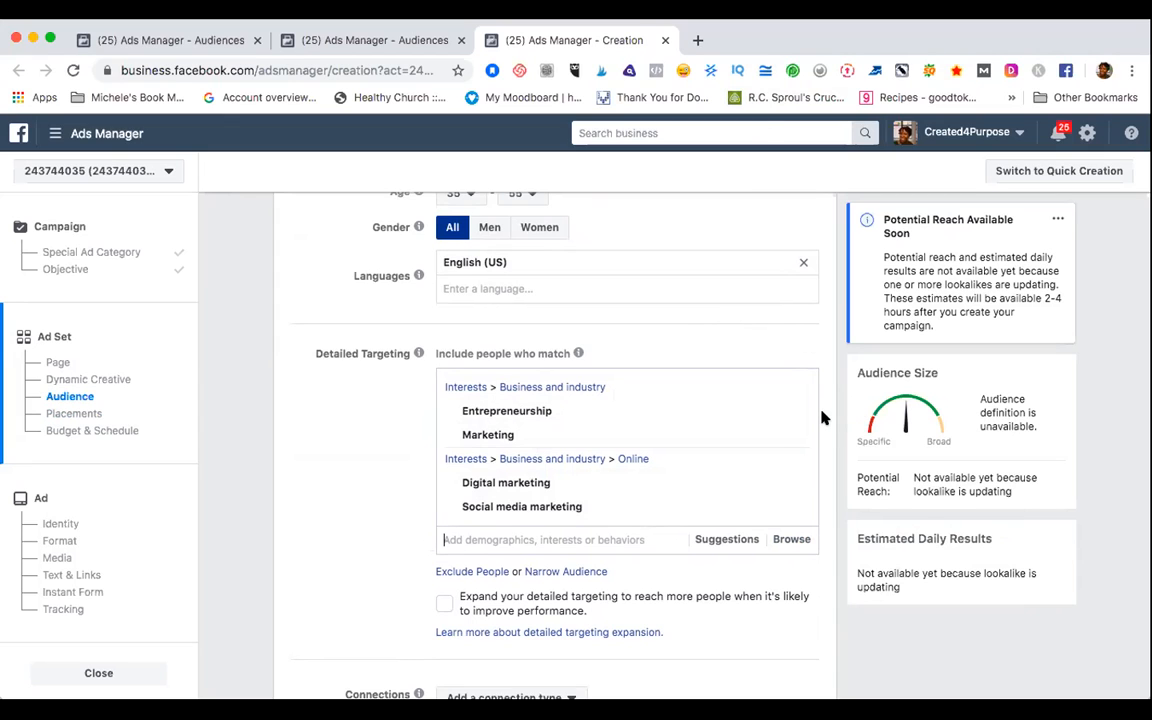
scroll(822, 417, "down", 5)
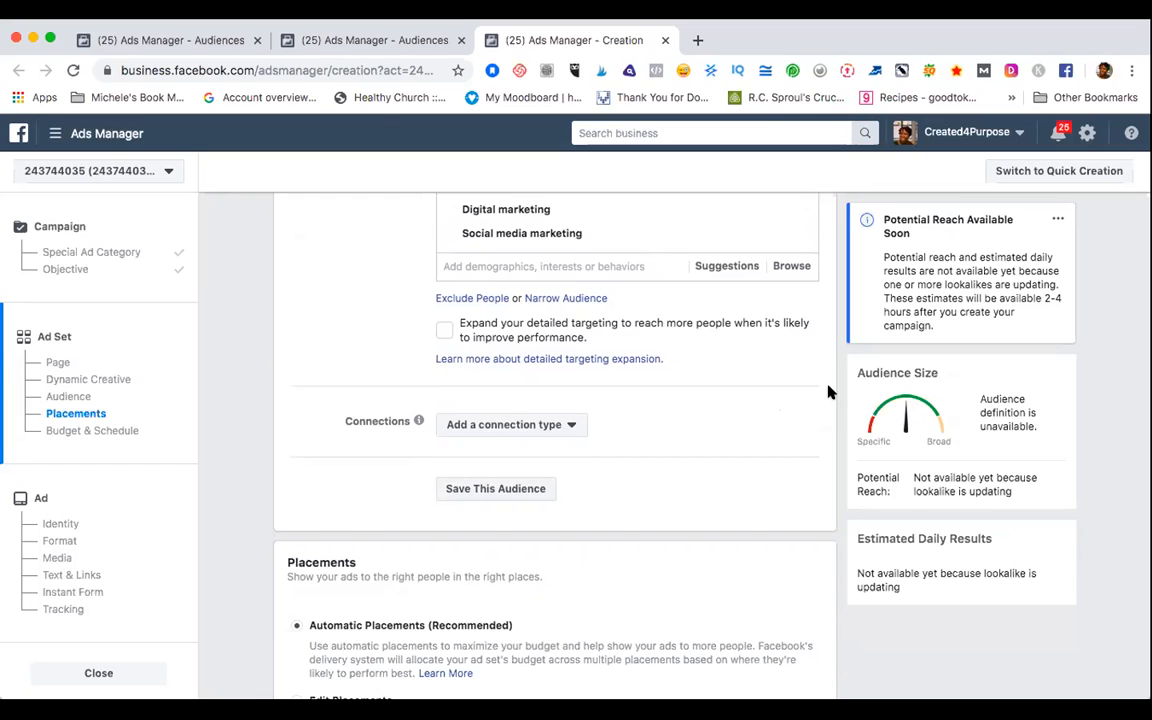
scroll(838, 397, "up", 3)
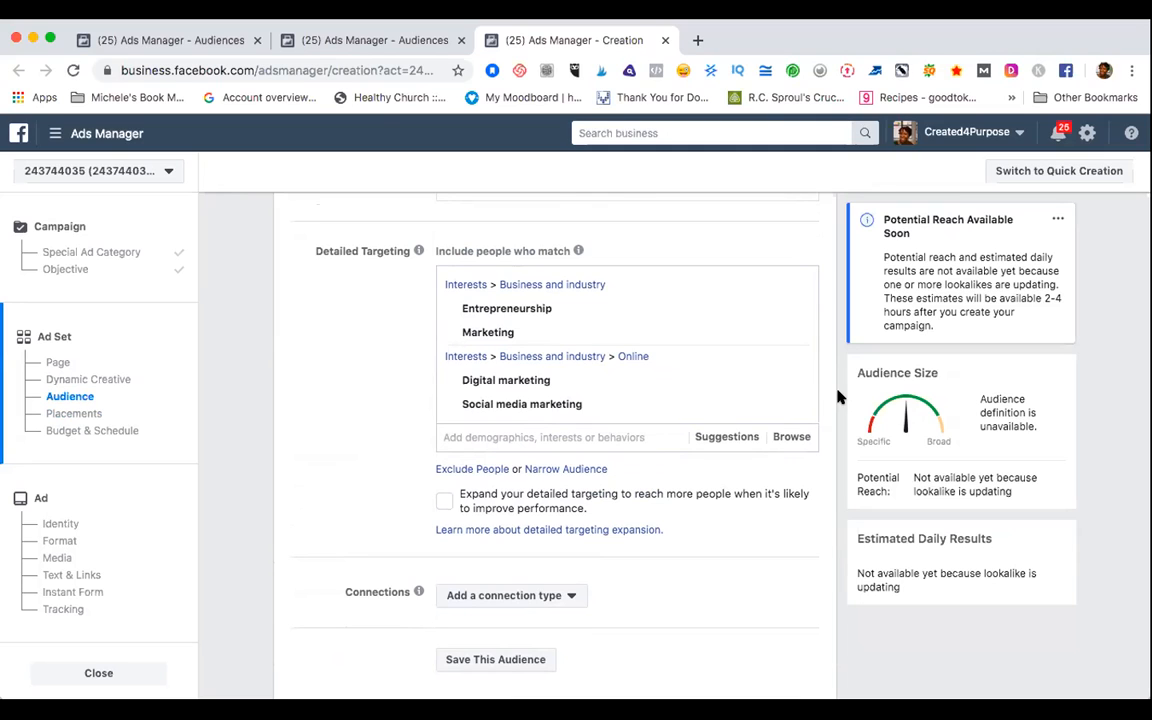
- Examine the suggested detailed targeting options, including the descriptions of Online advertising, Business and Advertising
mouse_move(776, 396)
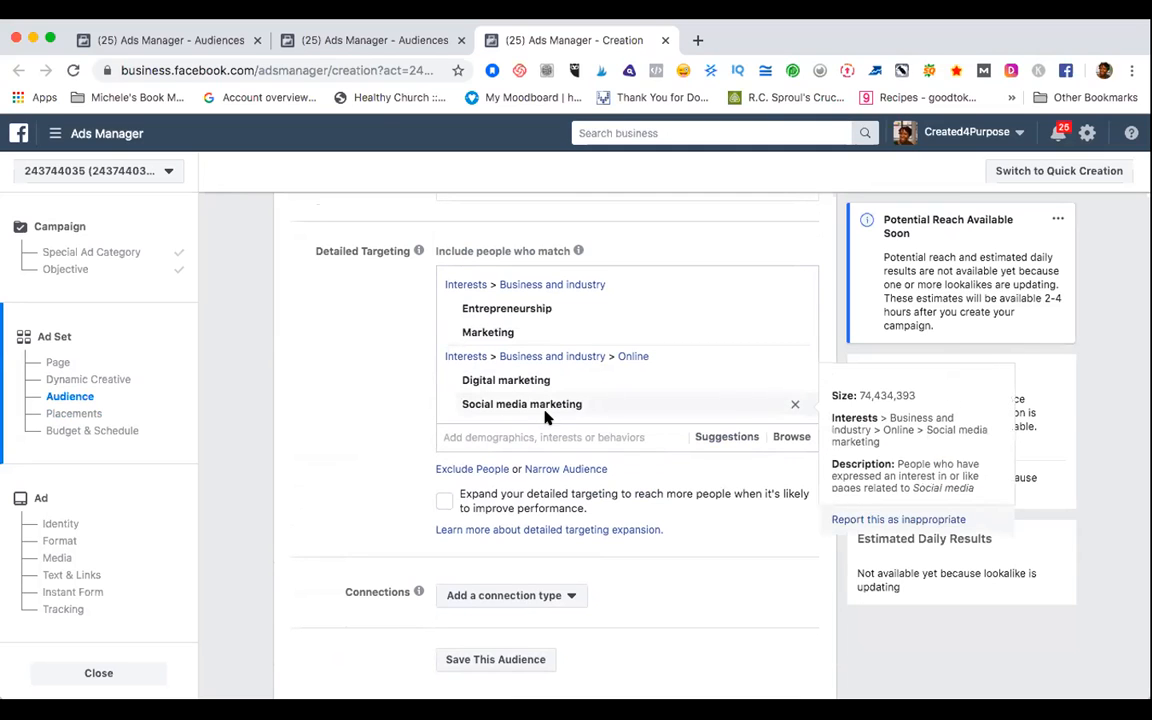
left_click(553, 437)
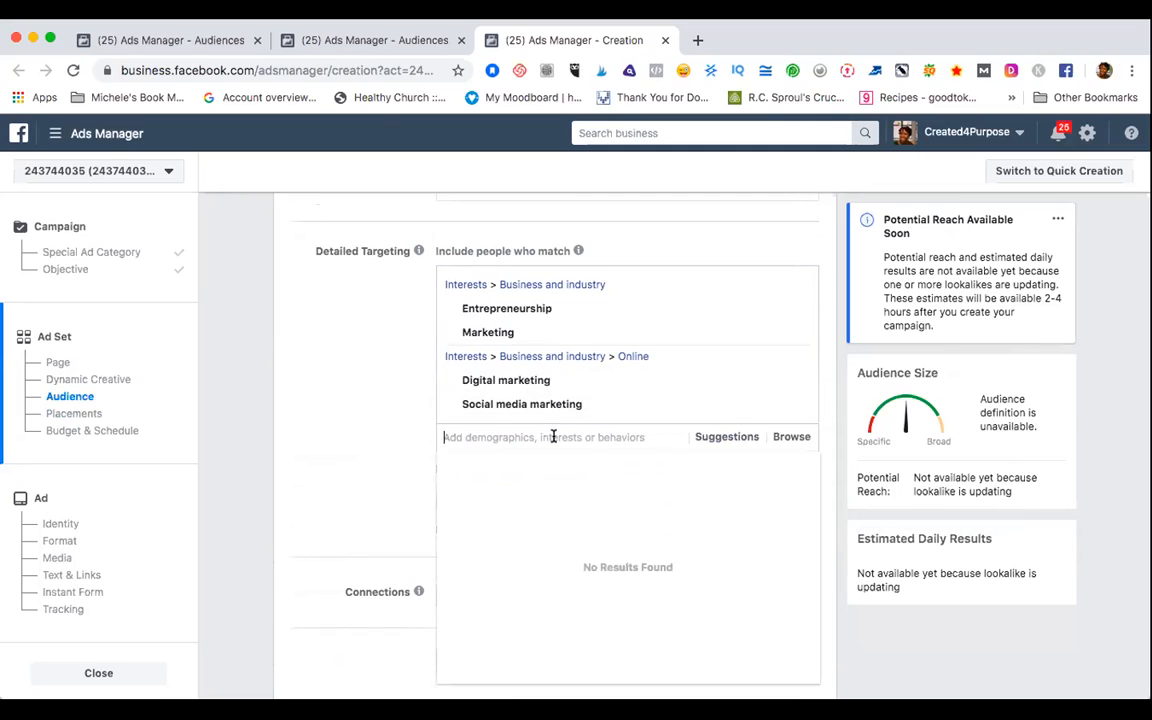
left_click(783, 438)
left_click(727, 437)
mouse_move(557, 466)
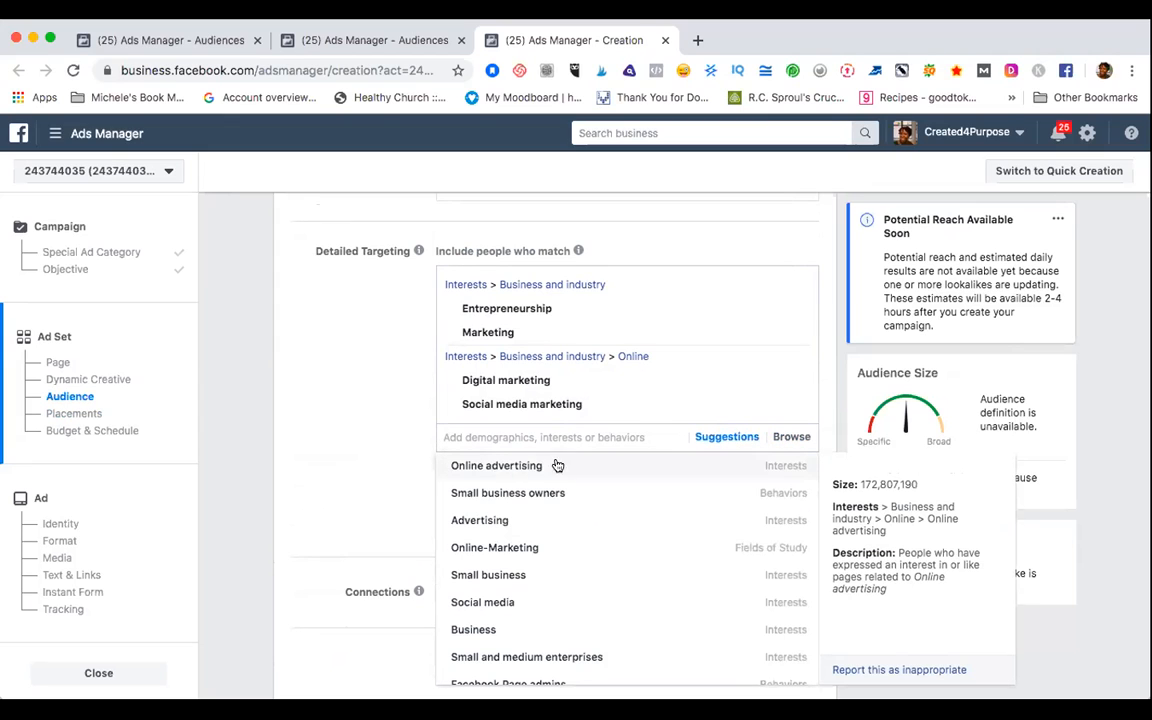
mouse_move(513, 496)
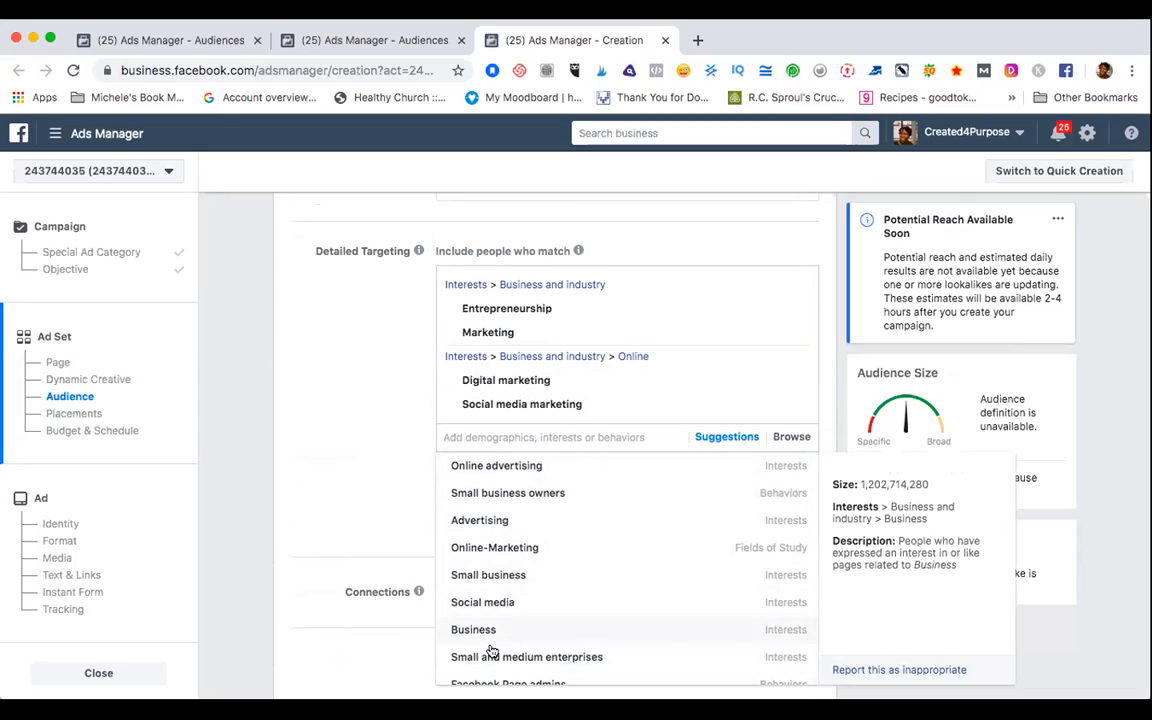
mouse_move(508, 523)
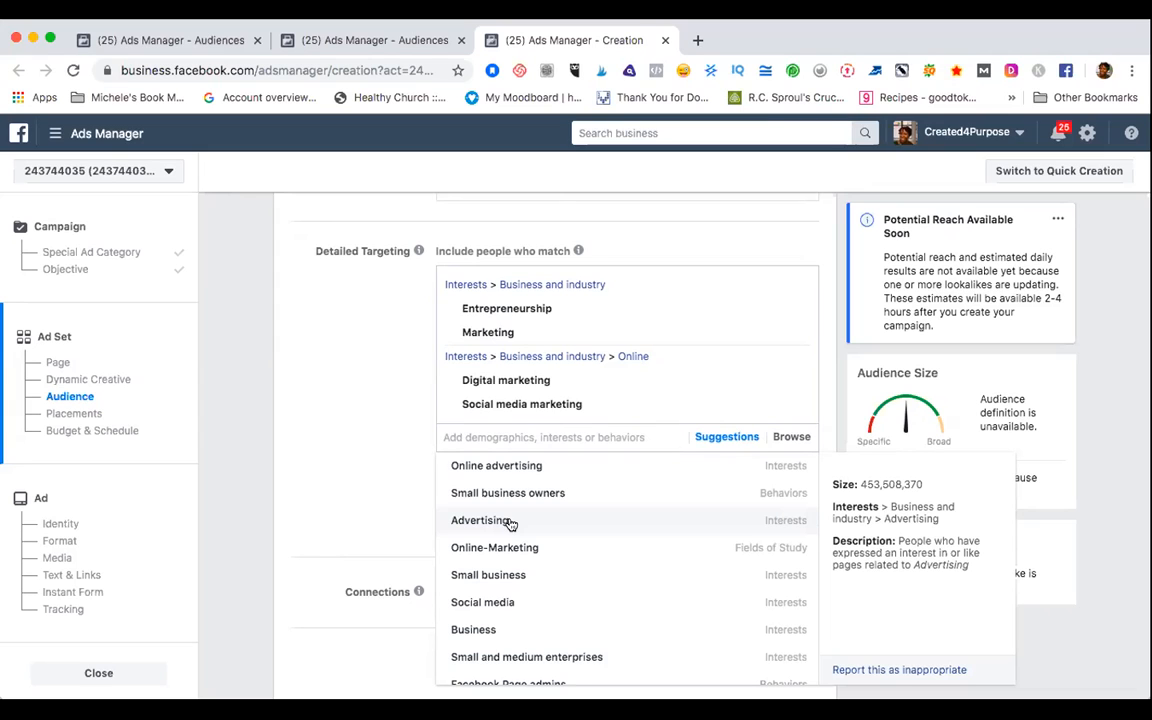
- Check the campaign's marketing objective and review the ad set's audience settings from Custom Audiences down to Detailed Targeting
left_click(52, 273)
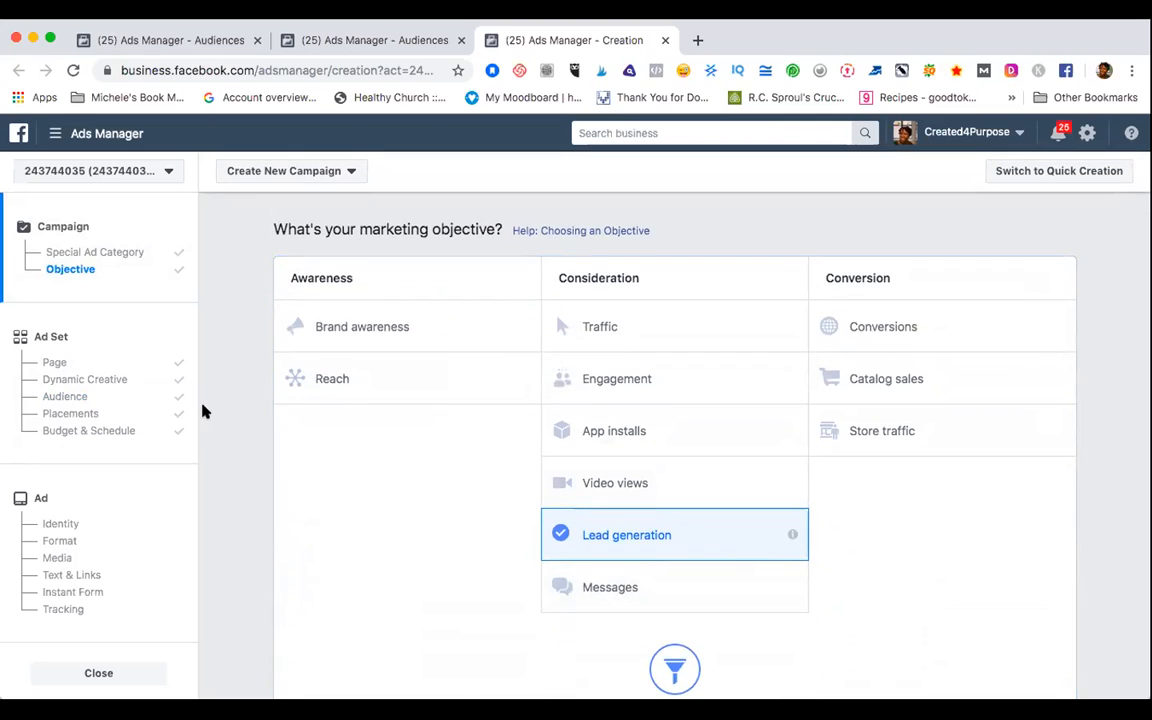
left_click(74, 401)
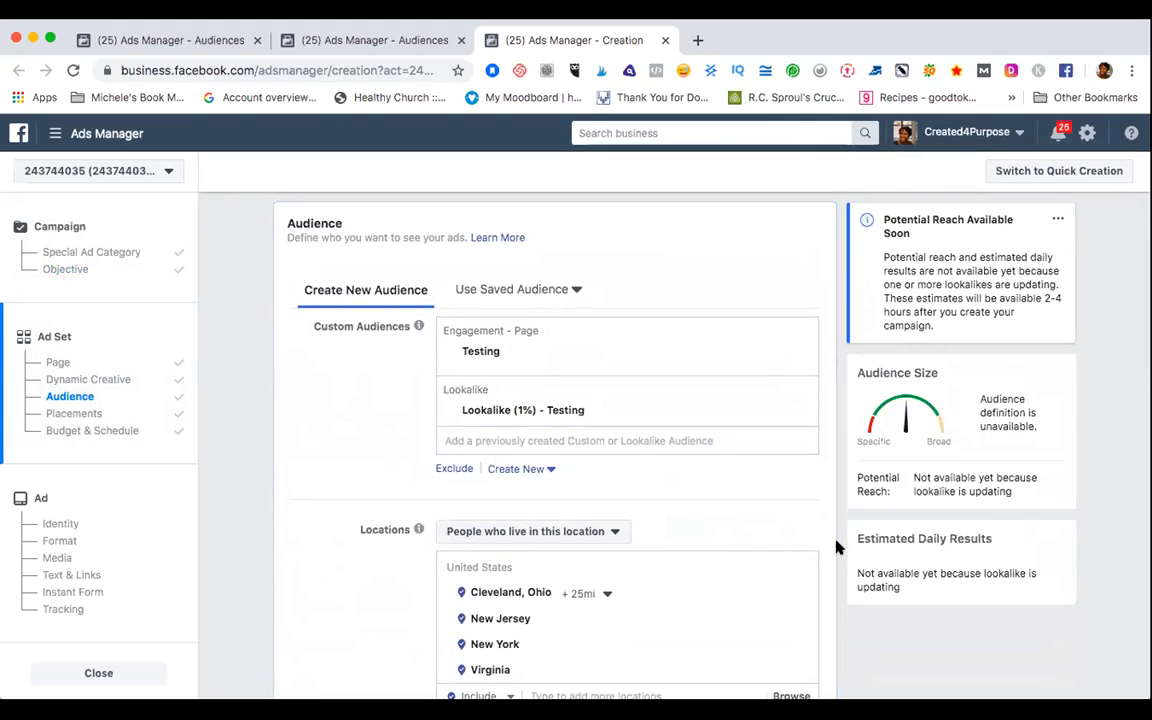
scroll(837, 547, "down", 2)
scroll(837, 547, "up", 1)
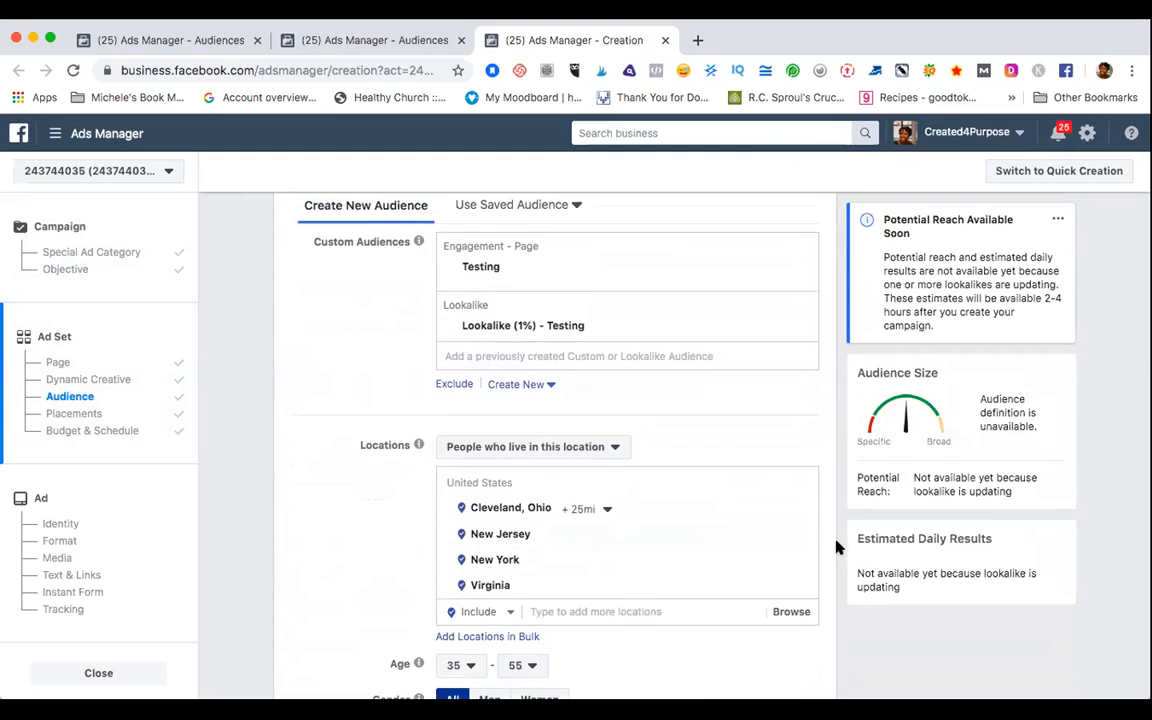
scroll(837, 547, "down", 4)
scroll(837, 547, "down", 5)
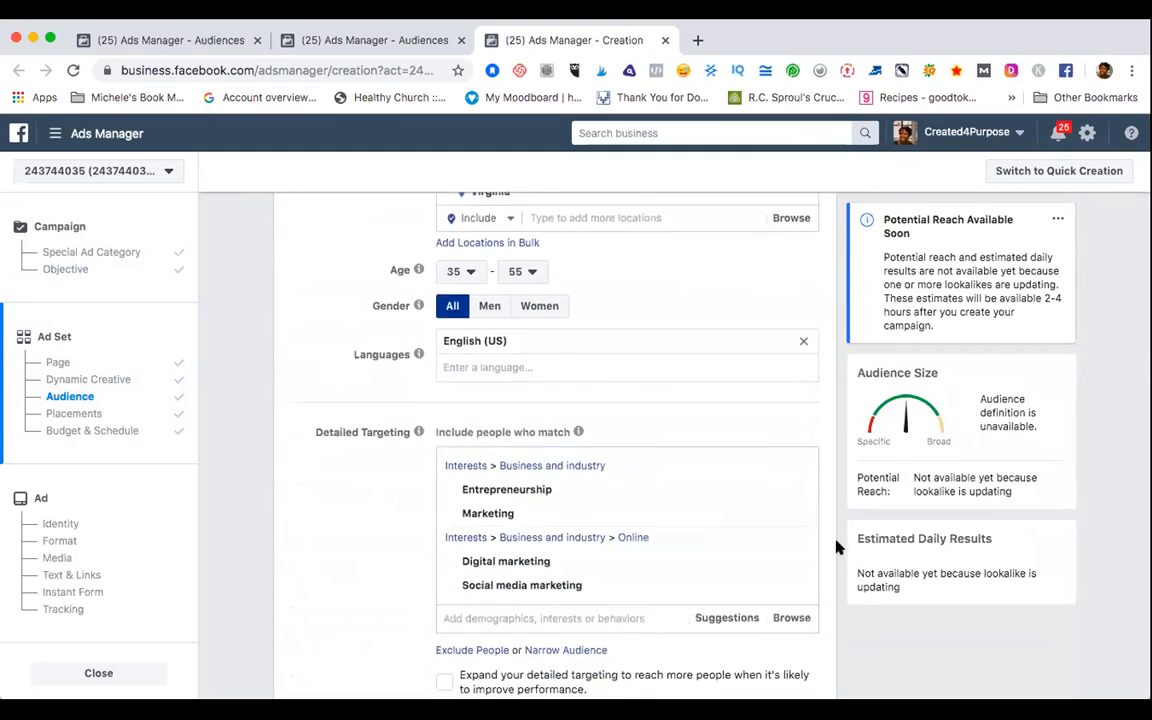
- Examine the suggested detailed targeting options, including the descriptions of Online-Marketing and Online advertising
left_click(719, 516)
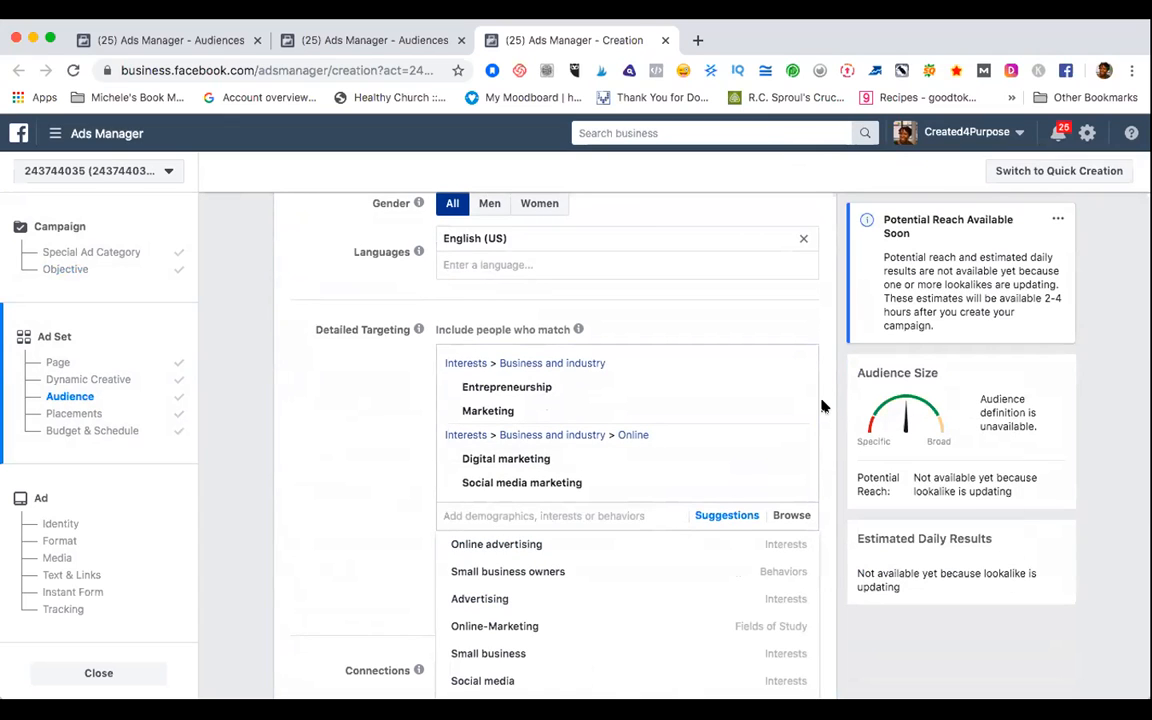
scroll(822, 405, "down", 3)
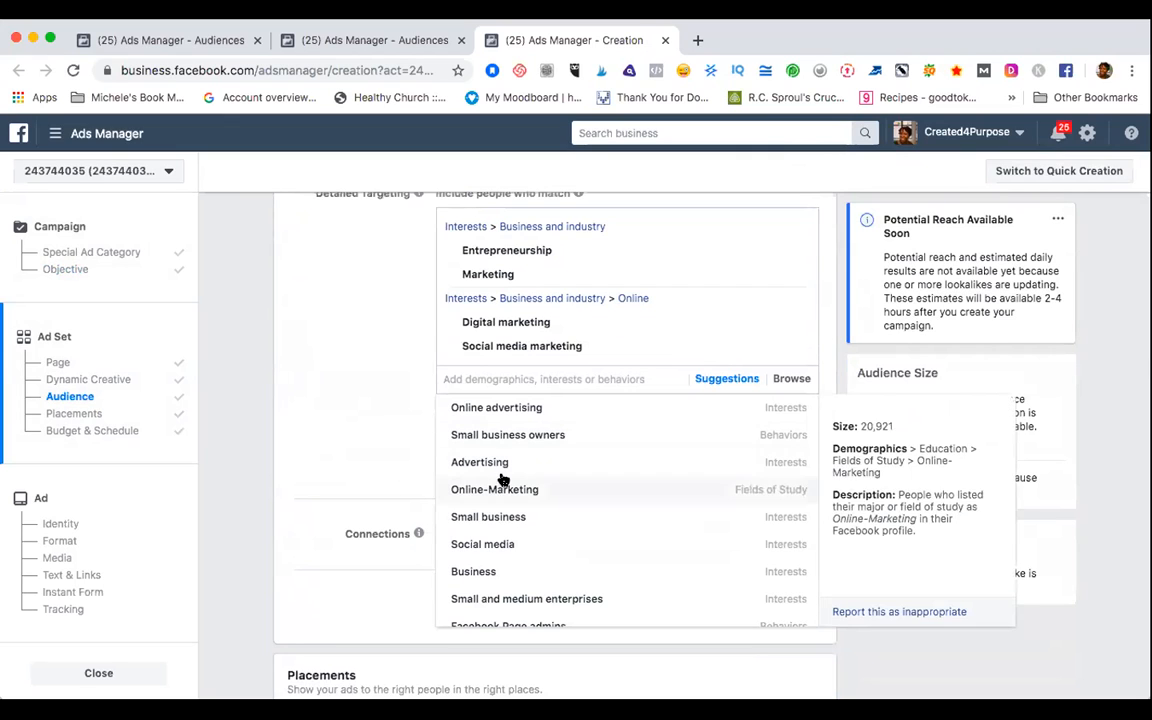
mouse_move(702, 428)
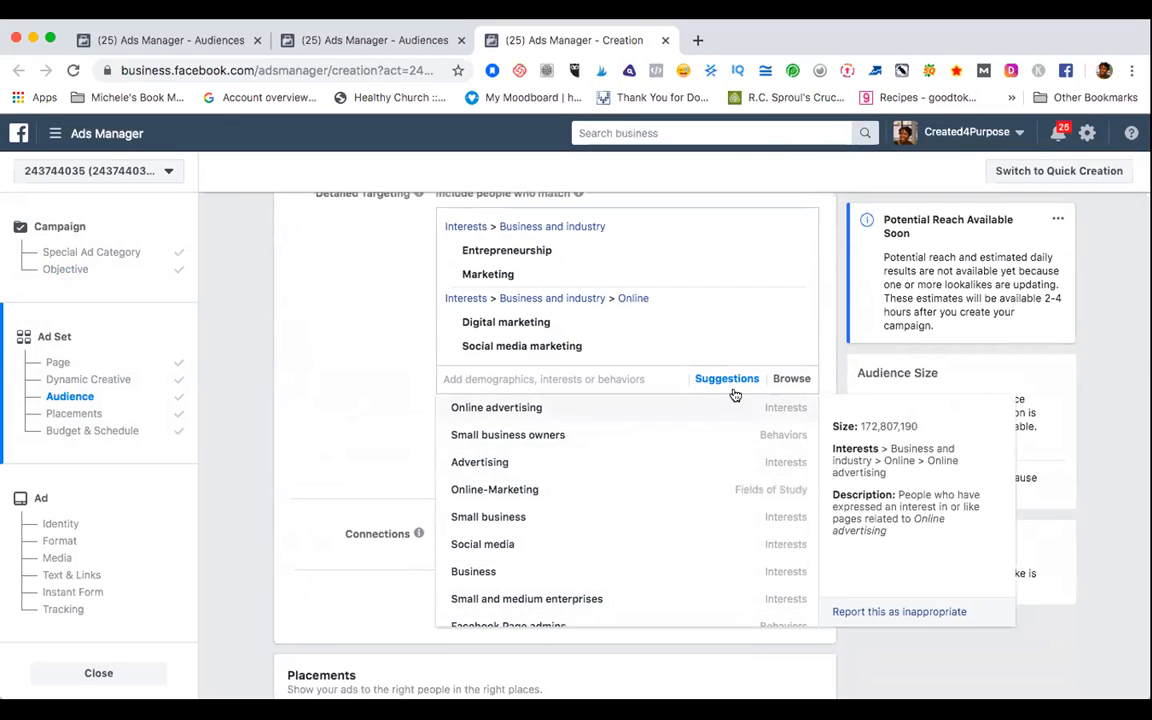
- Browse the detailed targeting categories, viewing the subcategories under Behaviors and Demographics
left_click(791, 378)
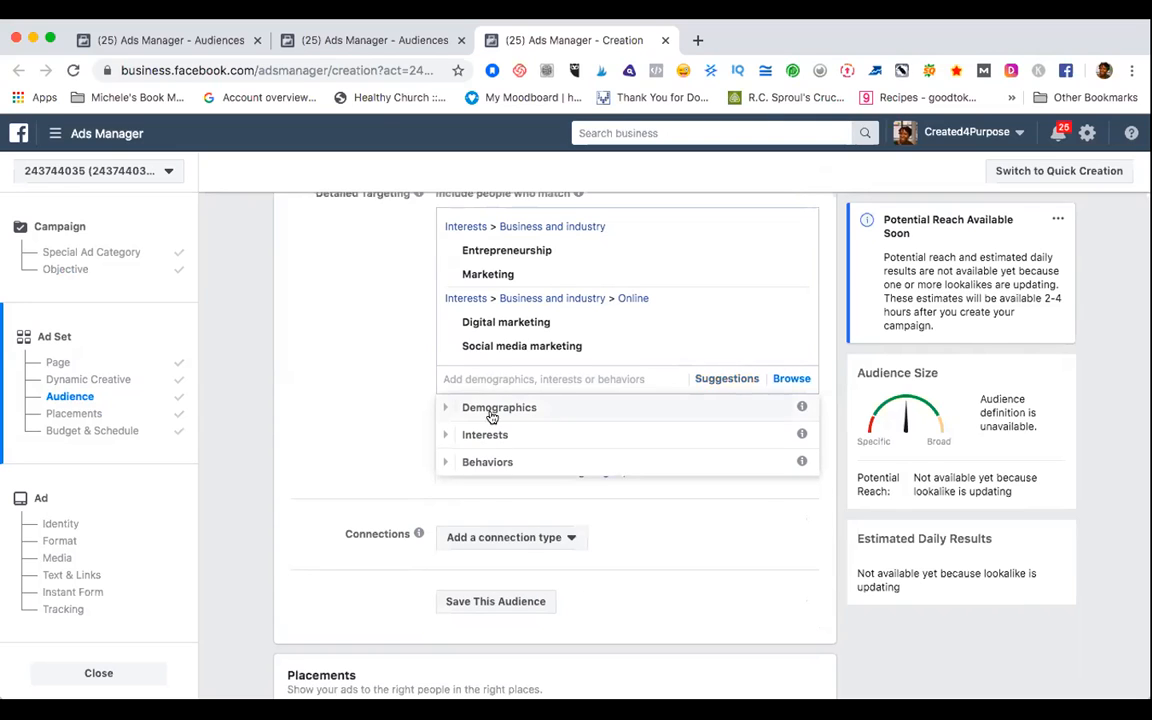
left_click(446, 465)
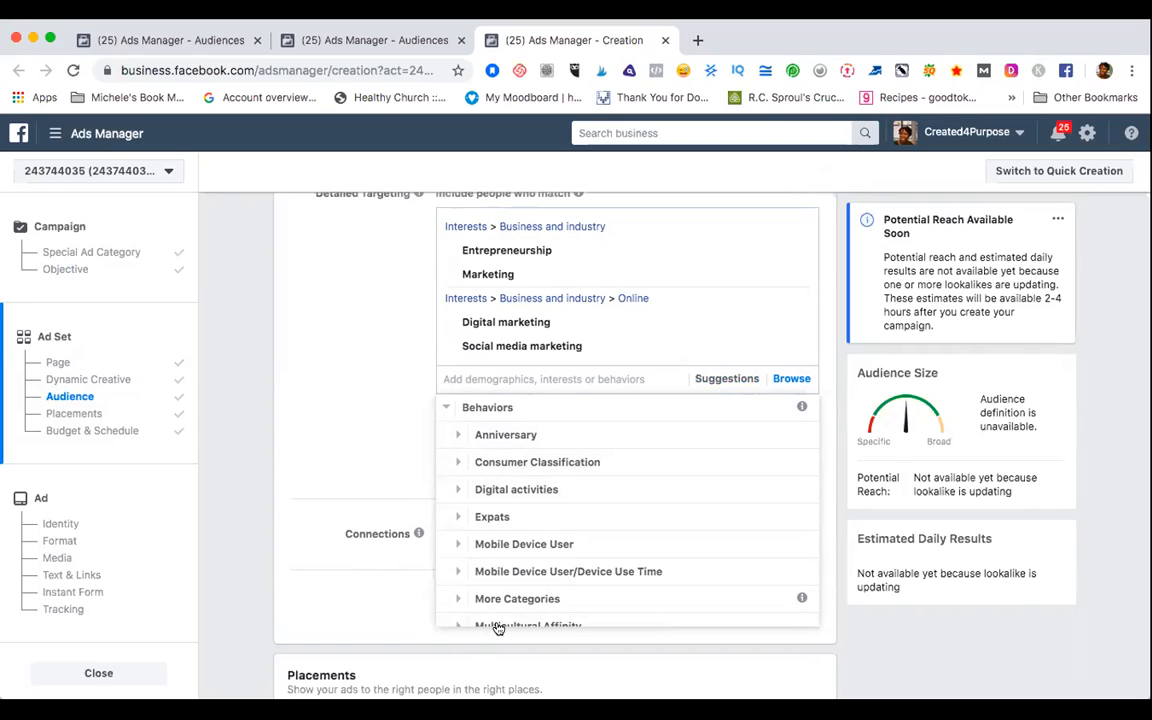
left_click(450, 407)
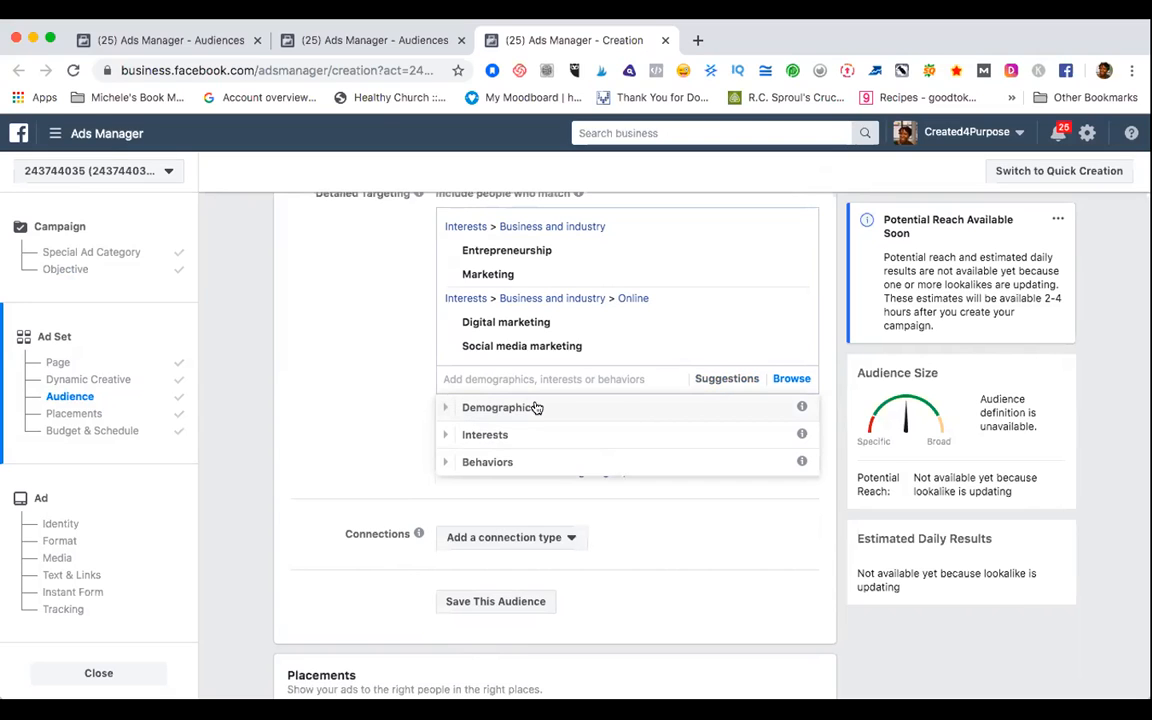
left_click(803, 381)
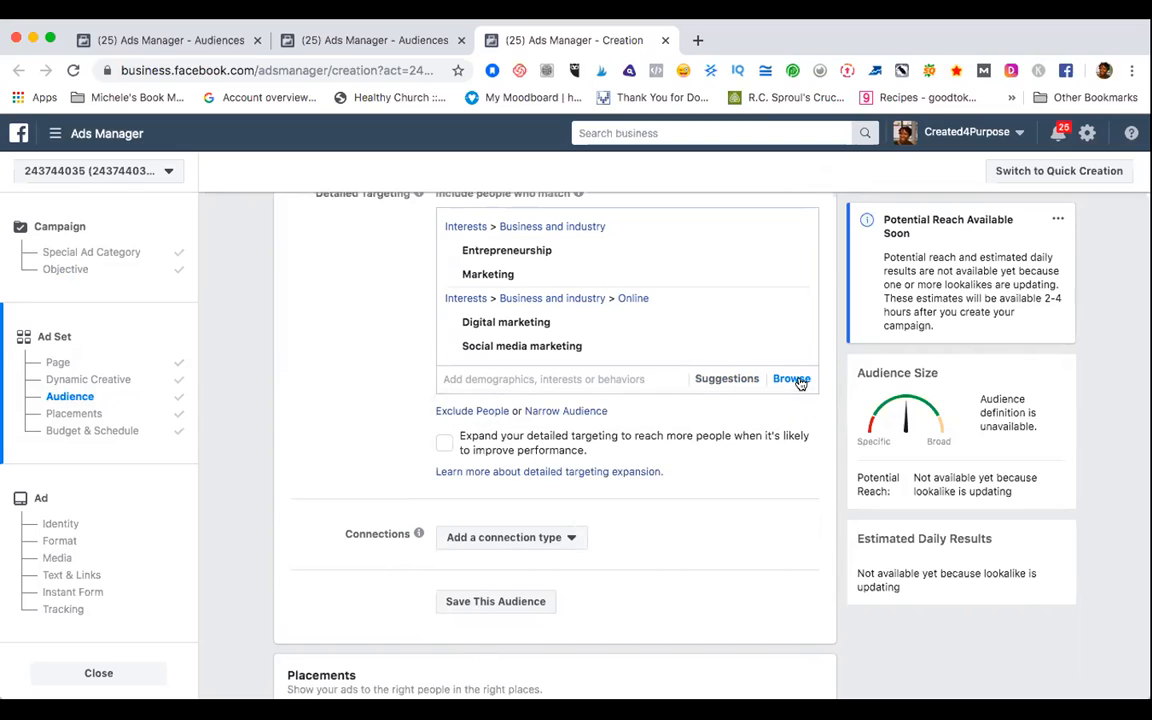
left_click(793, 385)
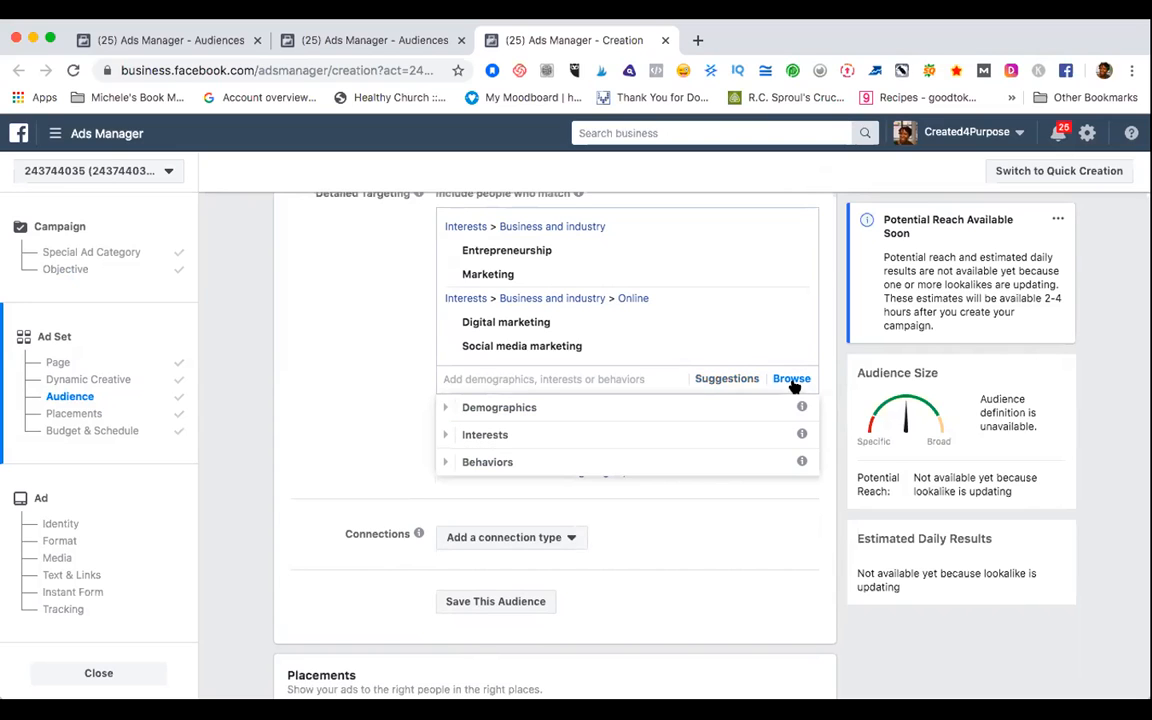
left_click(444, 408)
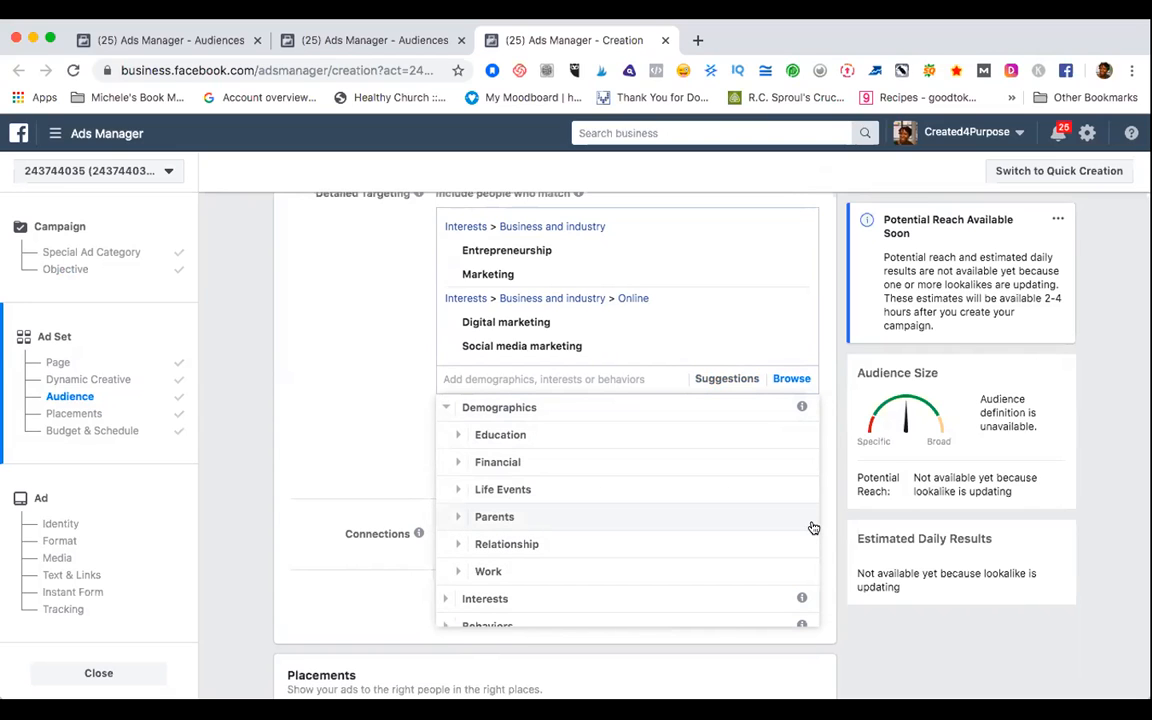
scroll(812, 530, "down", 2)
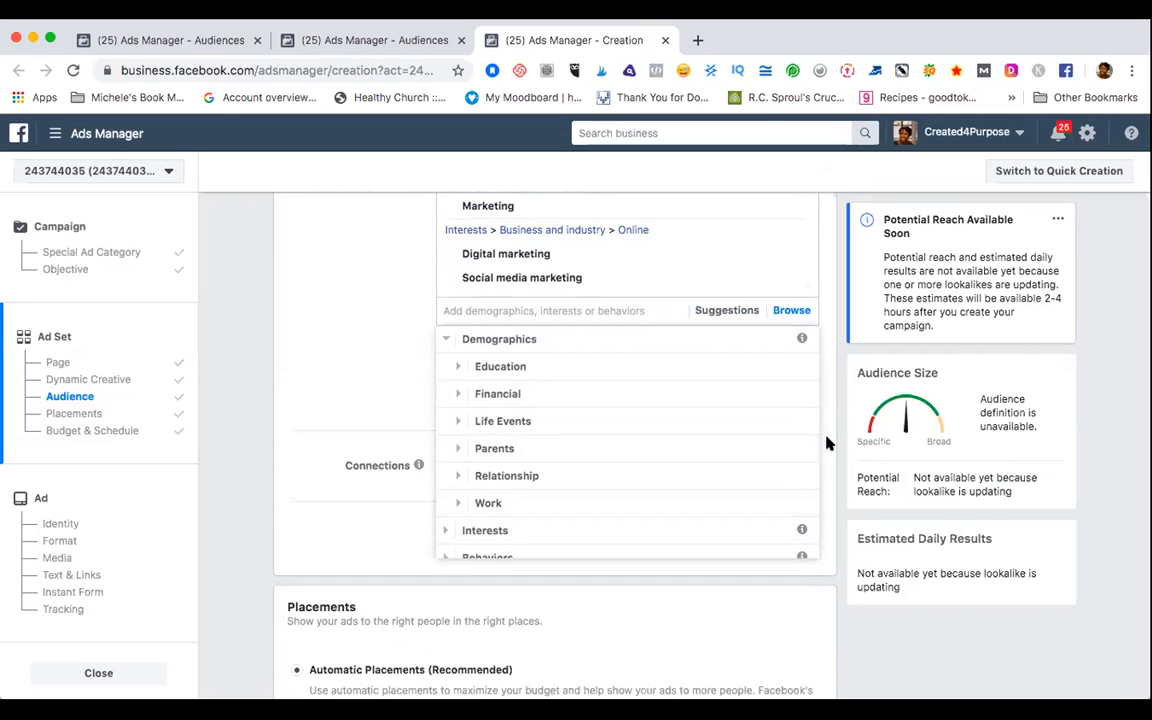
left_click(51, 38)
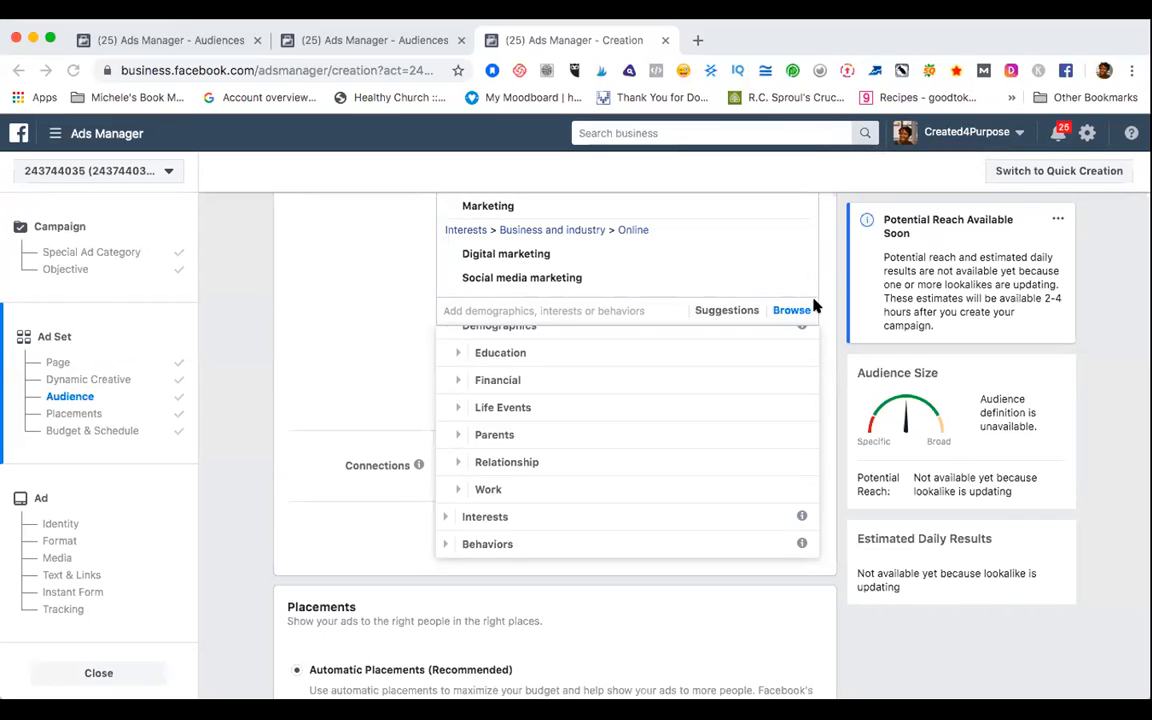
scroll(800, 333, "down", 2)
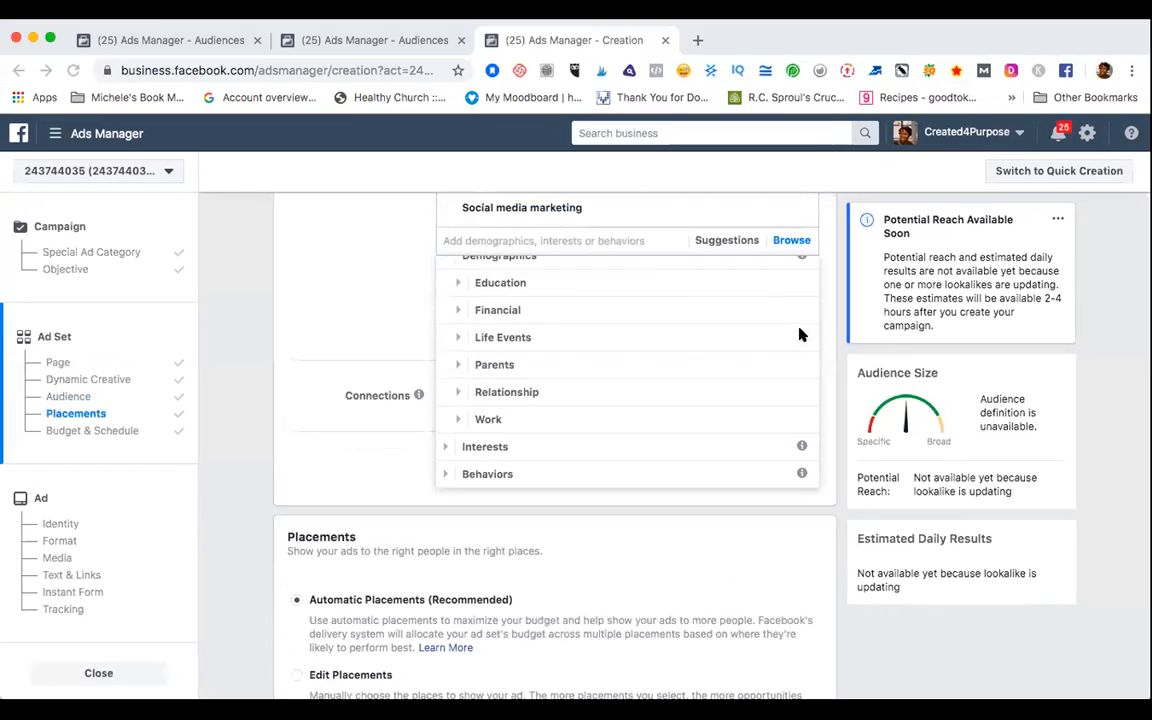
scroll(800, 334, "down", 1)
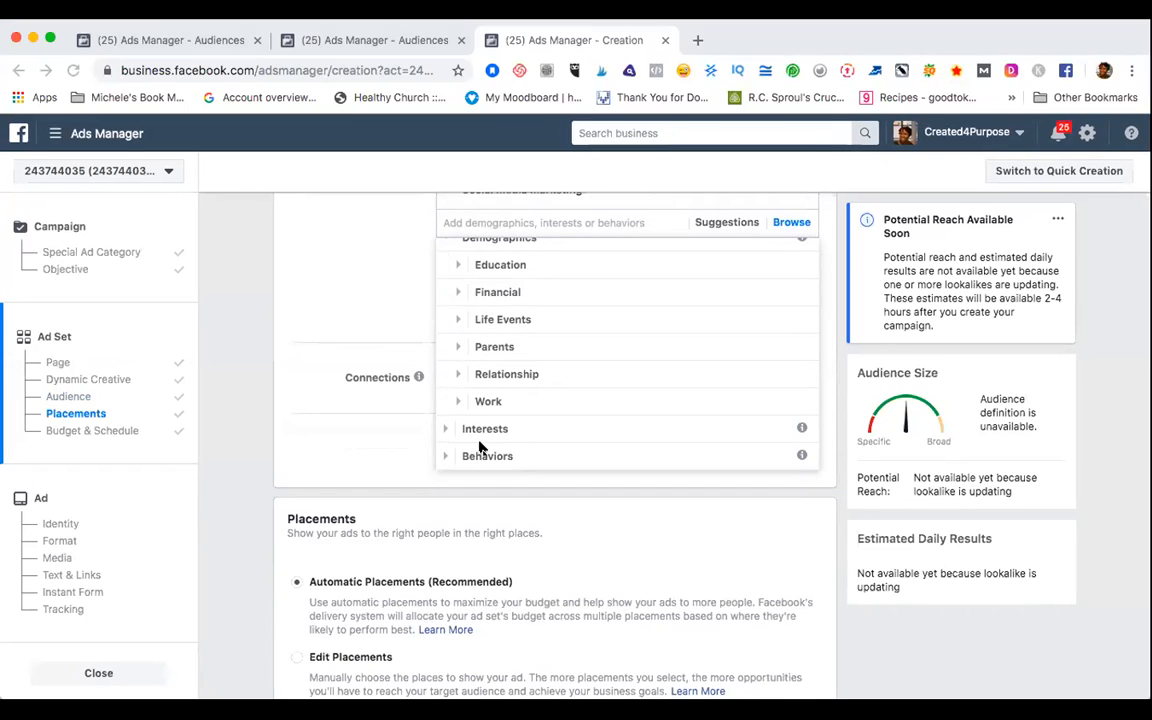
- Look through the full list of Behaviors categories, including the Politics (US) engagement options
left_click(443, 457)
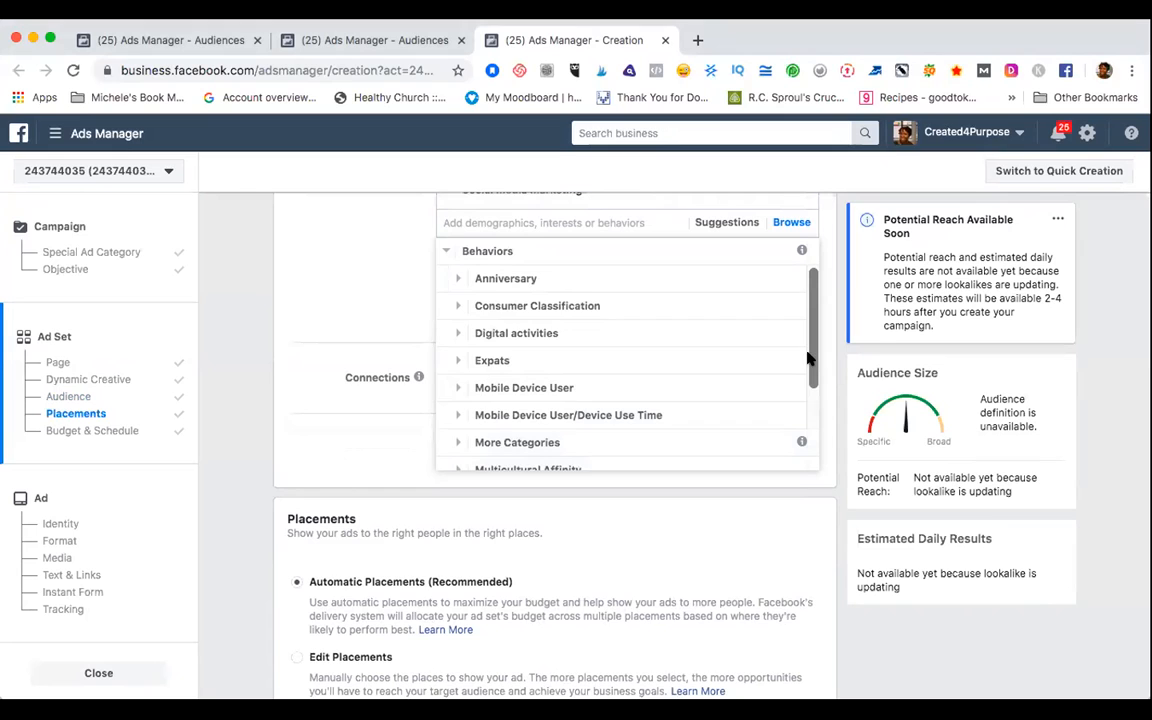
left_click_drag(812, 375, 810, 425)
scroll(810, 425, "down", 1)
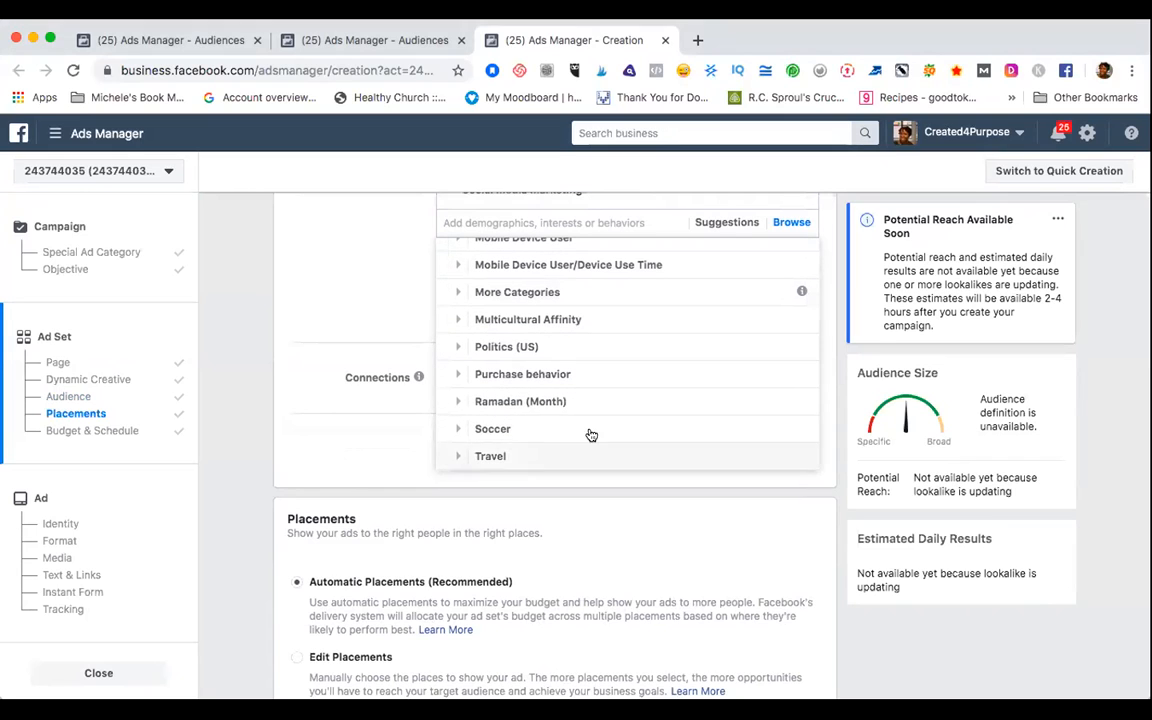
left_click(458, 349)
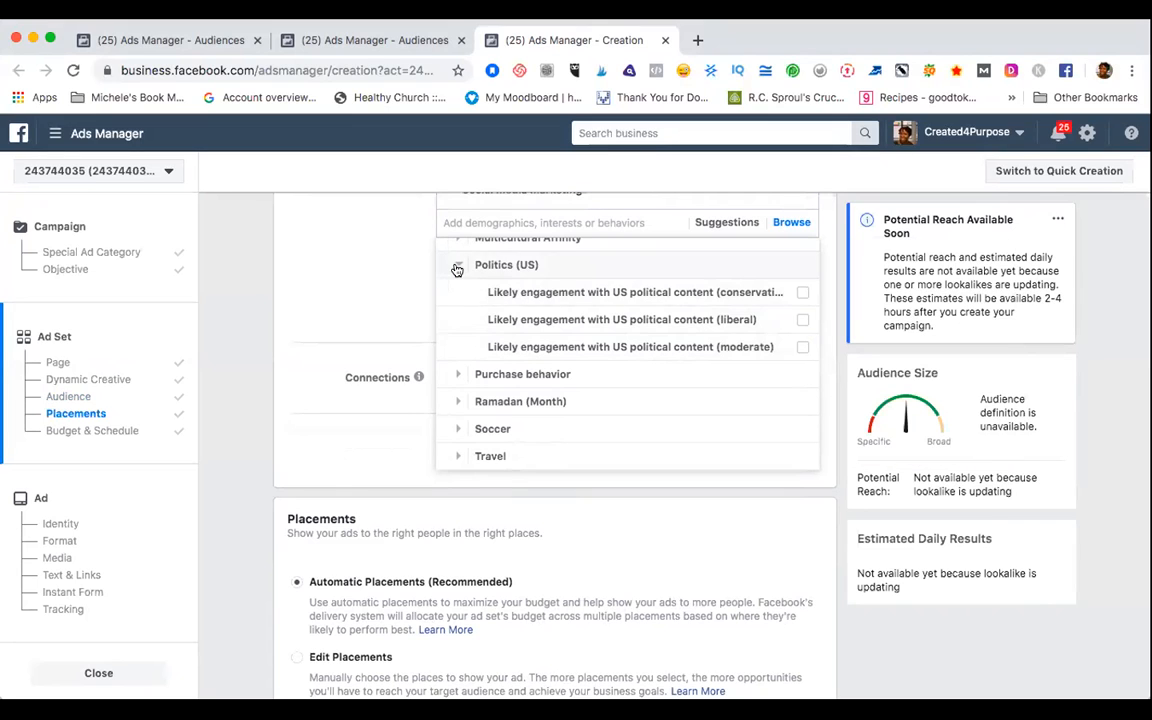
scroll(463, 321, "up", 3)
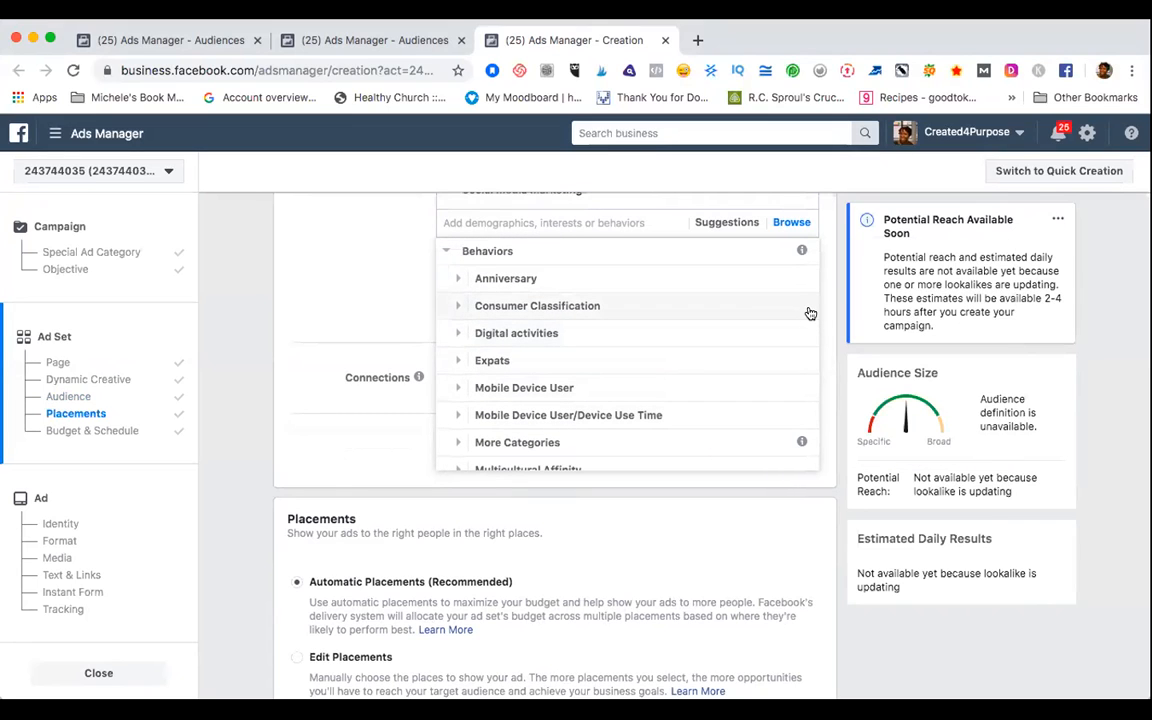
scroll(669, 363, "down", 4)
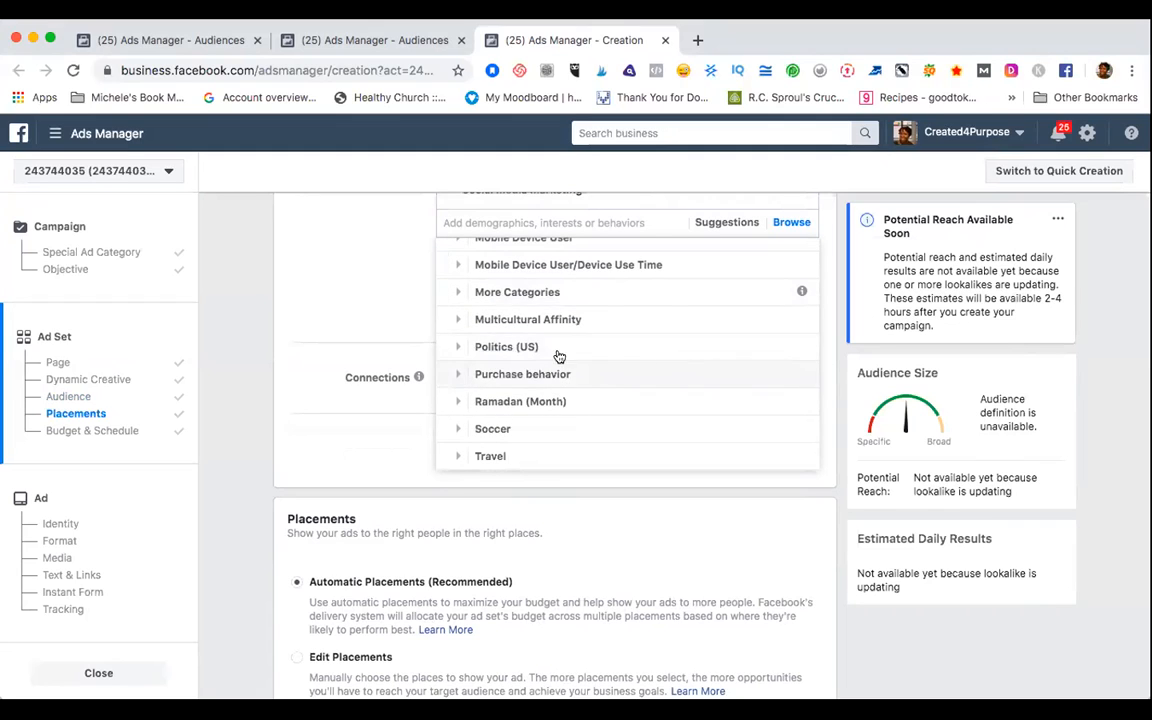
- Examine the behavior options under Purchase behavior, Travel and More Categories, including the descriptions of Engaged Shoppers and Frequent Travelers
left_click(458, 374)
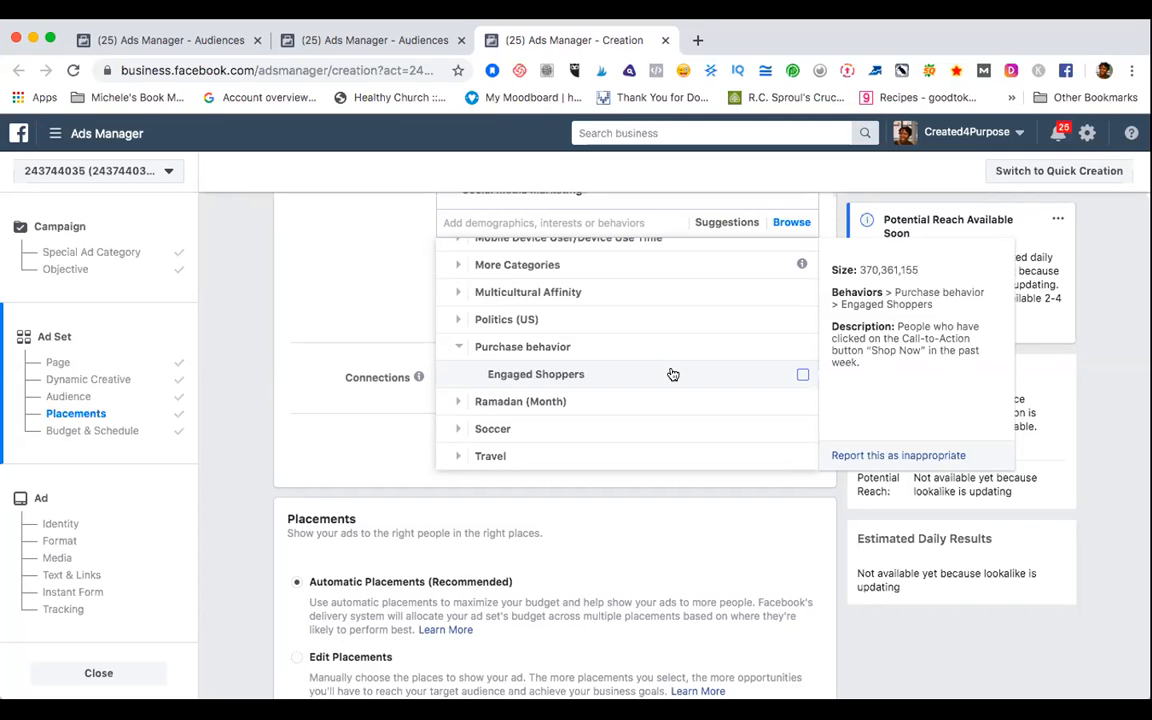
left_click(458, 429)
left_click(463, 455)
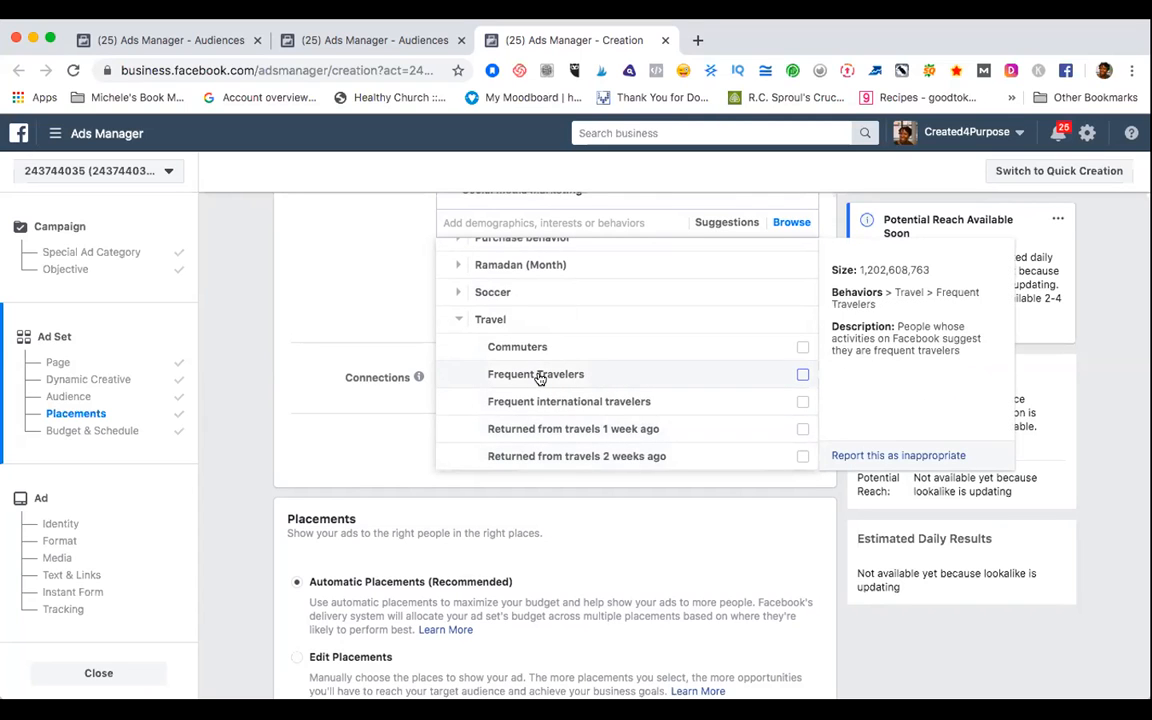
scroll(470, 347, "up", 3)
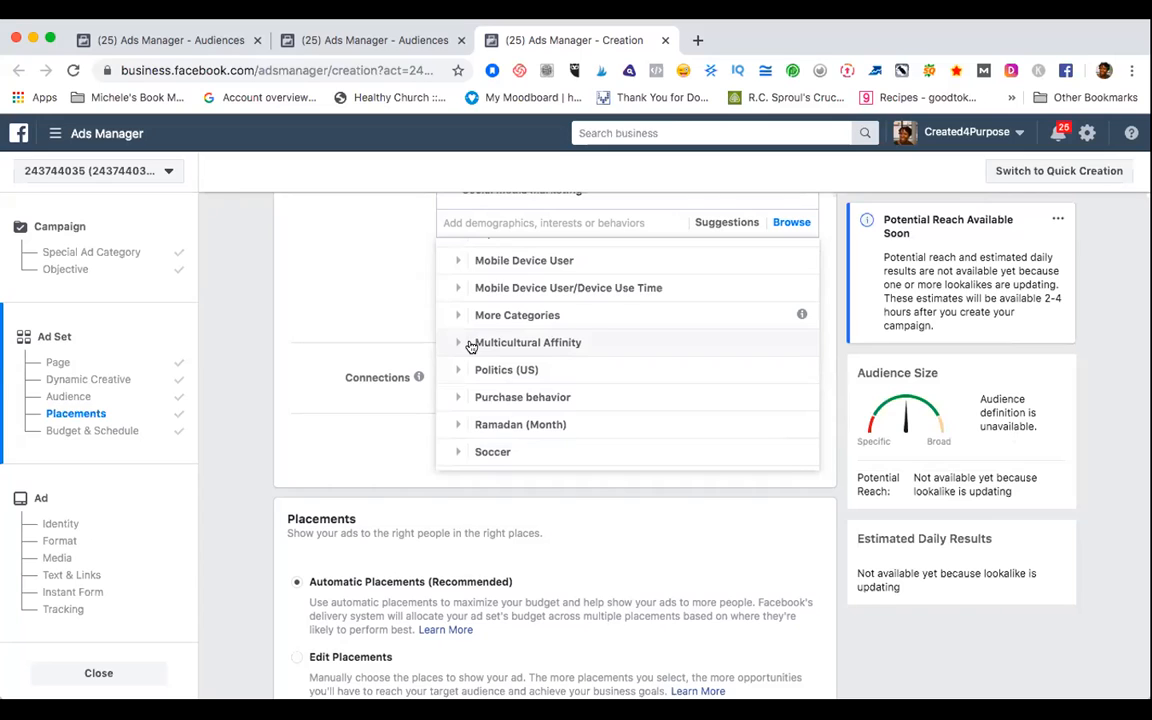
left_click(462, 315)
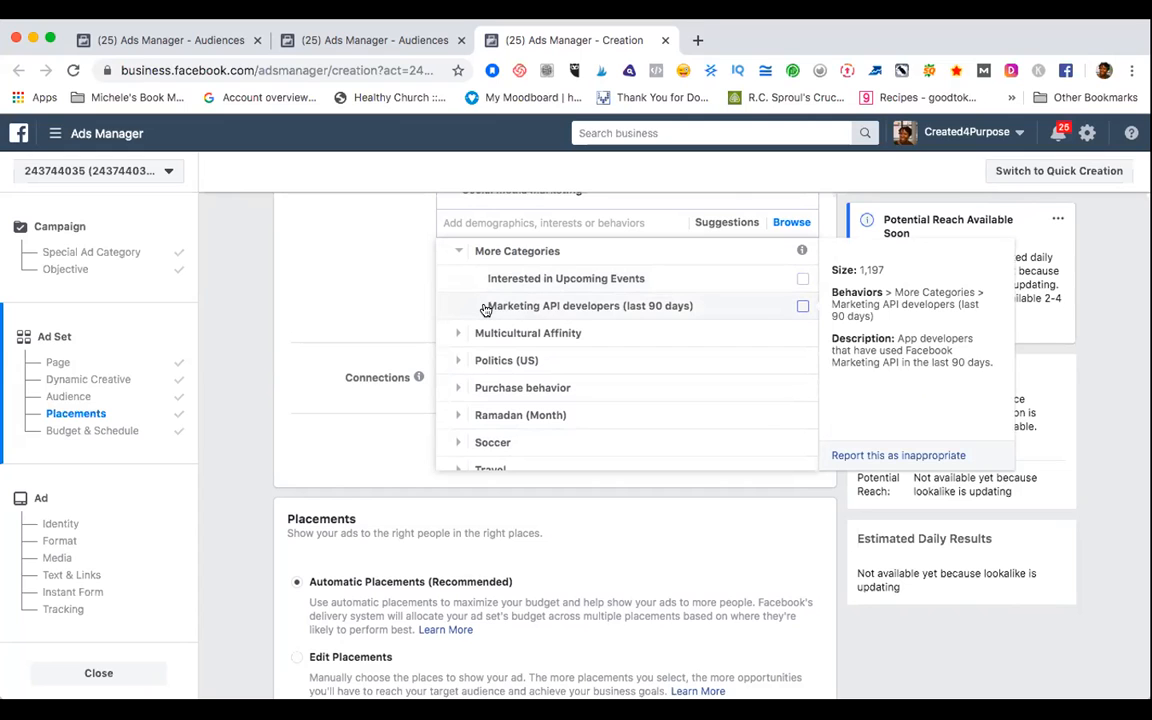
scroll(485, 310, "up", 10)
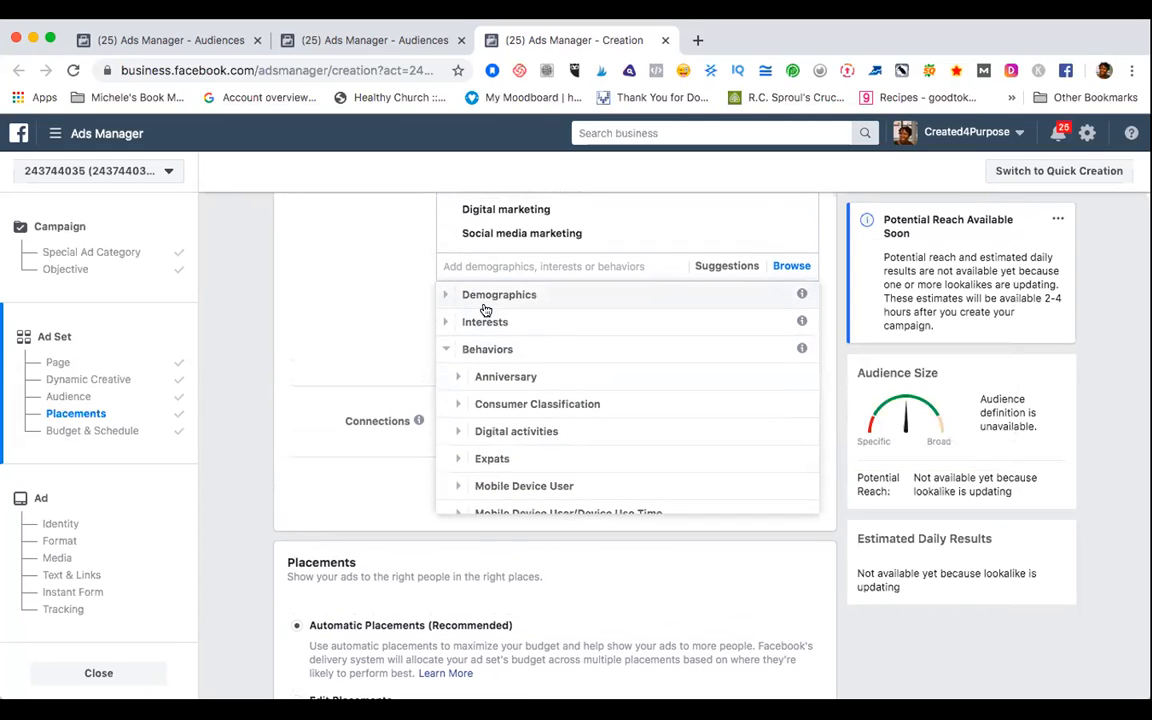
- View the Digital activities behaviors and the Demographics subcategories, and close the detailed targeting list without adding anything
left_click(458, 432)
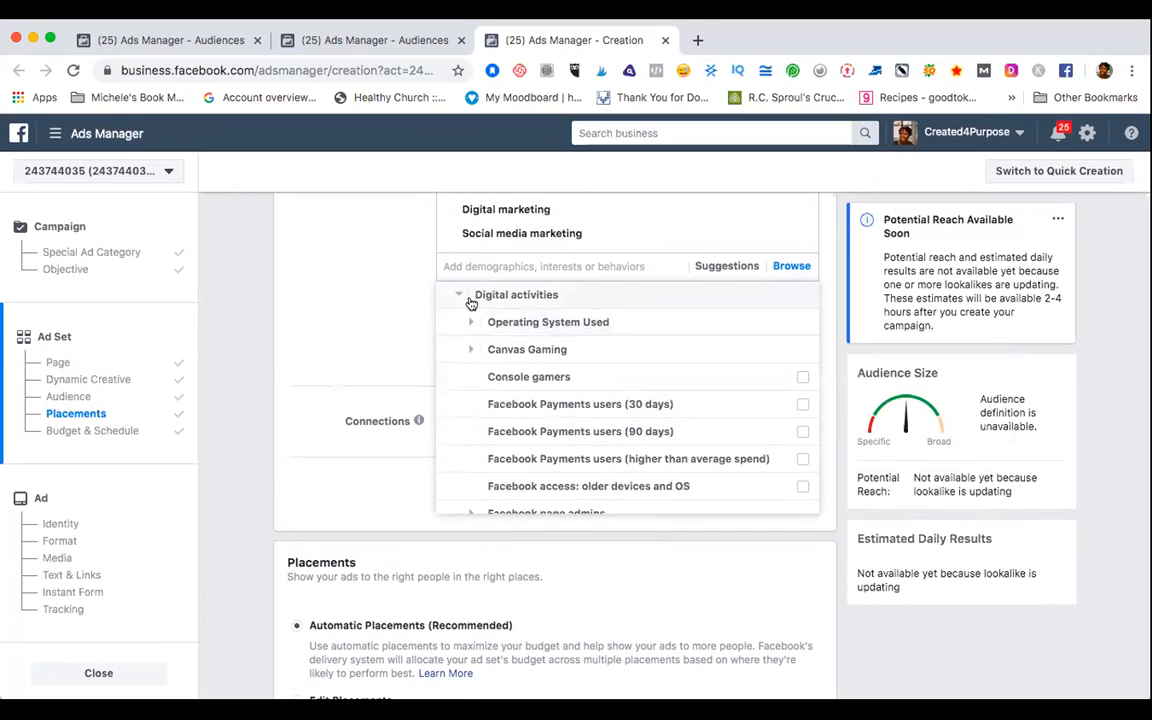
left_click(470, 299)
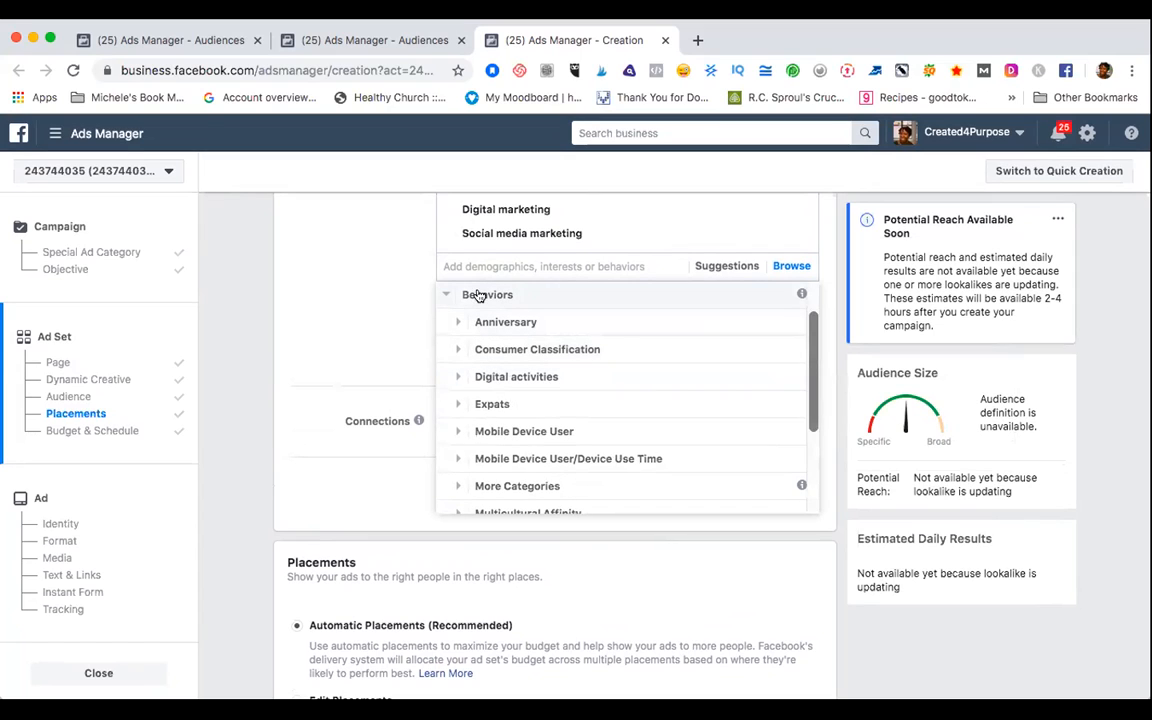
left_click(443, 297)
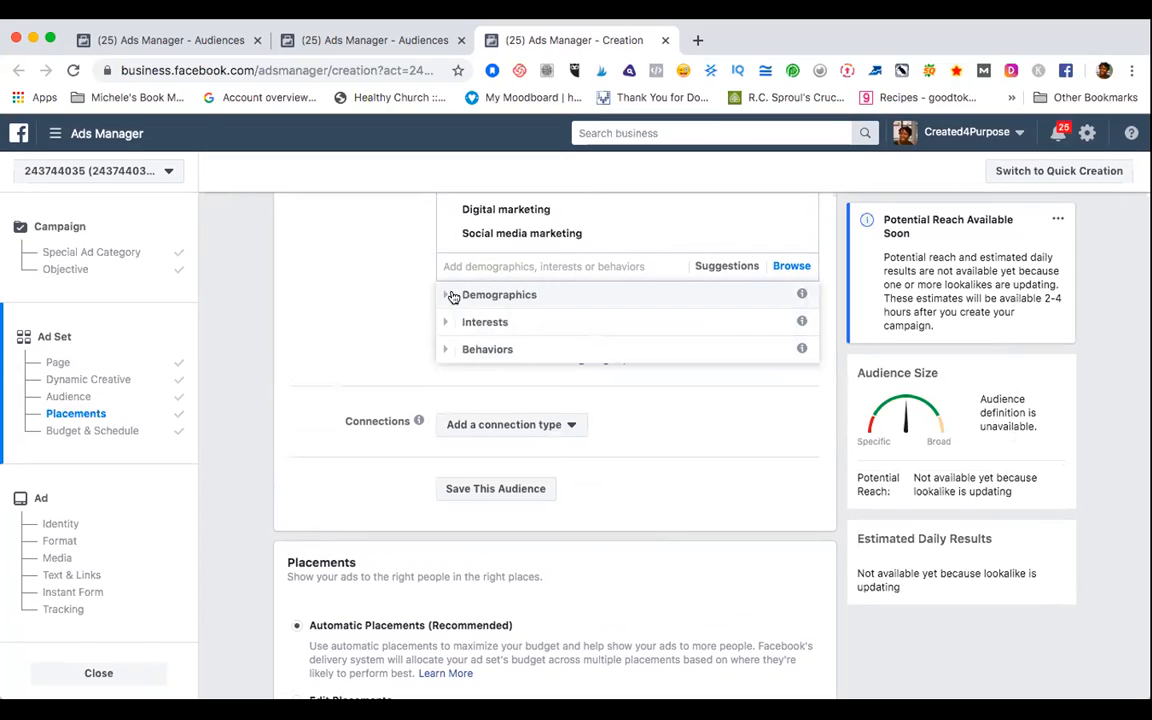
left_click(448, 295)
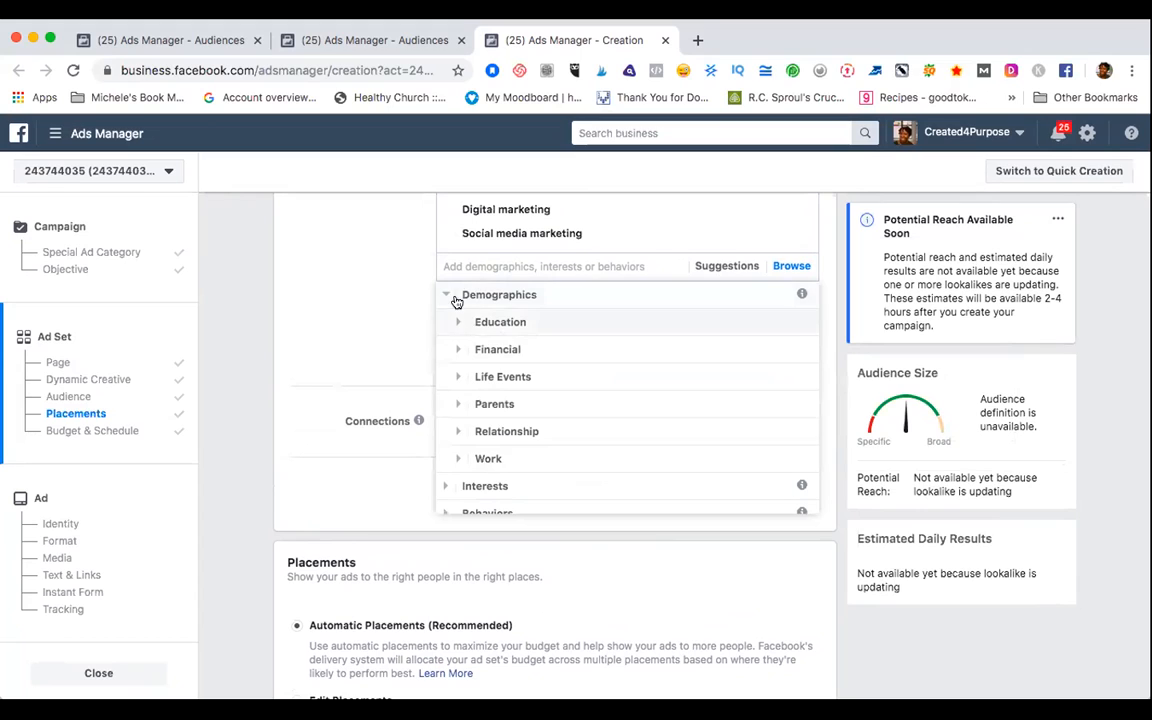
left_click(449, 296)
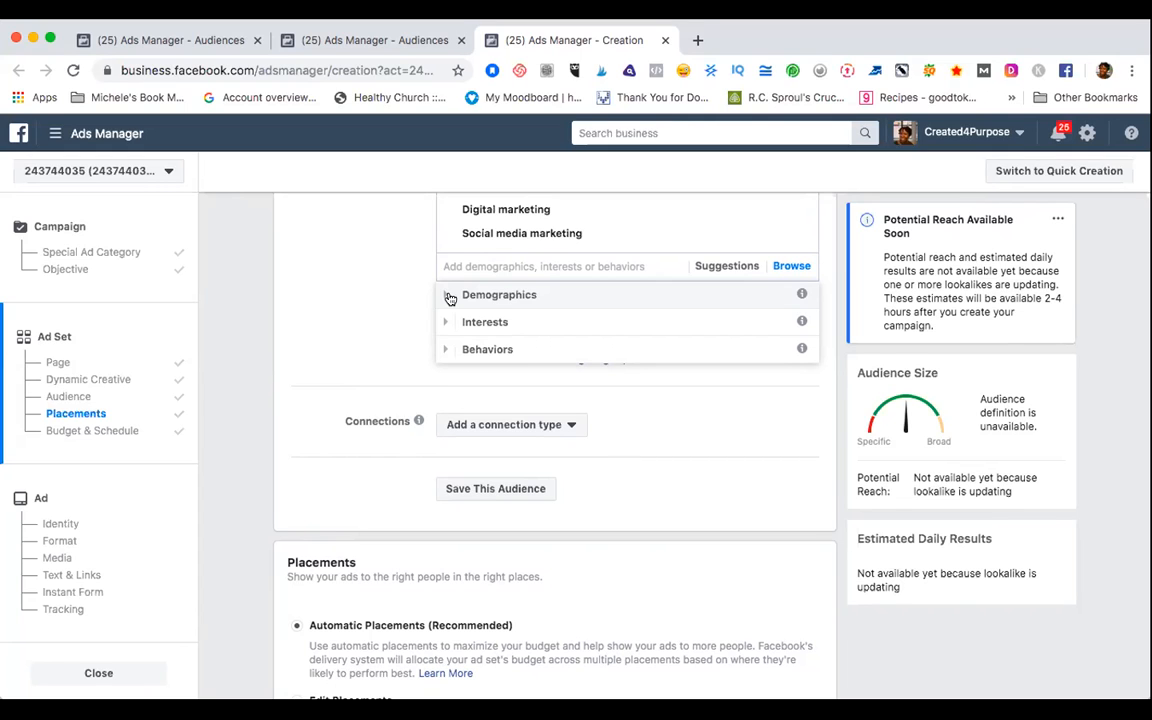
left_click(836, 270)
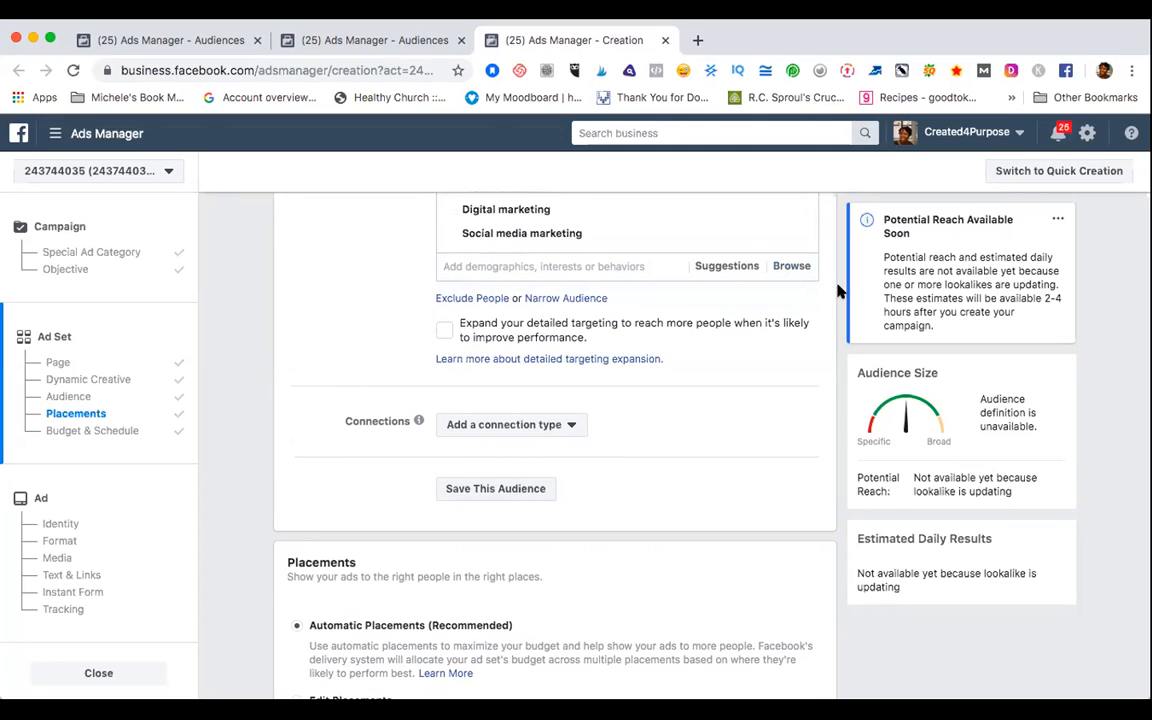
- Review the ad set from its name and Facebook Page through custom audiences, locations, age, gender, language and detailed targeting
scroll(838, 290, "up", 2)
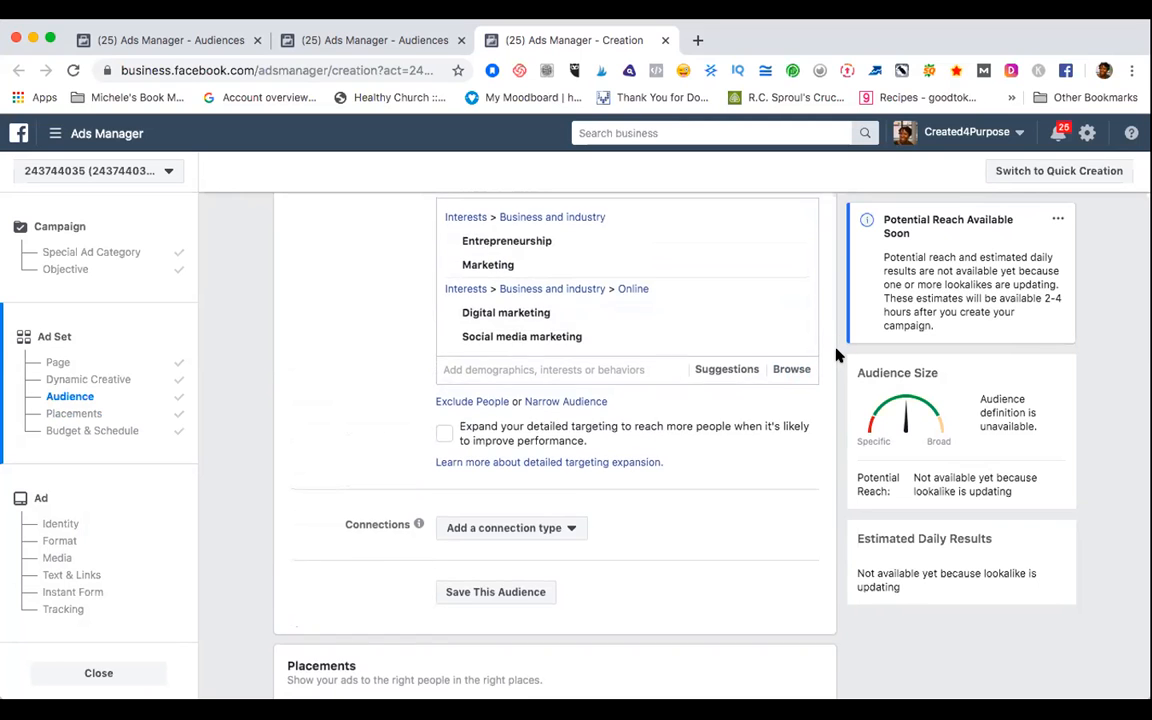
scroll(838, 355, "up", 5)
scroll(838, 355, "up", 9)
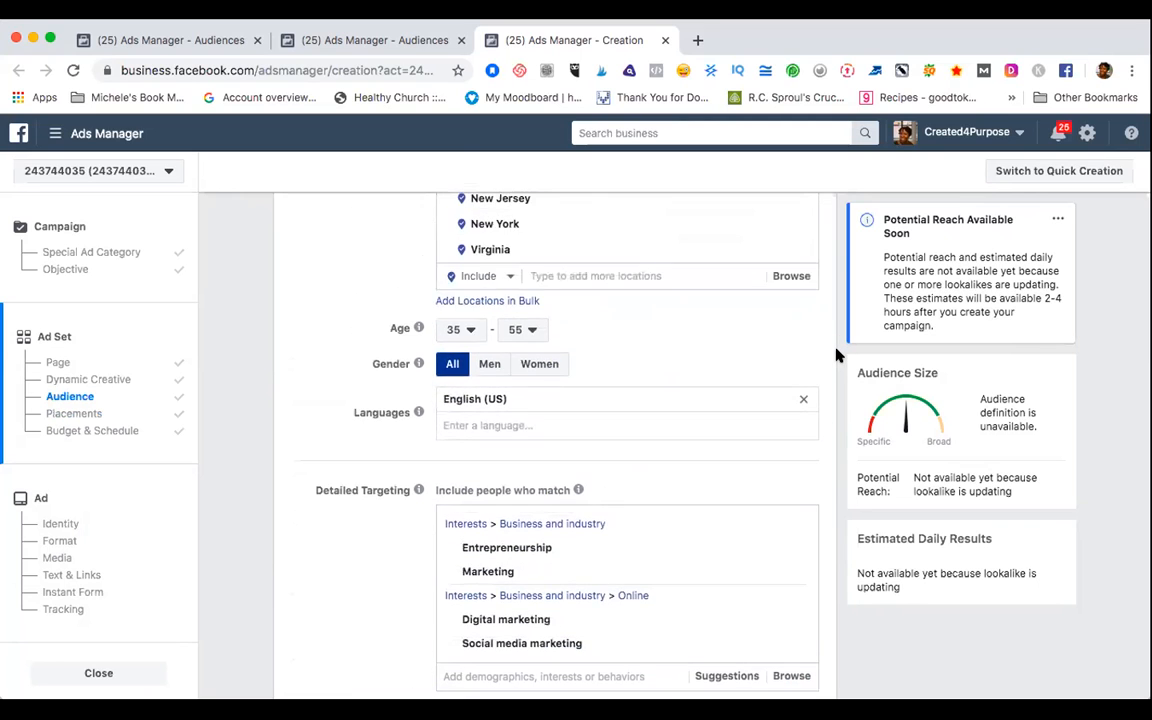
scroll(838, 355, "up", 3)
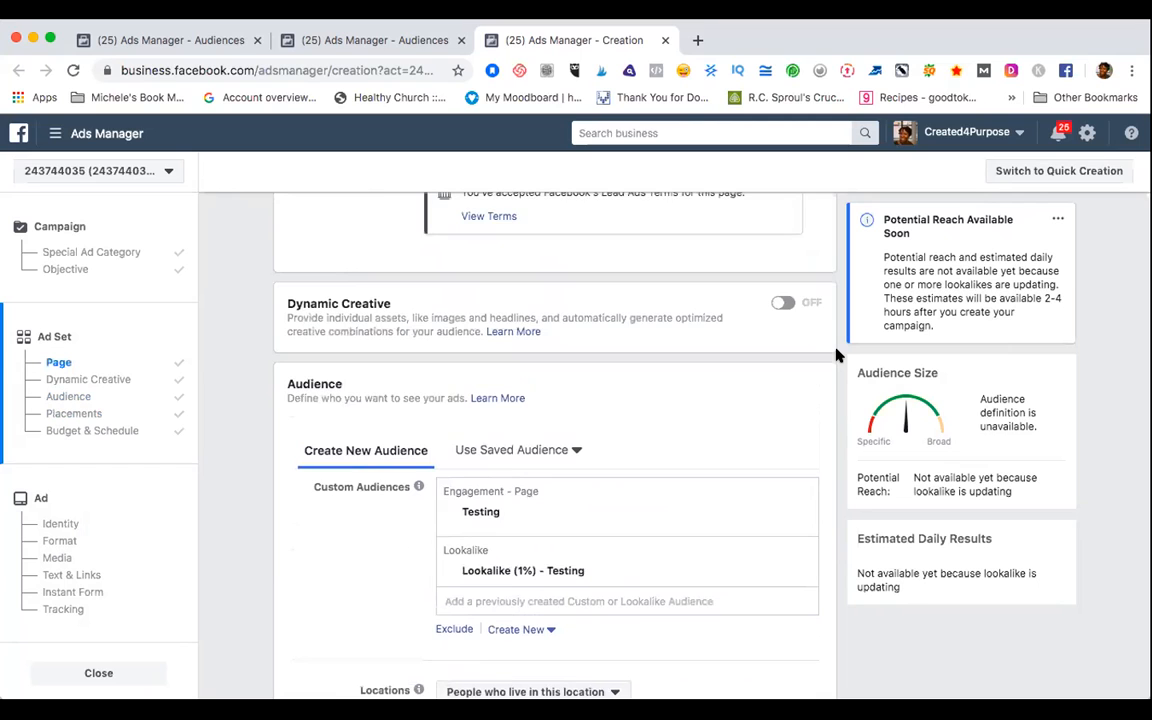
scroll(838, 355, "up", 4)
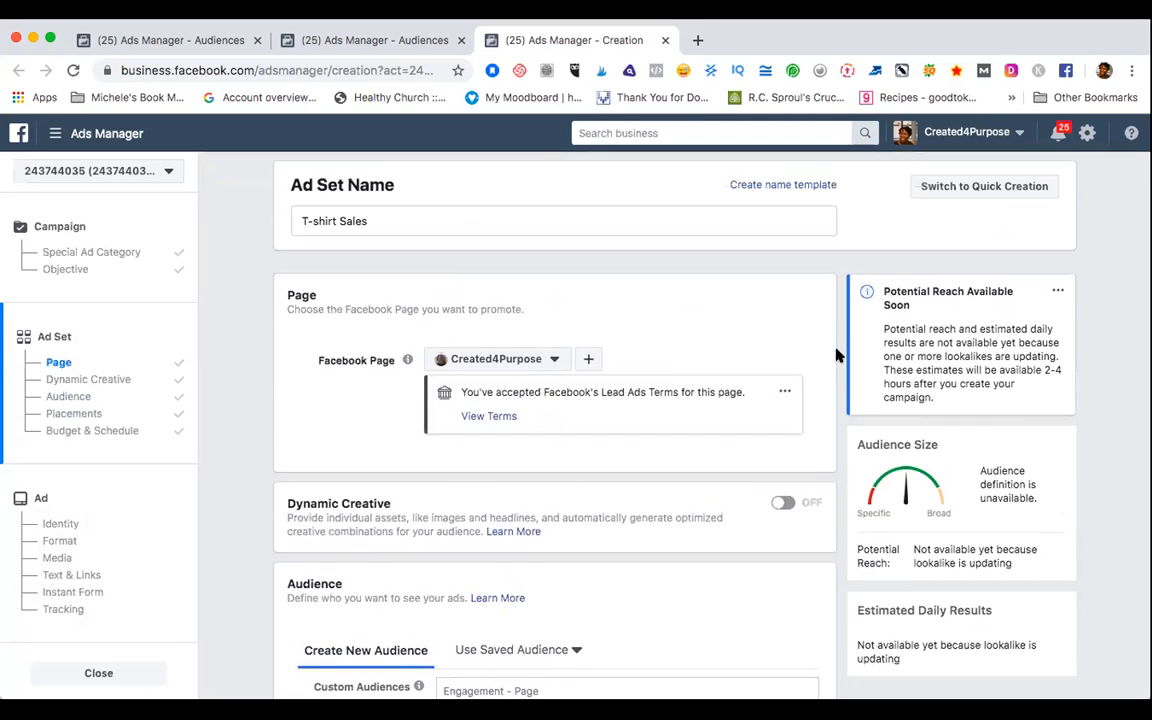
scroll(838, 355, "down", 11)
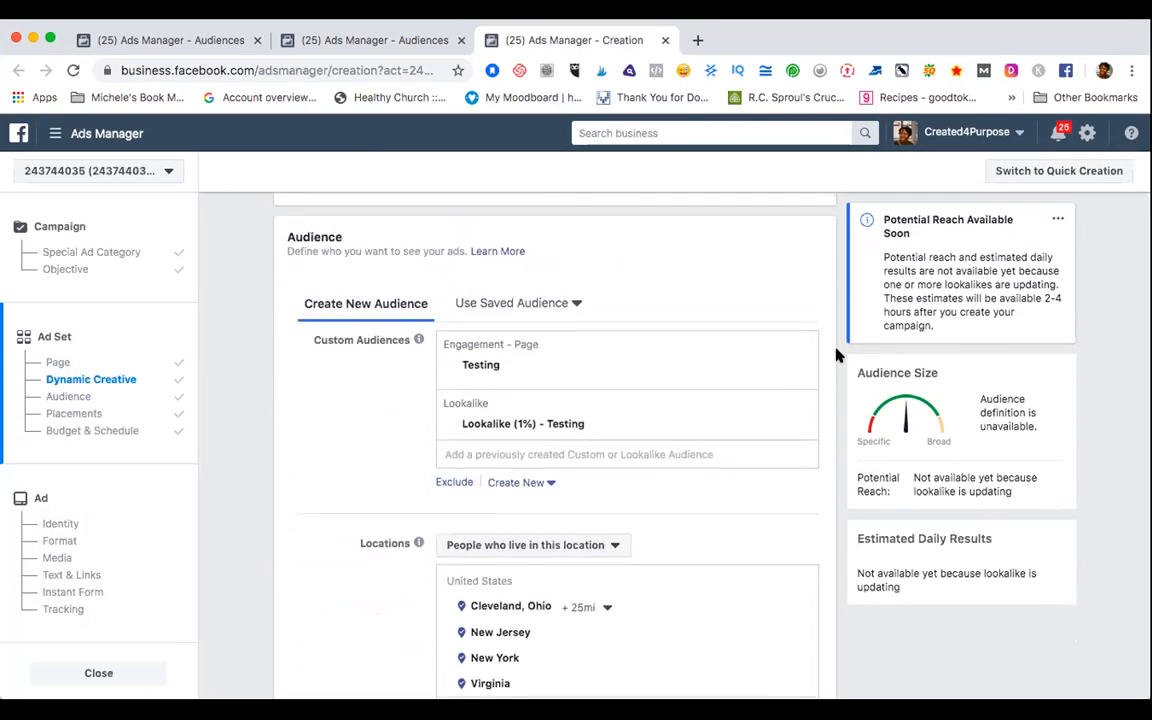
scroll(838, 355, "down", 5)
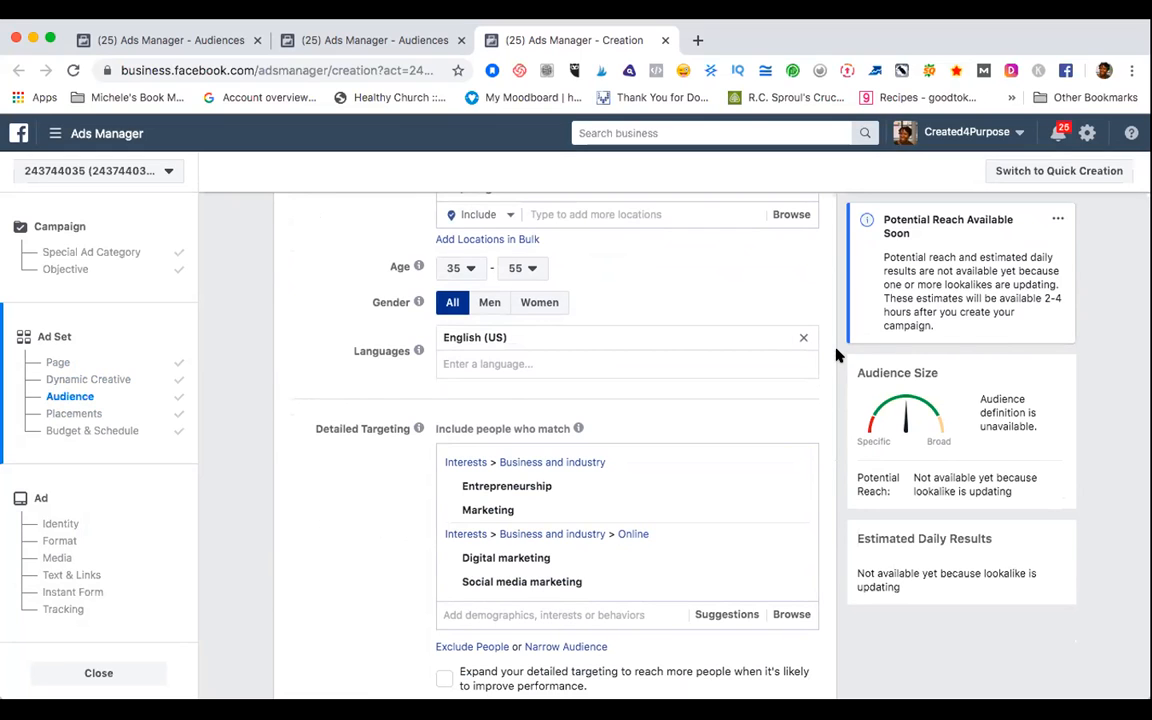
- Recheck the completed ad set targeting, from the custom and lookalike audiences down to the detailed targeting expansion, Connections and audience saving options
scroll(838, 355, "down", 1)
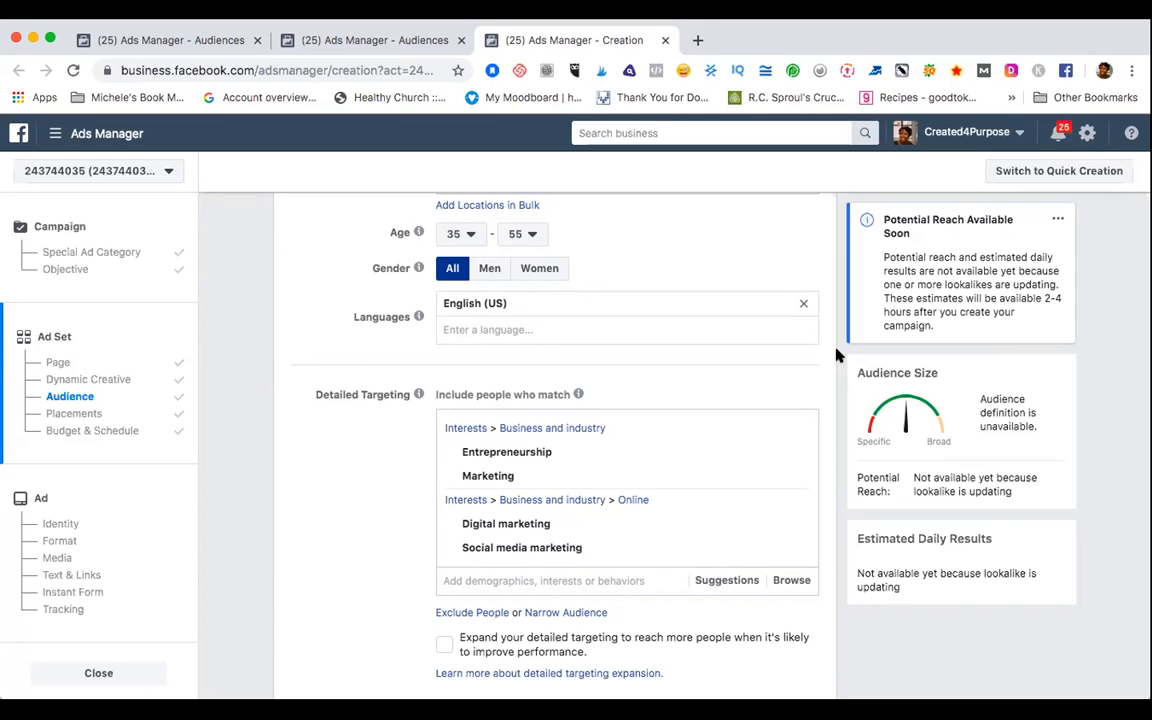
scroll(838, 355, "up", 5)
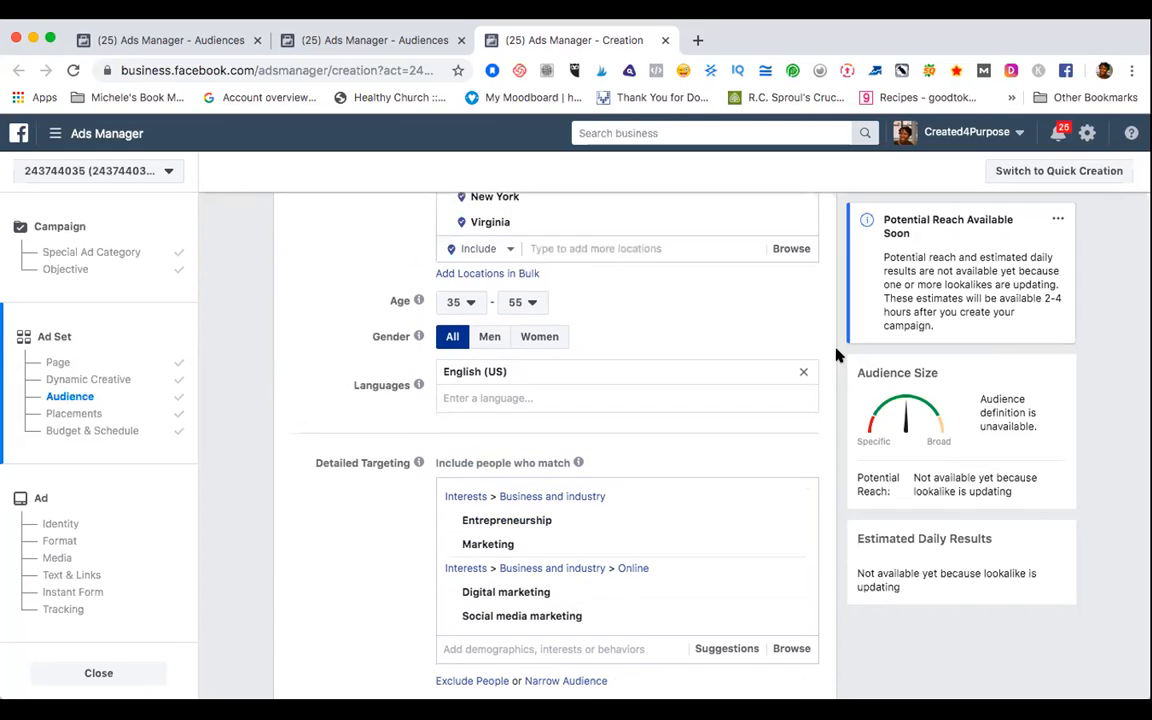
scroll(838, 355, "up", 5)
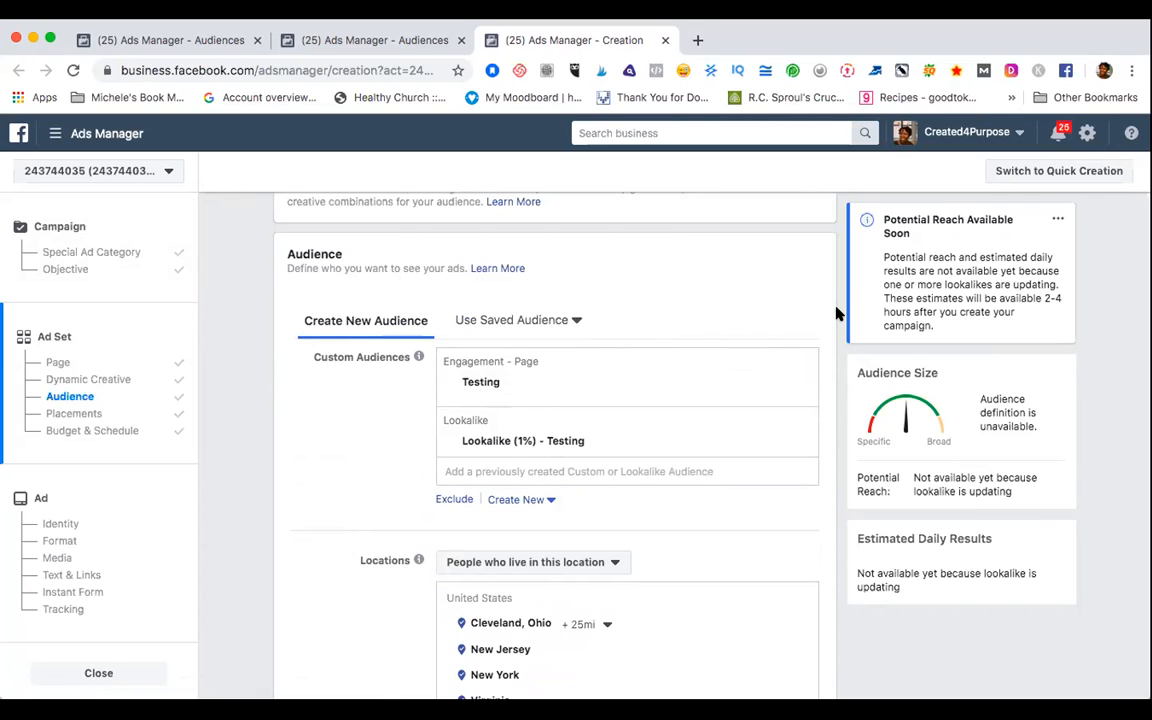
scroll(836, 313, "up", 6)
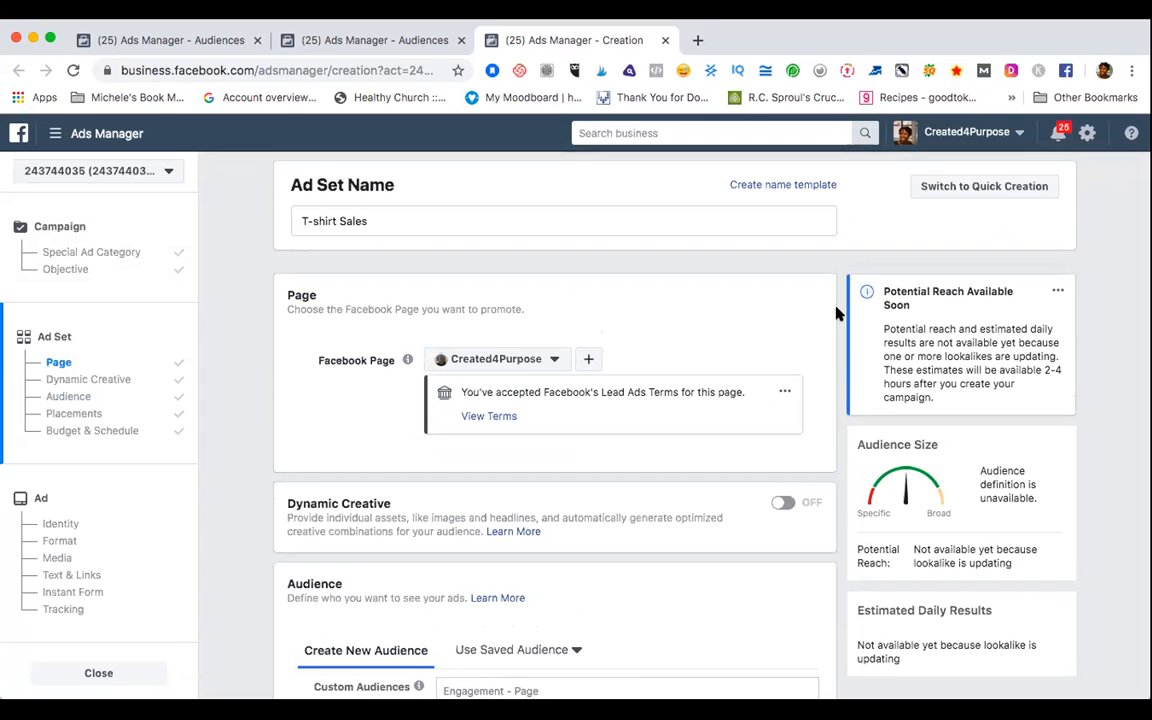
scroll(836, 313, "down", 6)
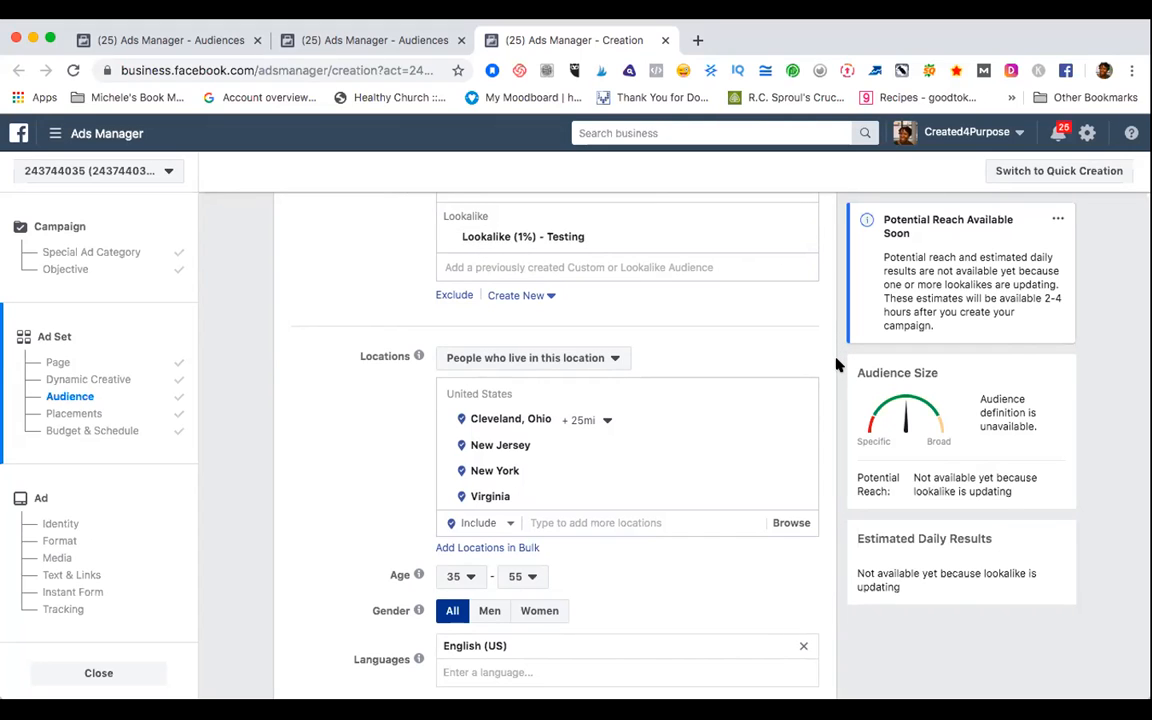
scroll(836, 365, "down", 5)
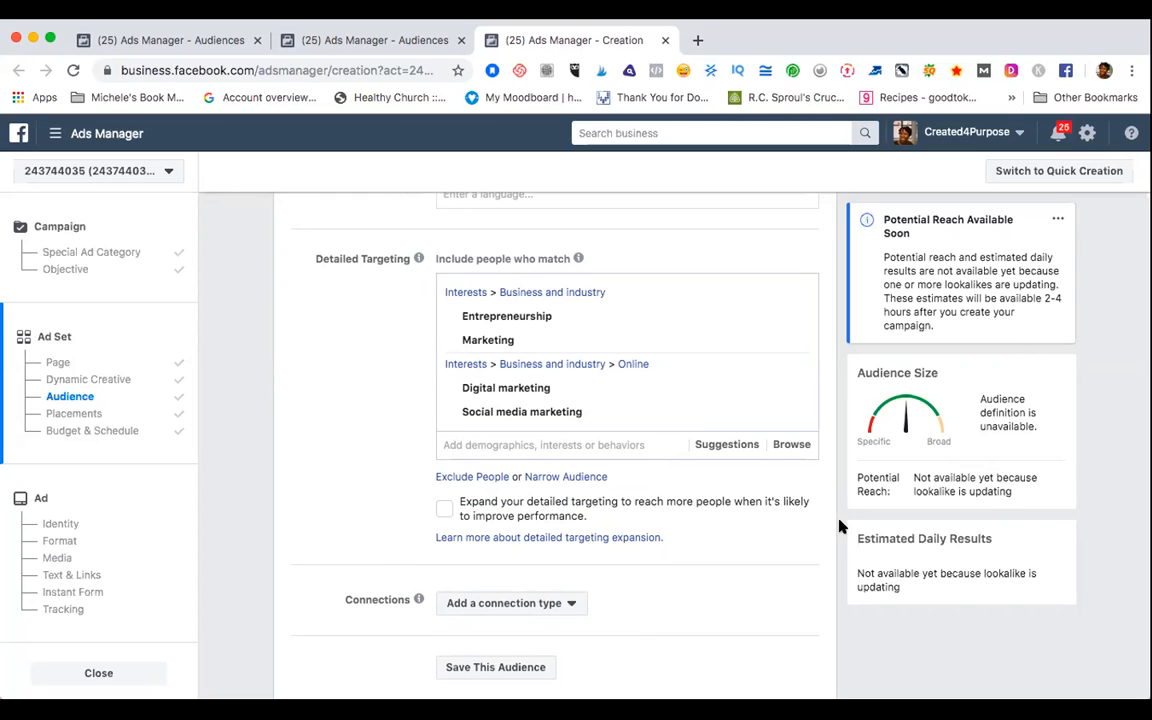
scroll(840, 527, "down", 1)
scroll(840, 527, "up", 5)
scroll(840, 527, "up", 4)
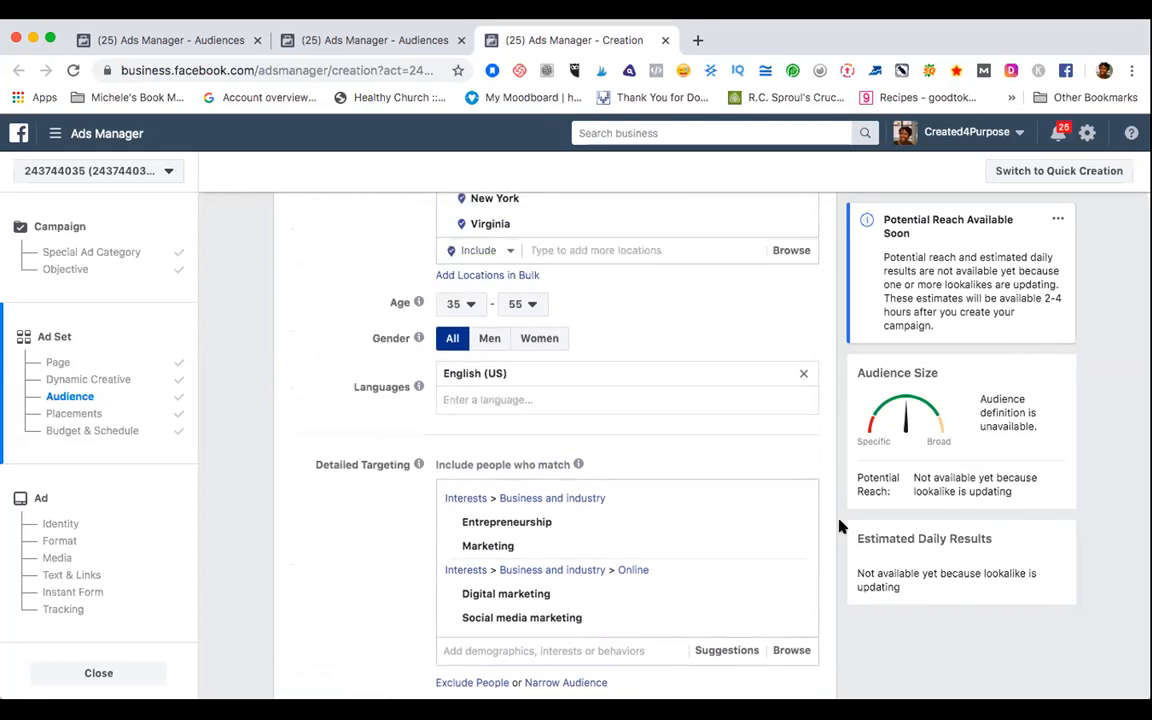
scroll(840, 527, "down", 5)
scroll(840, 527, "down", 3)
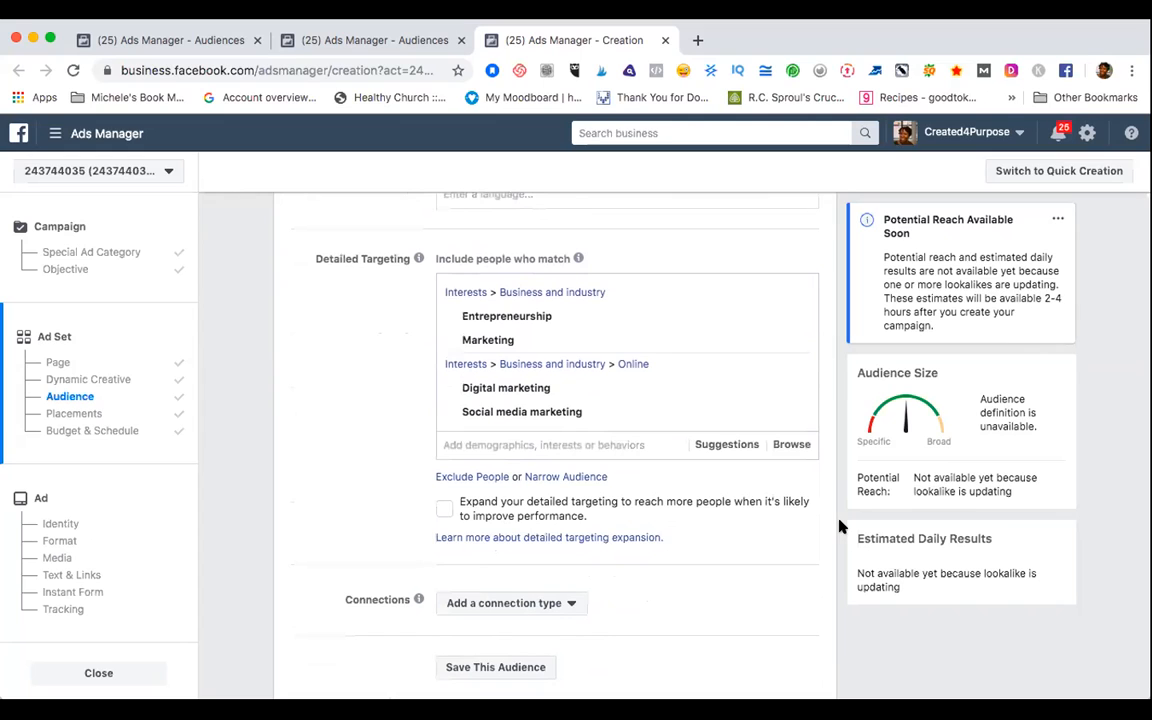
scroll(840, 527, "up", 1)
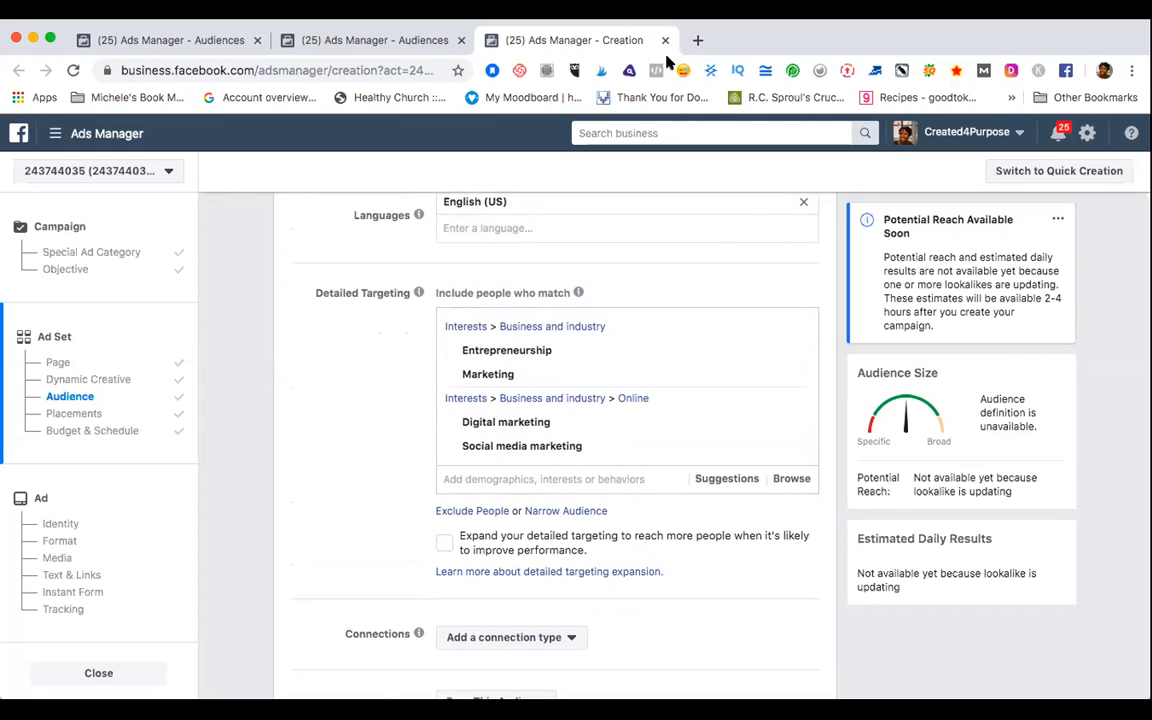